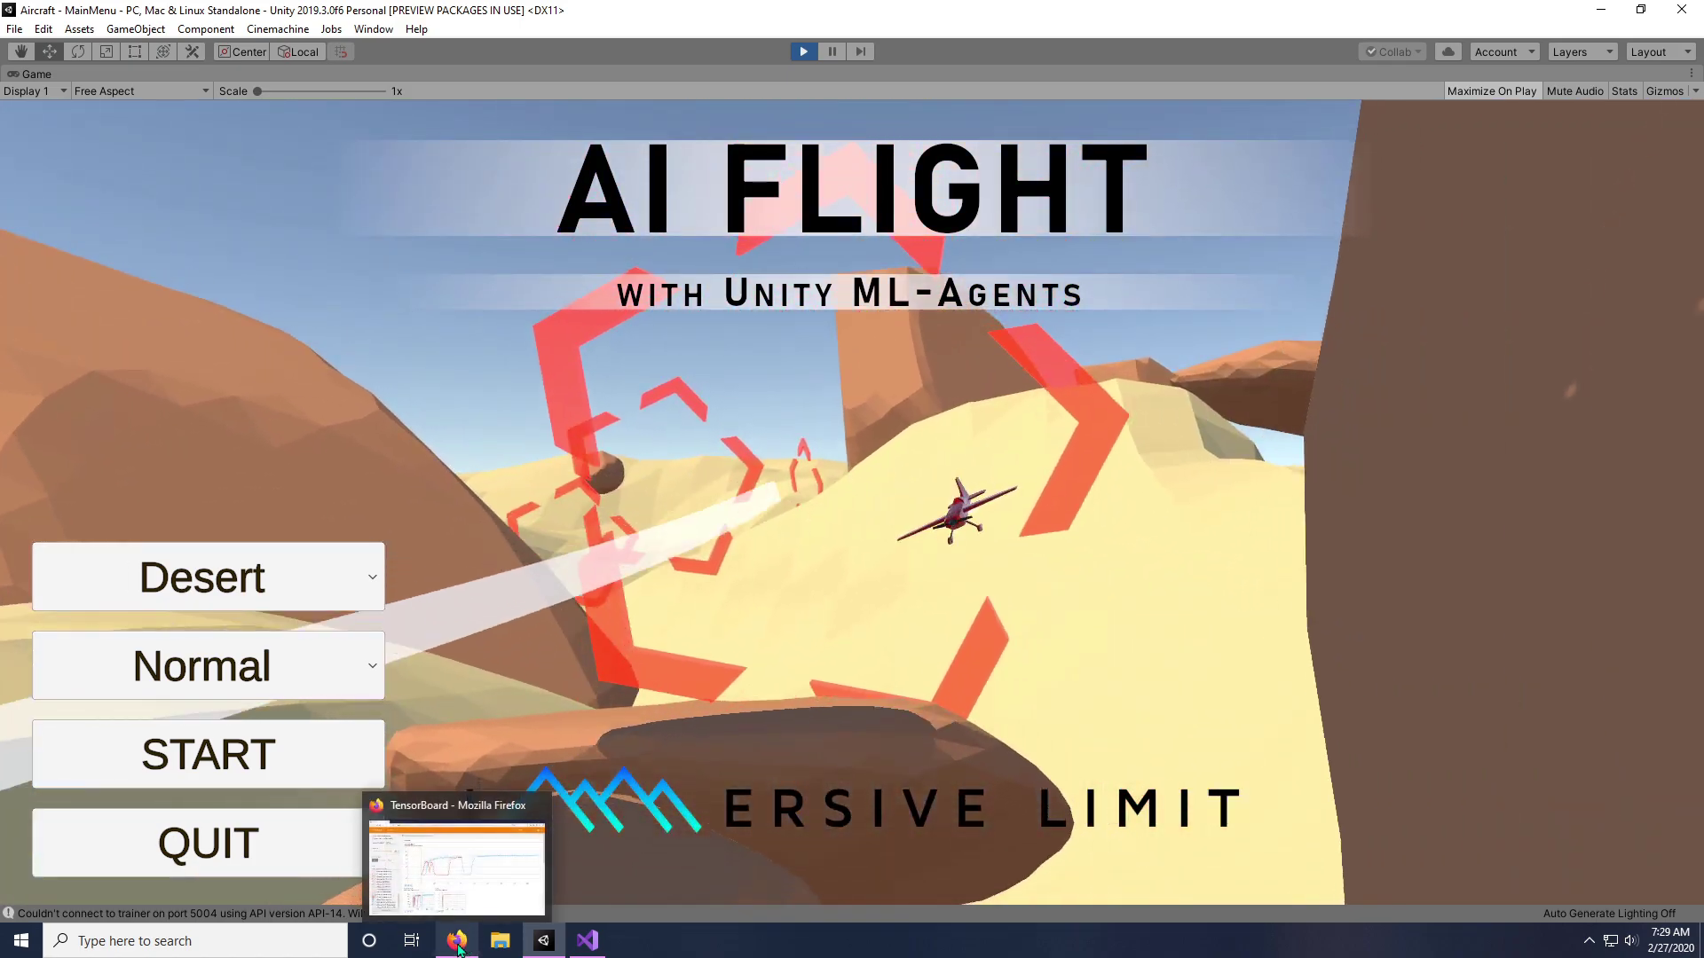
# - Bring the TensorBoard training charts to the front
pyautogui.click(458, 942)
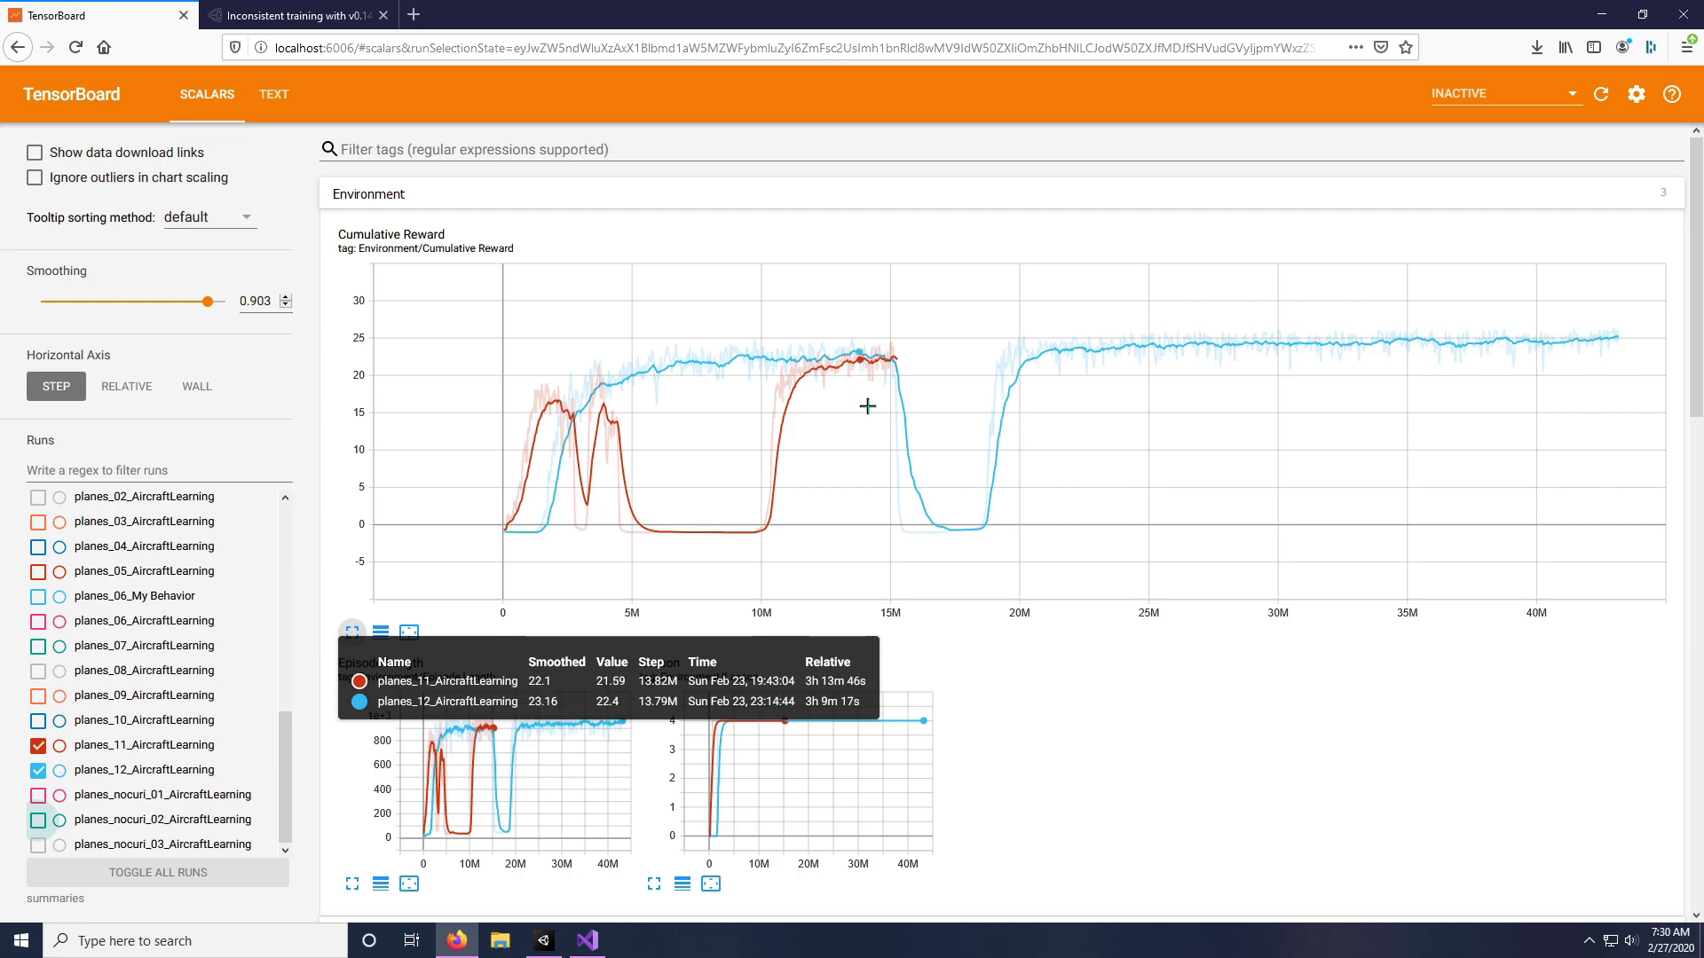
# - Switch back to the Unity Editor with the AI Flight main menu running
pyautogui.click(543, 940)
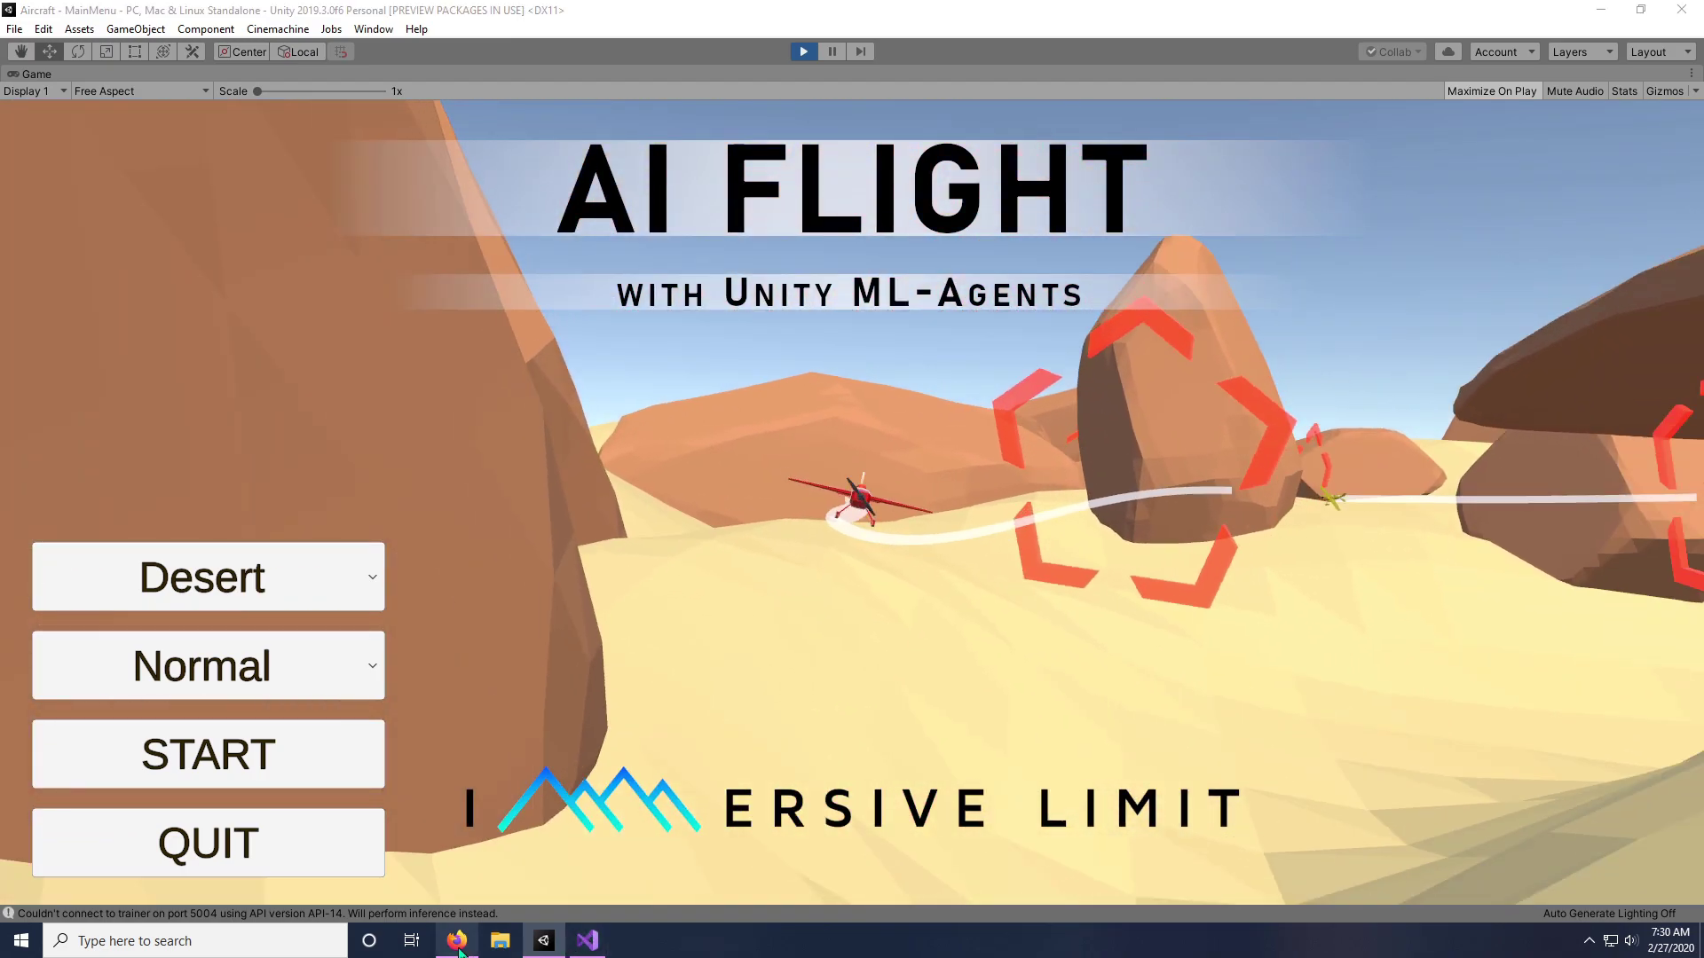
# - Return to TensorBoard's planes_11 vs planes_12 Cumulative Reward charts
pyautogui.click(456, 940)
# - Open the forum thread 'Inconsistent training with v0.14' in the browser
pyautogui.moveTo(583, 408)
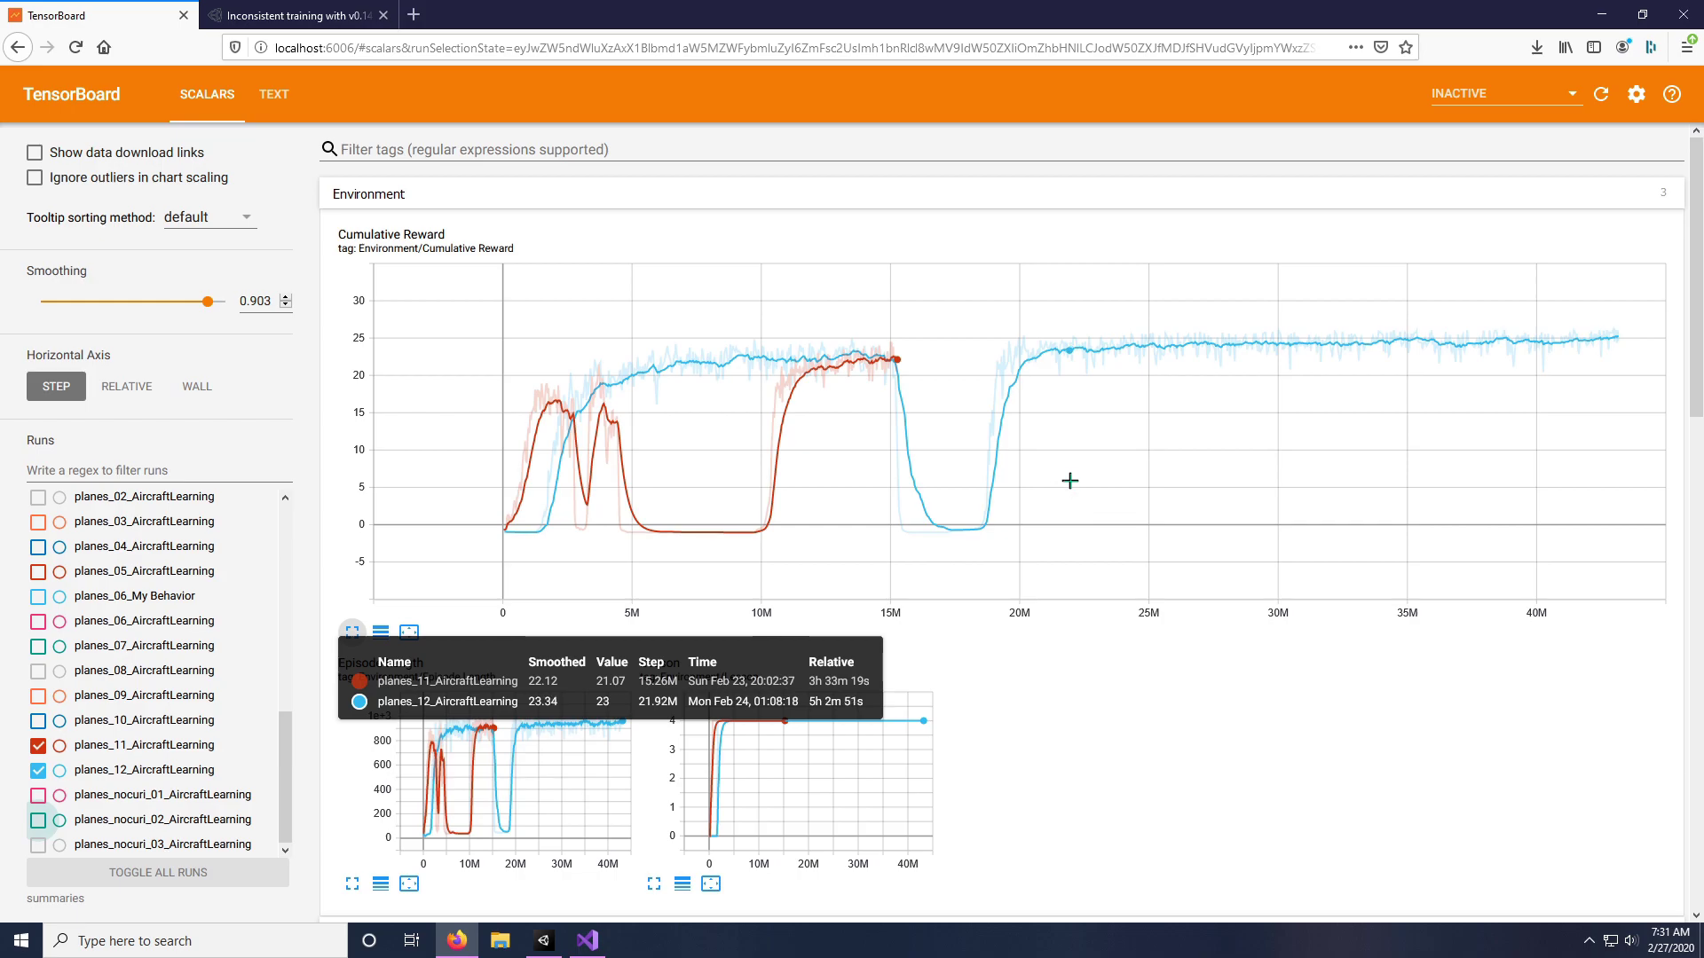
pyautogui.click(302, 16)
# - Open the ML-Agents forum listing in a new tab and view it
pyautogui.scroll(10, 245, 510)
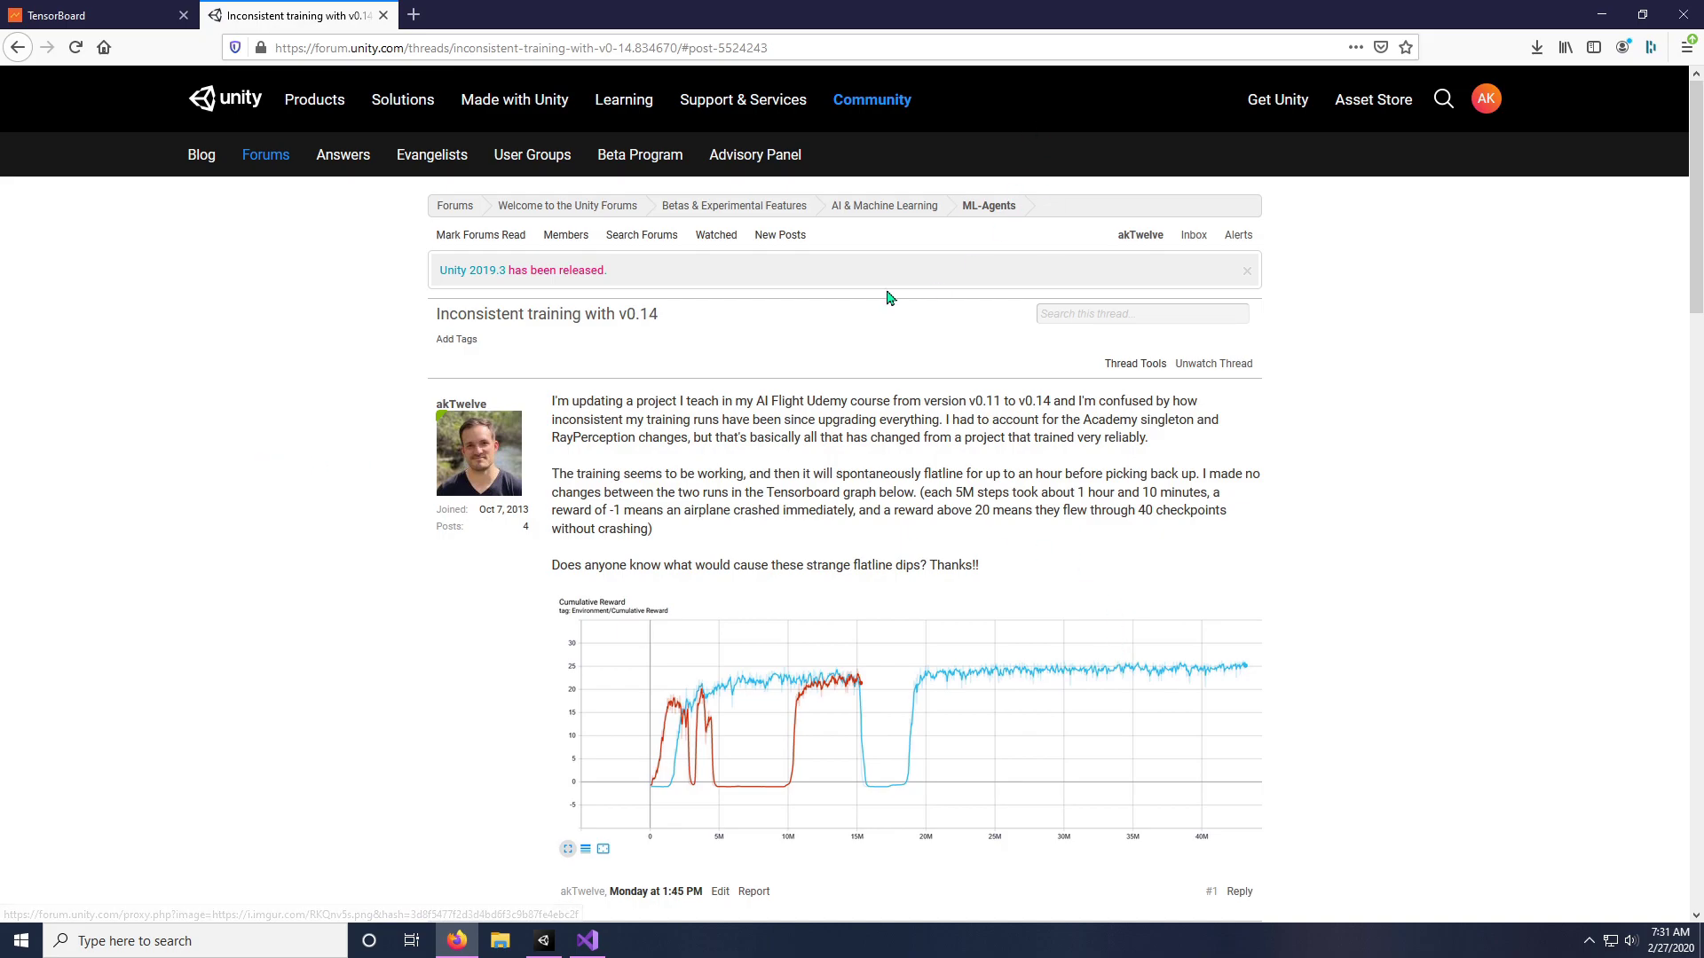
pyautogui.middleClick(991, 206)
pyautogui.click(510, 17)
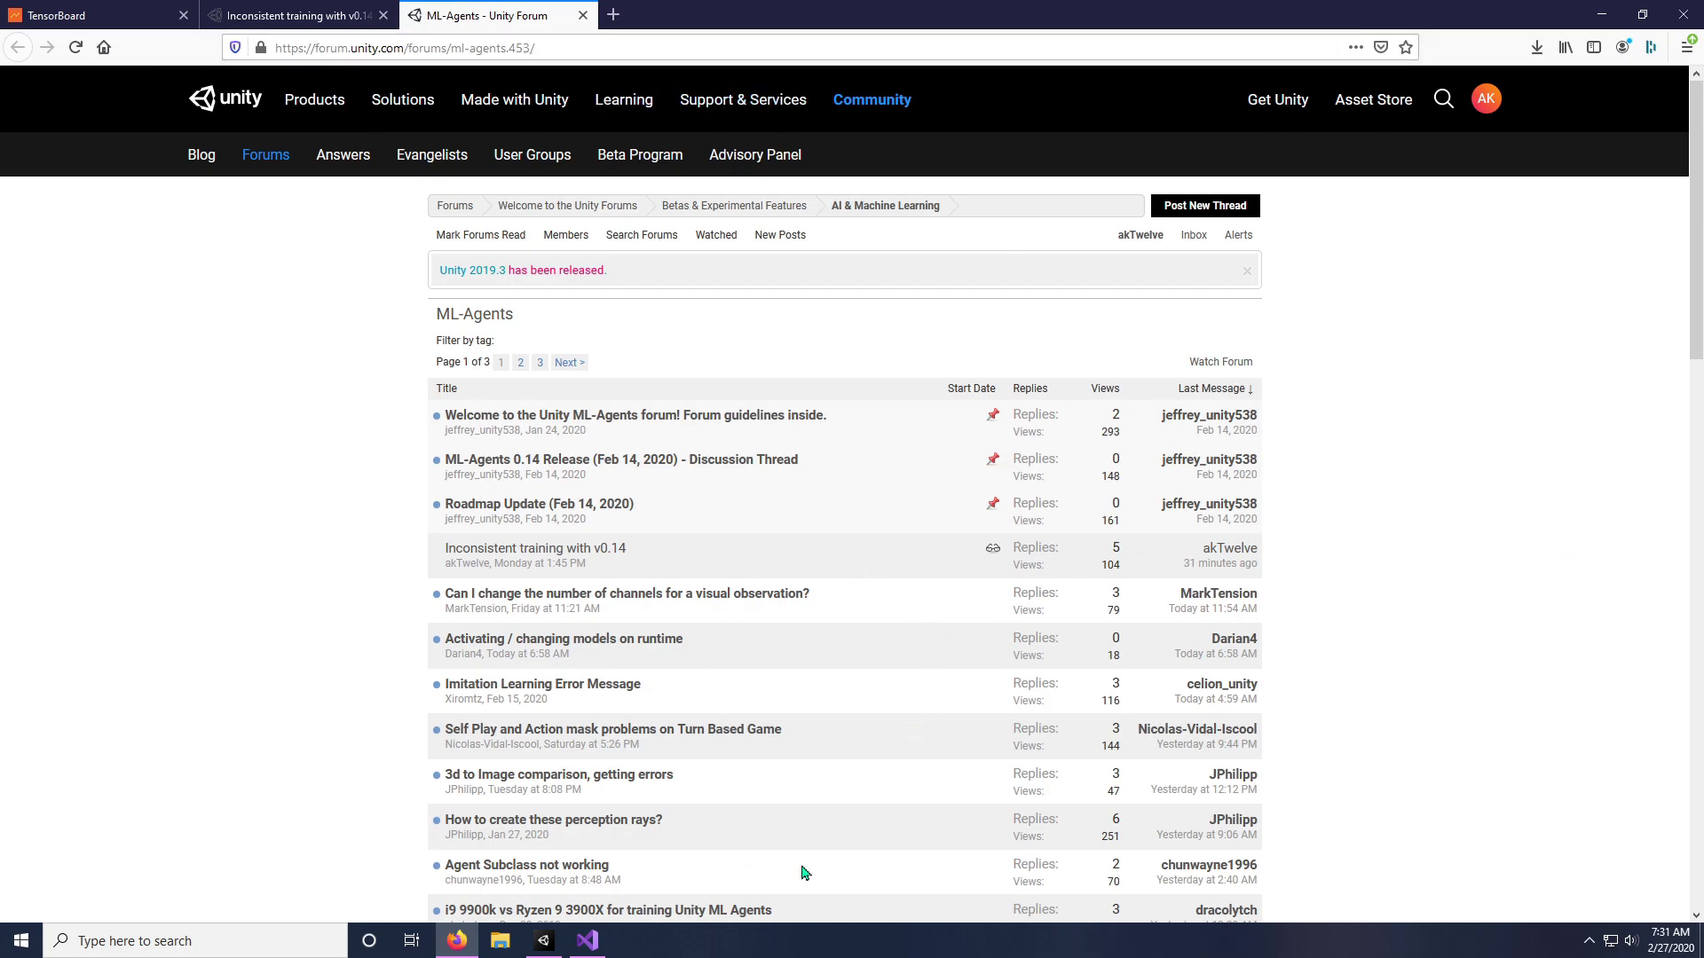
# - Read the Curiosity replies in the v0.14 thread, then go back to TensorBoard
pyautogui.click(270, 16)
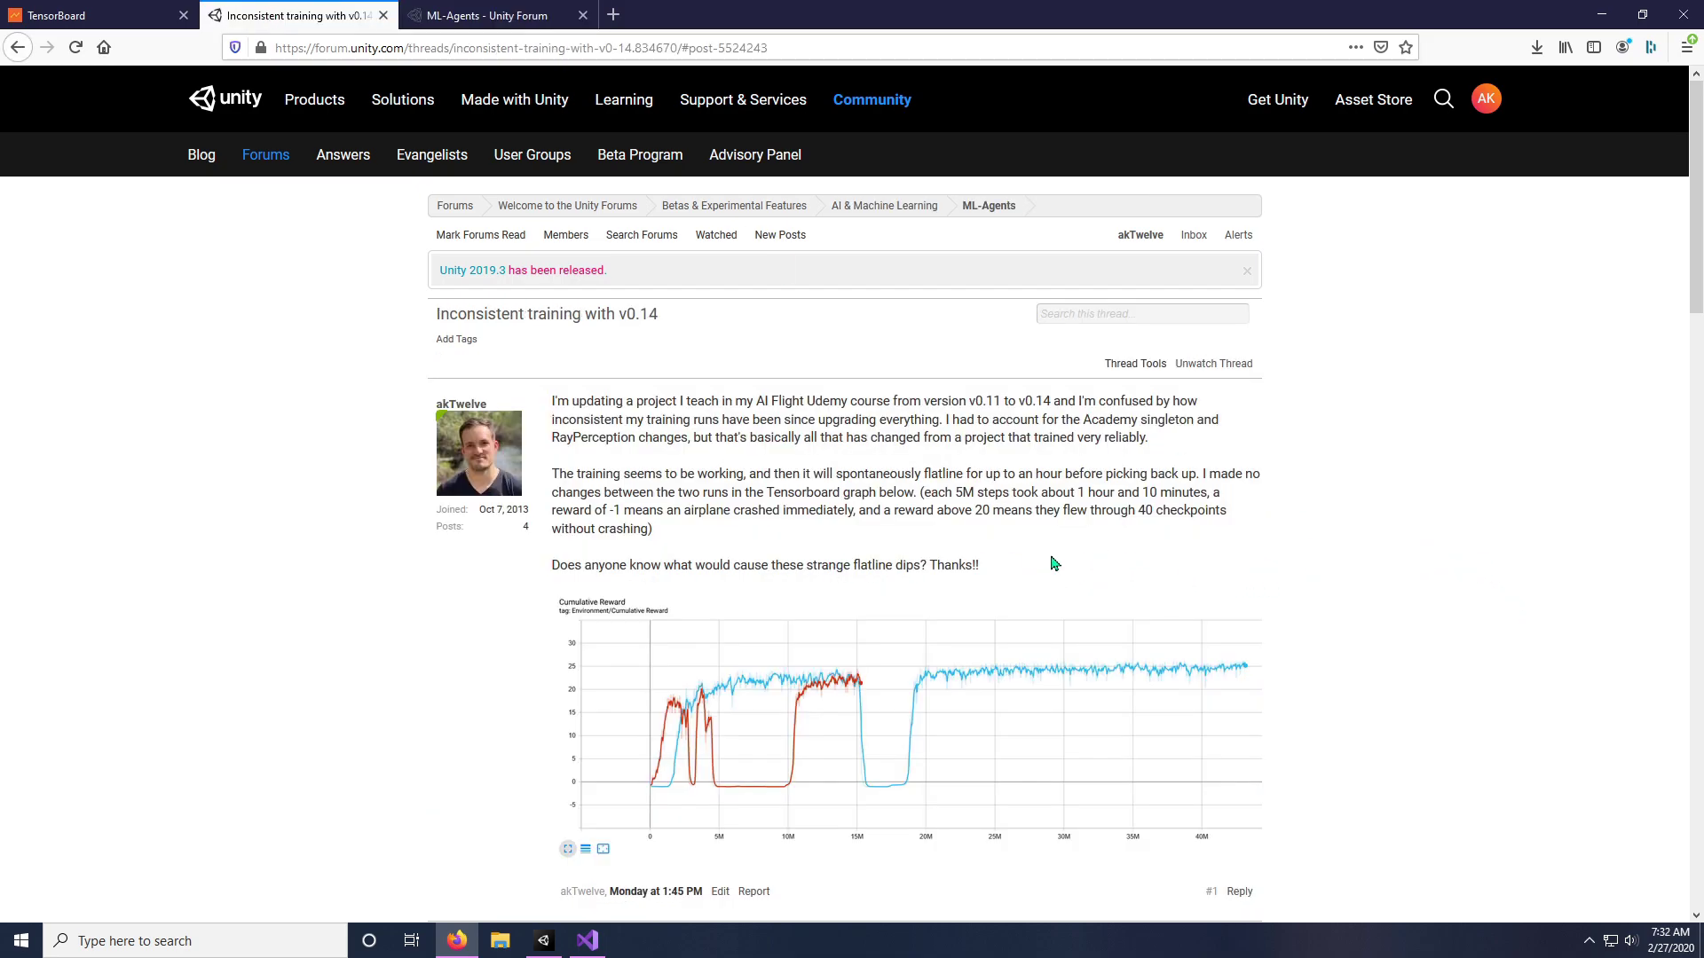
pyautogui.scroll(-2, 1072, 744)
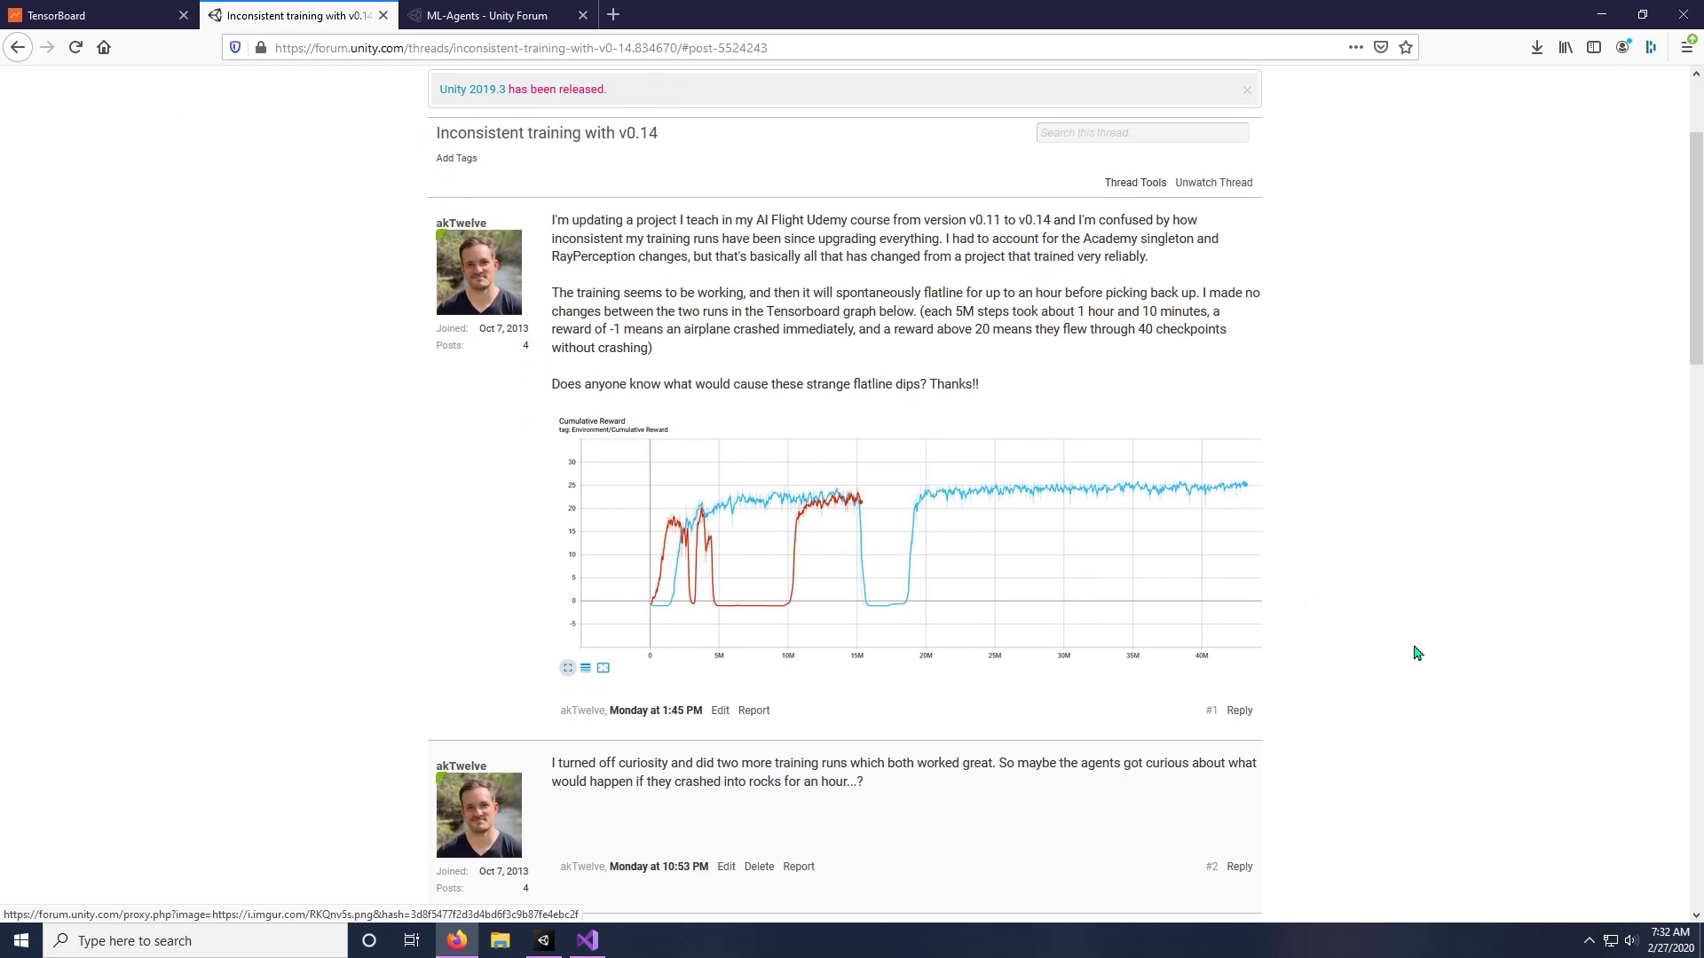
pyautogui.scroll(-6, 1464, 655)
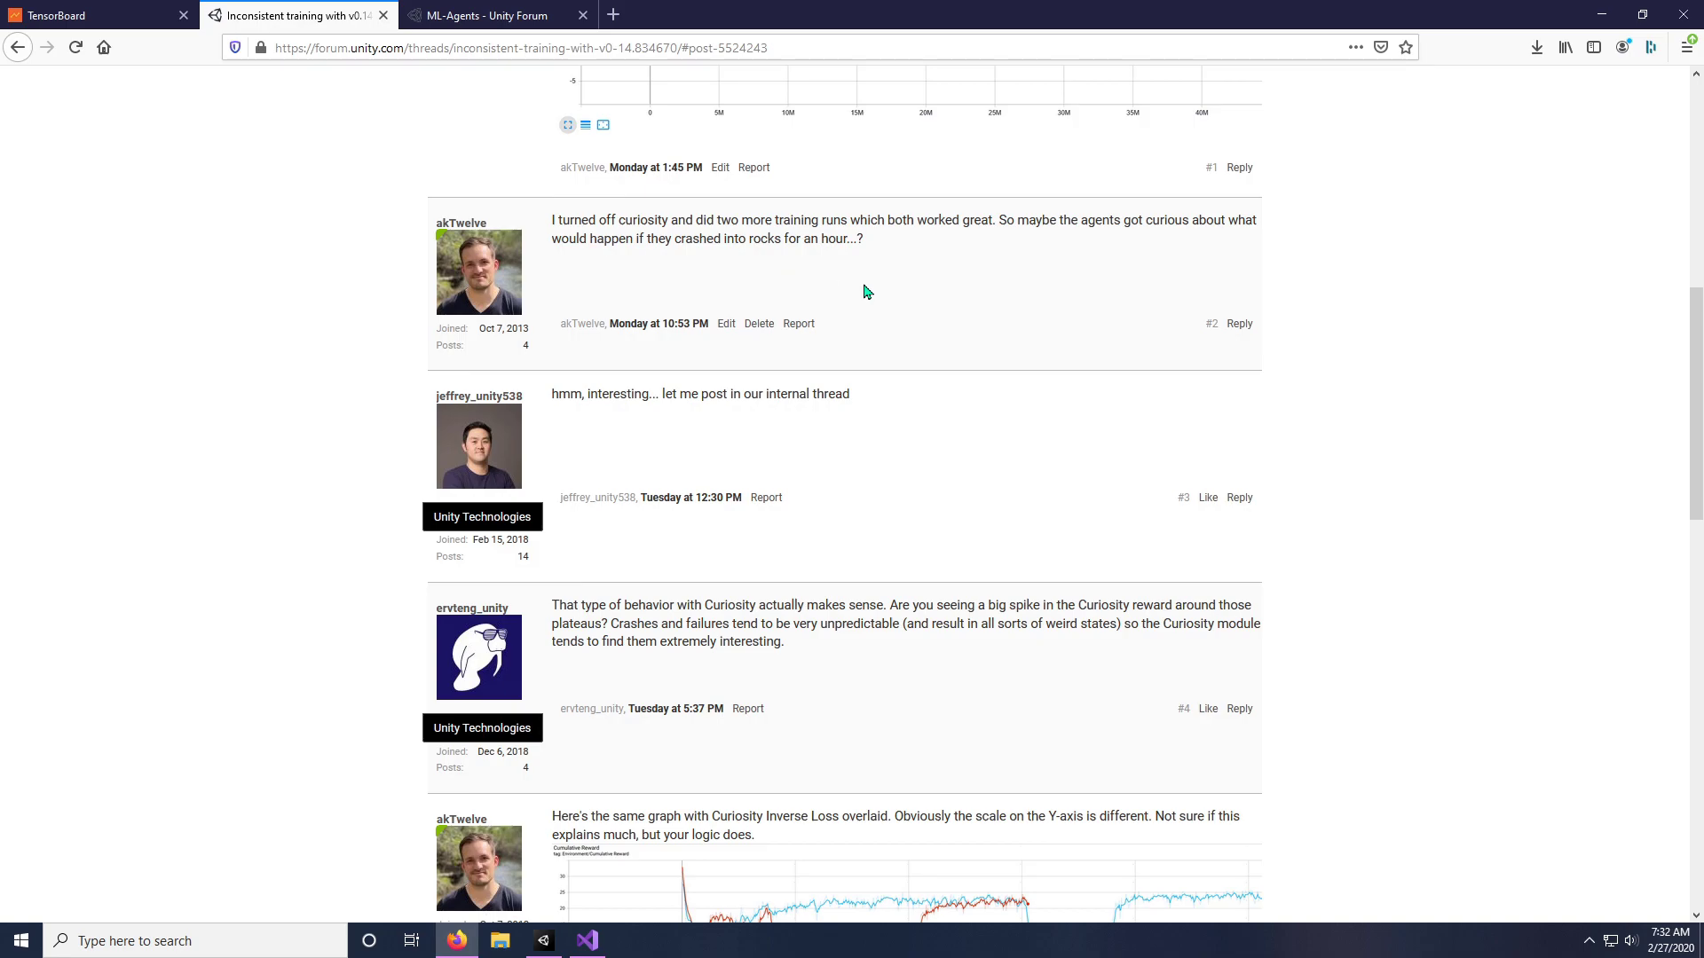
pyautogui.scroll(2, 1047, 364)
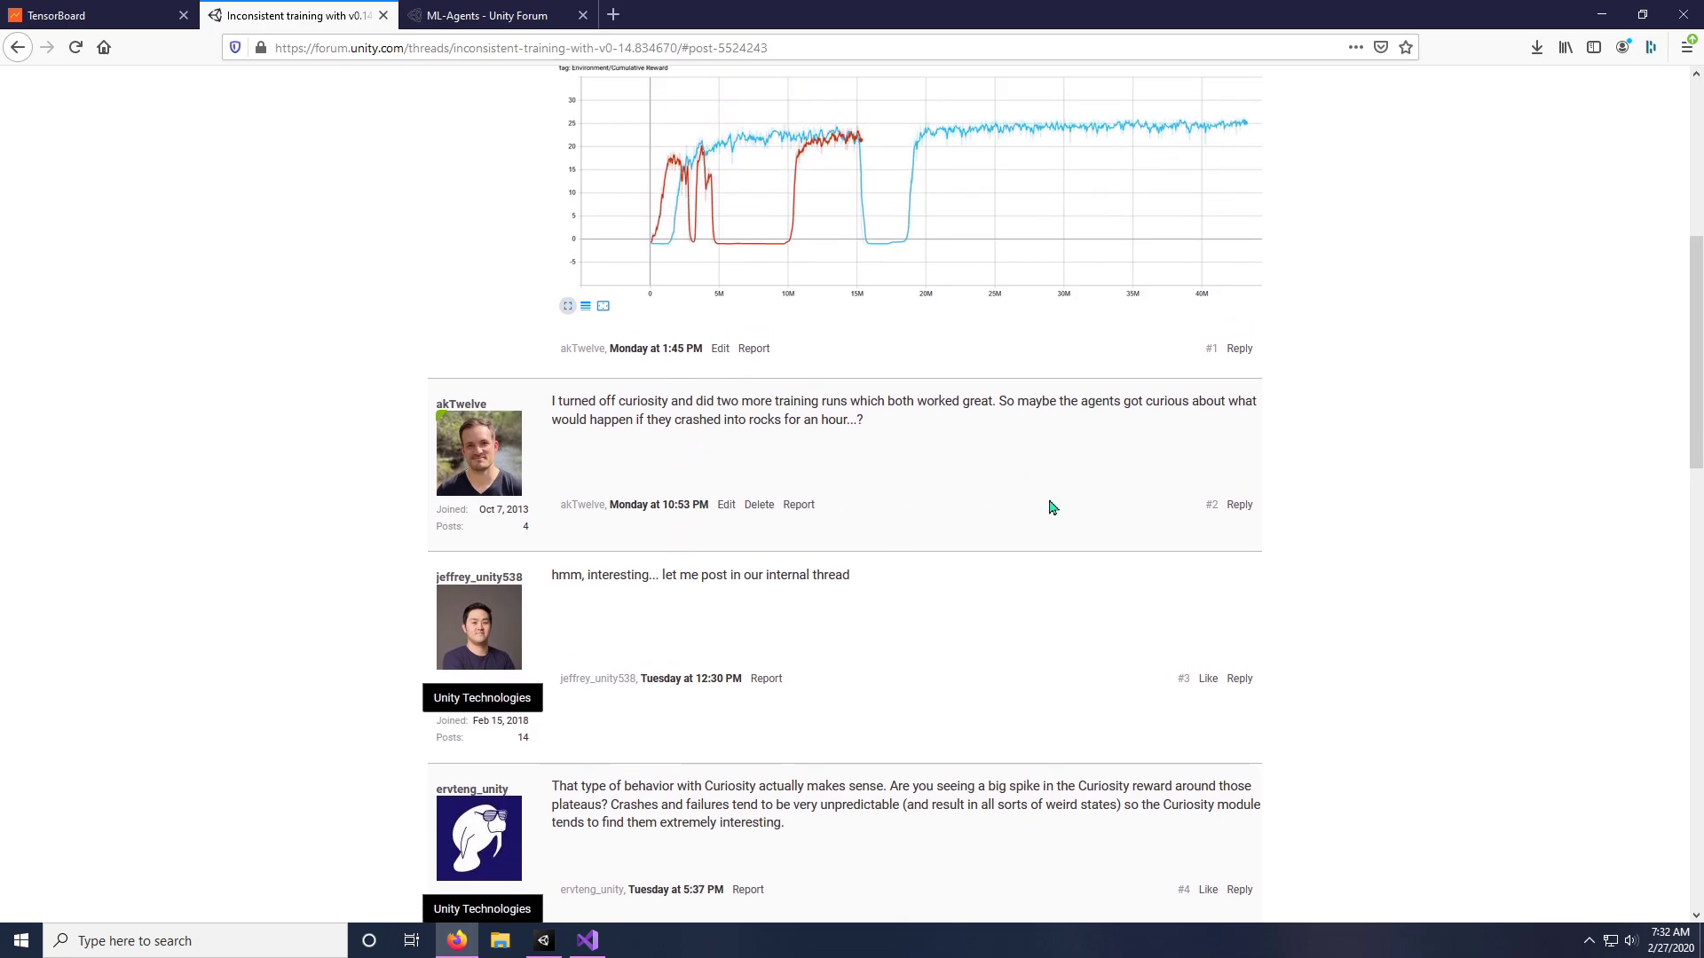
pyautogui.scroll(-1, 1047, 497)
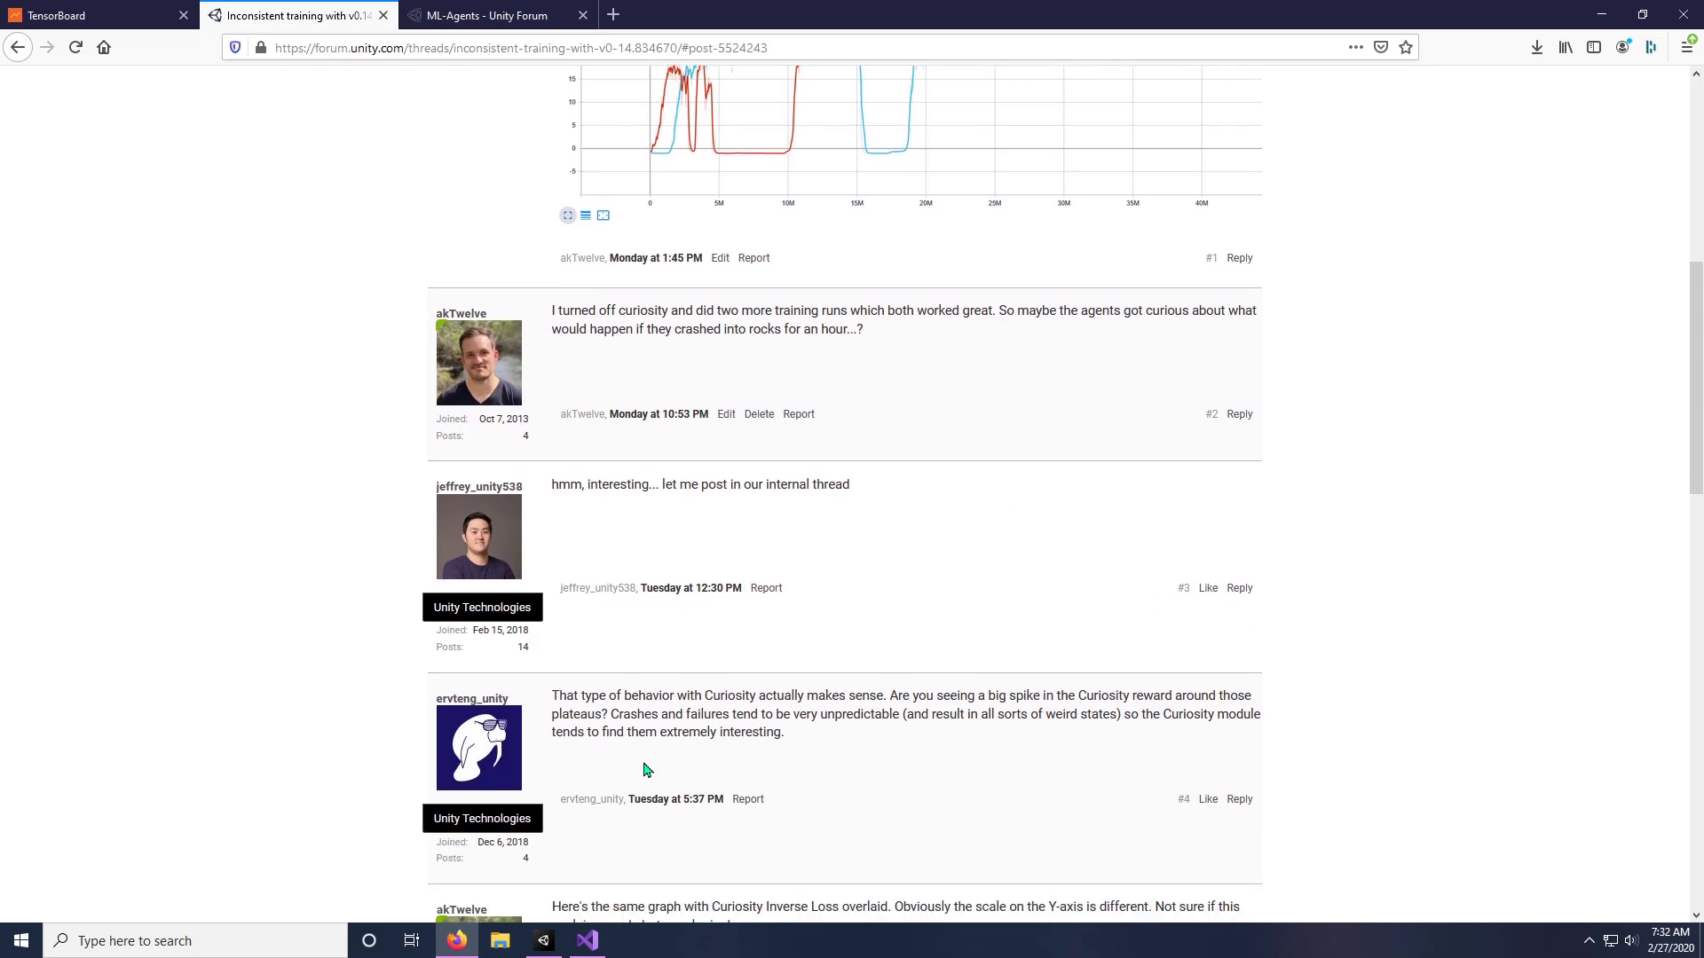
pyautogui.click(97, 15)
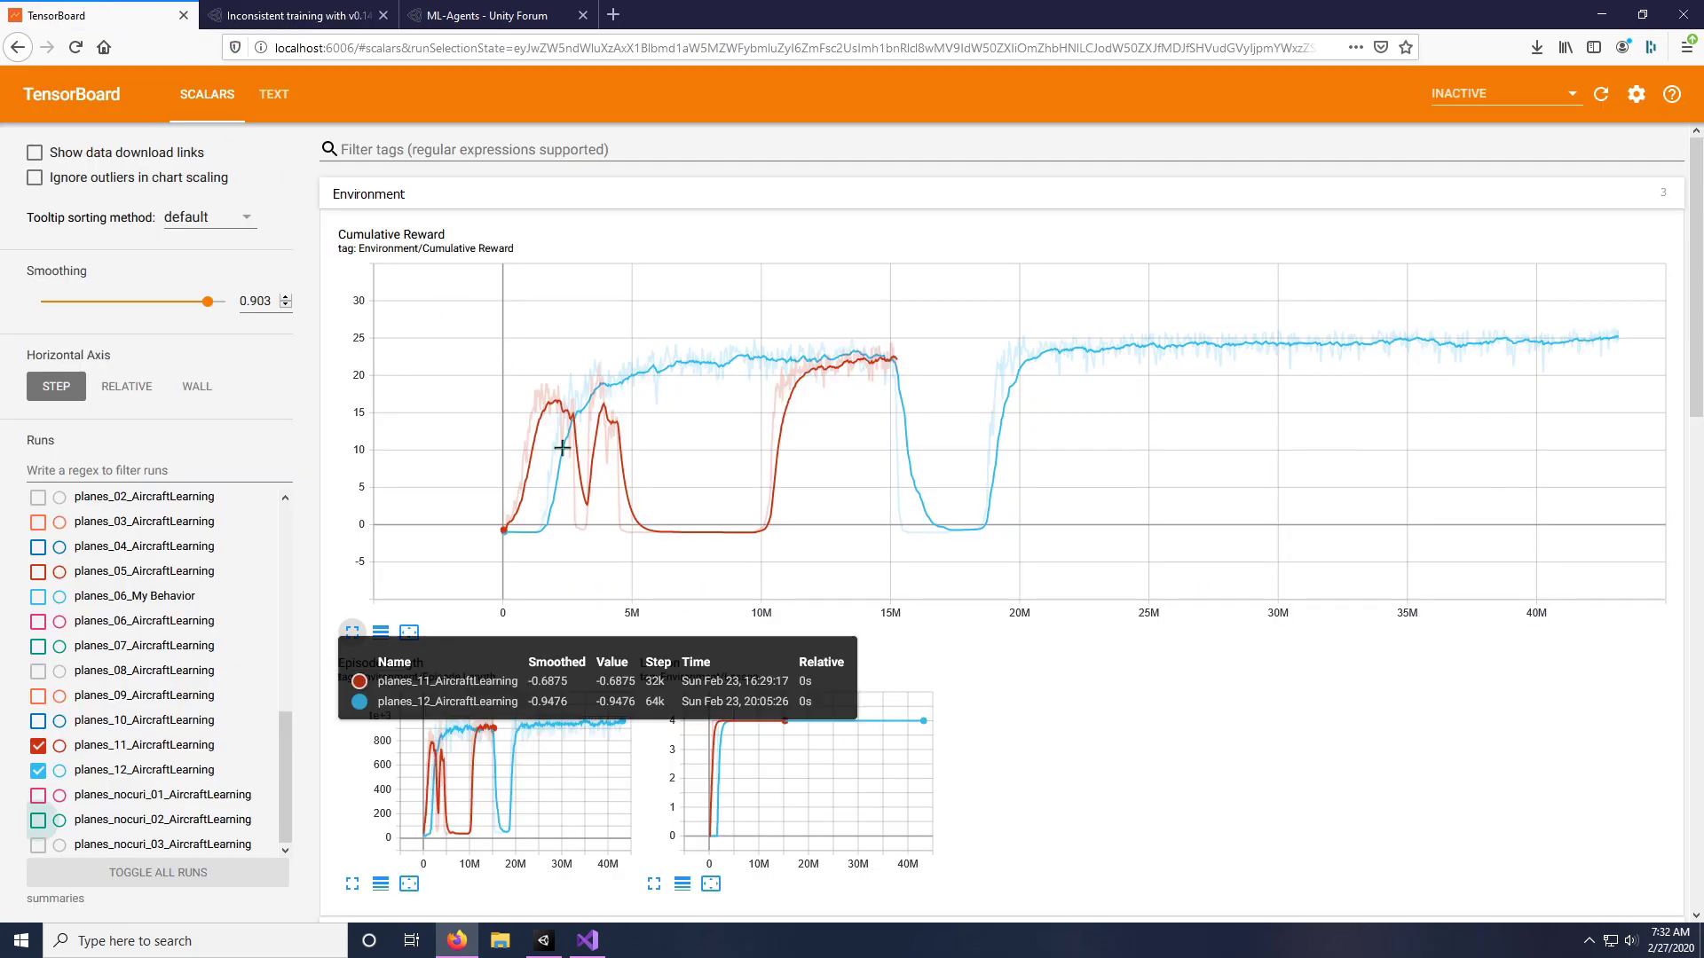
# - Add the planes_nocuri_02_AircraftLearning run and expand the Cumulative Reward chart to full width
pyautogui.click(38, 821)
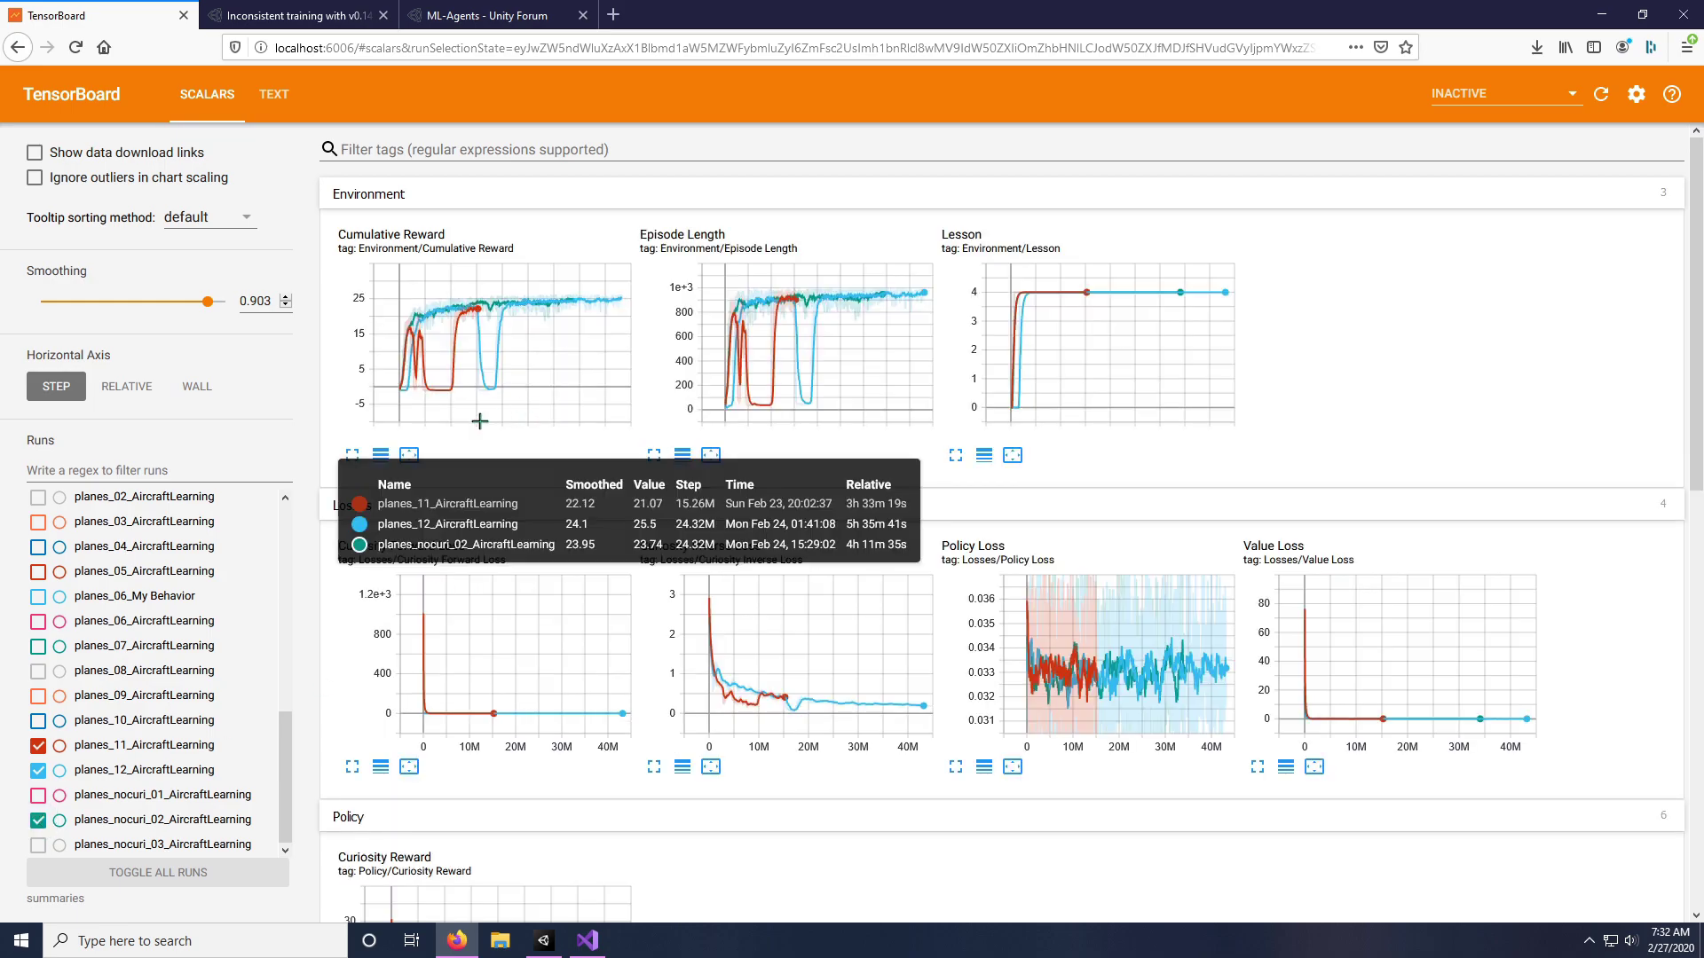
pyautogui.click(352, 456)
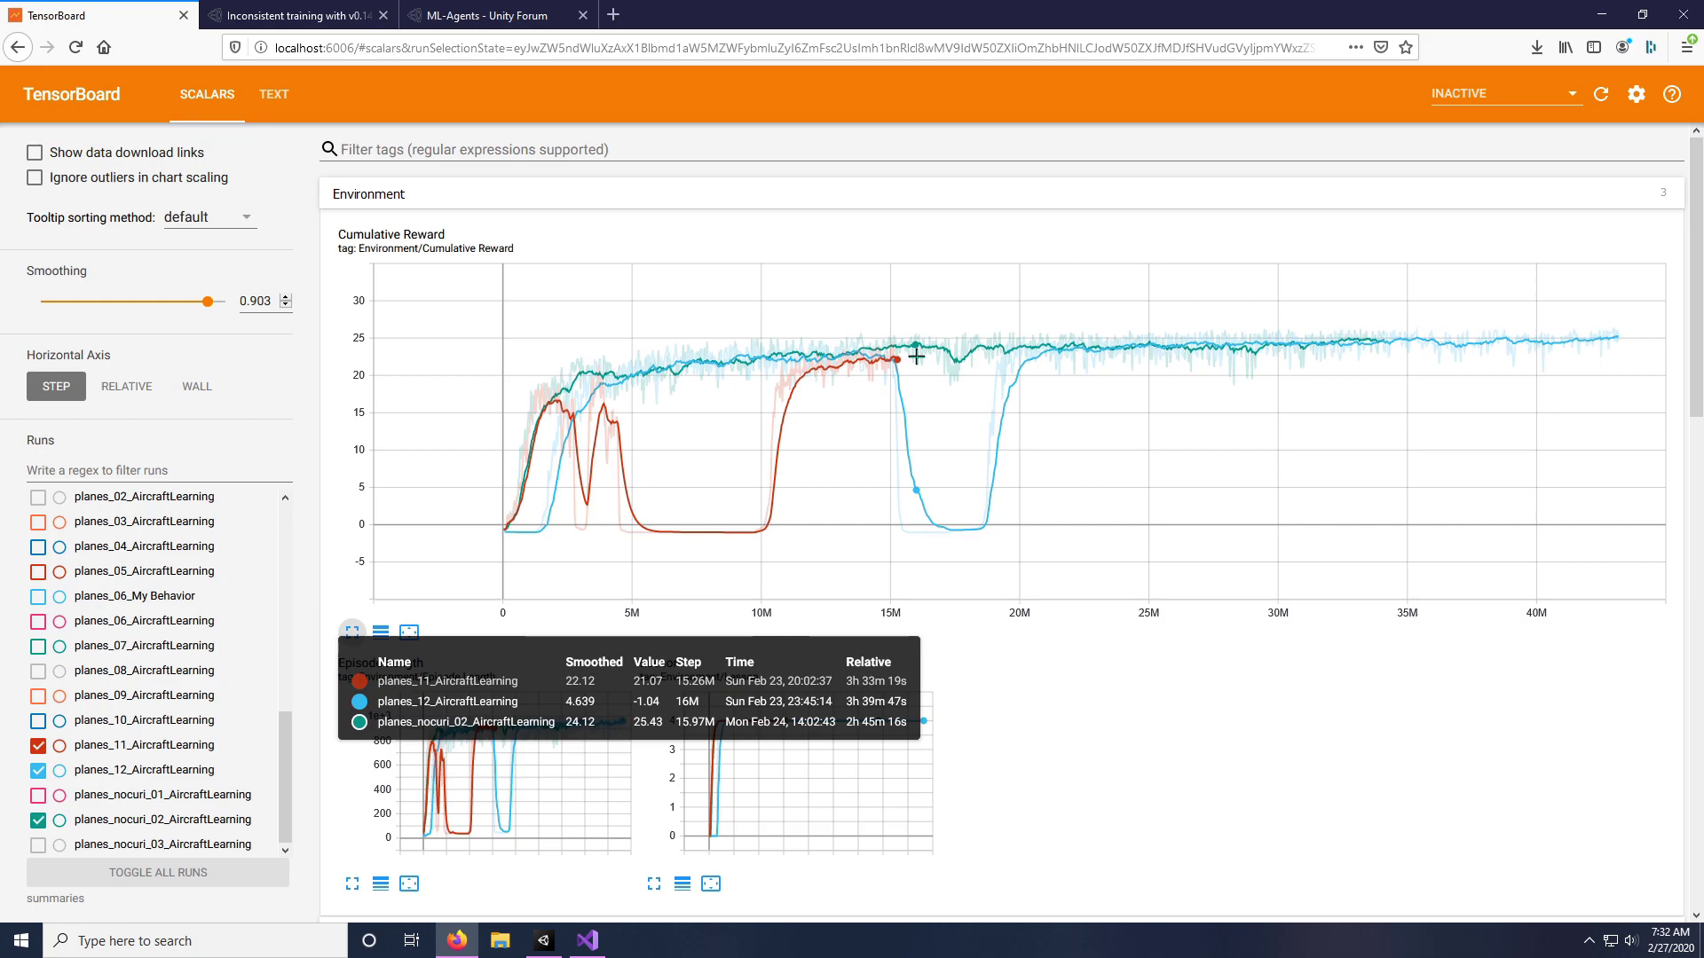
pyautogui.click(302, 16)
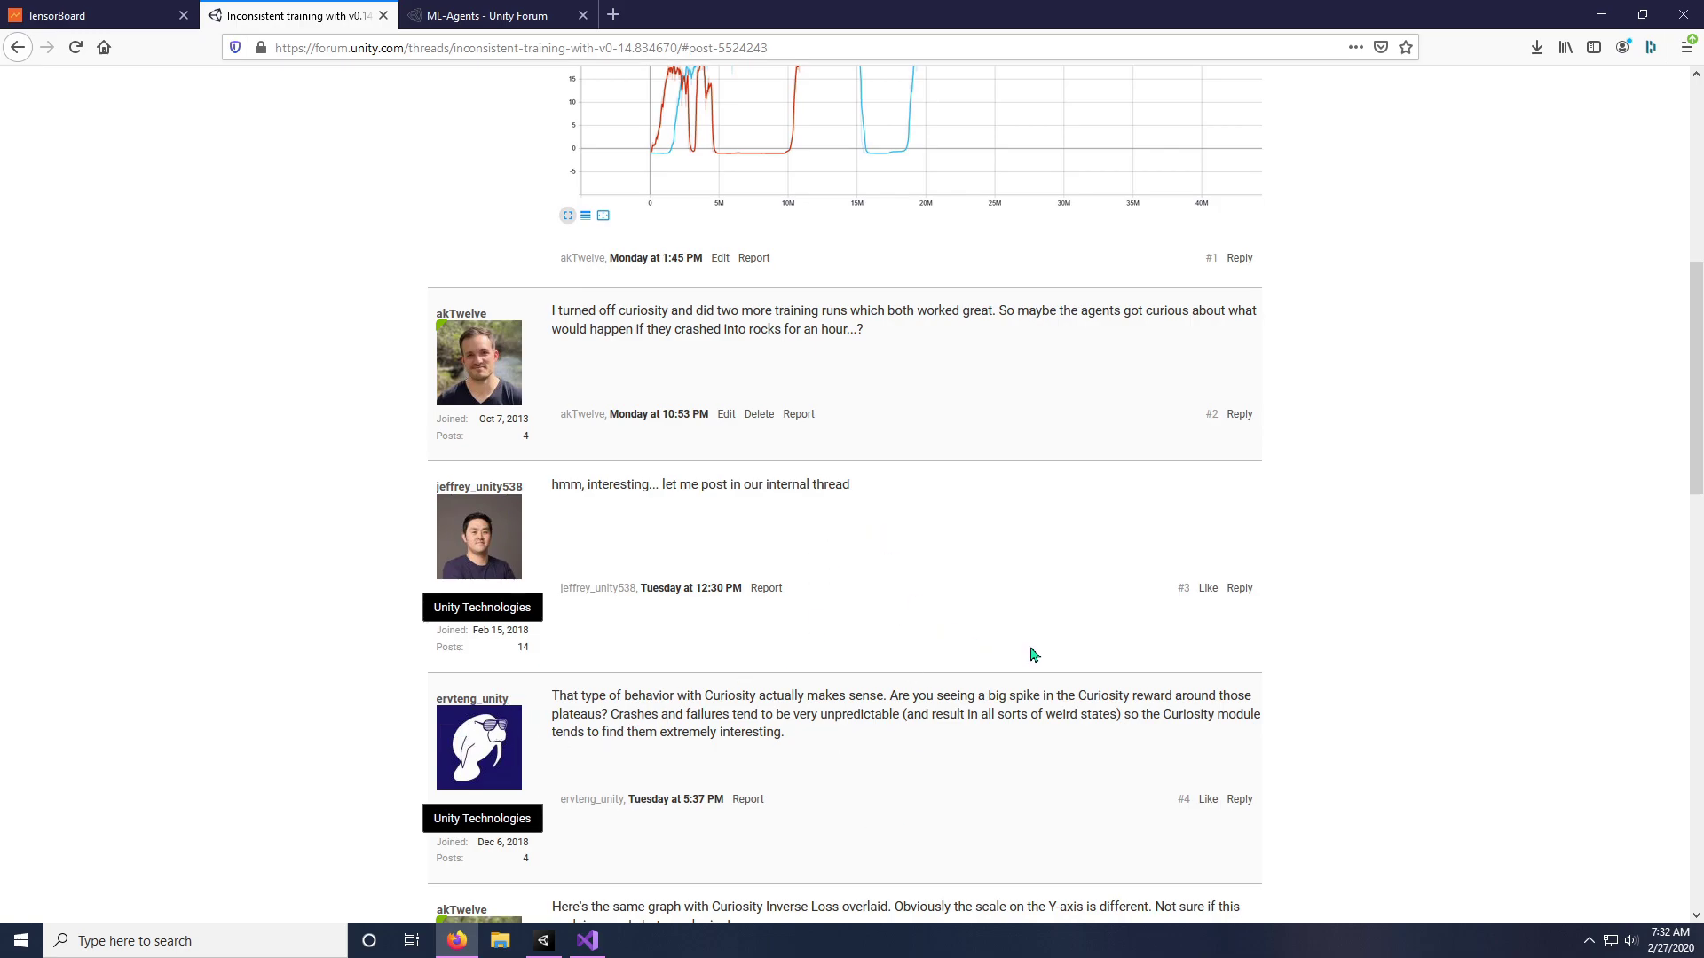
# - Scroll down to post #5 with the Curiosity Inverse Loss overlay graph
pyautogui.scroll(-3, 1005, 599)
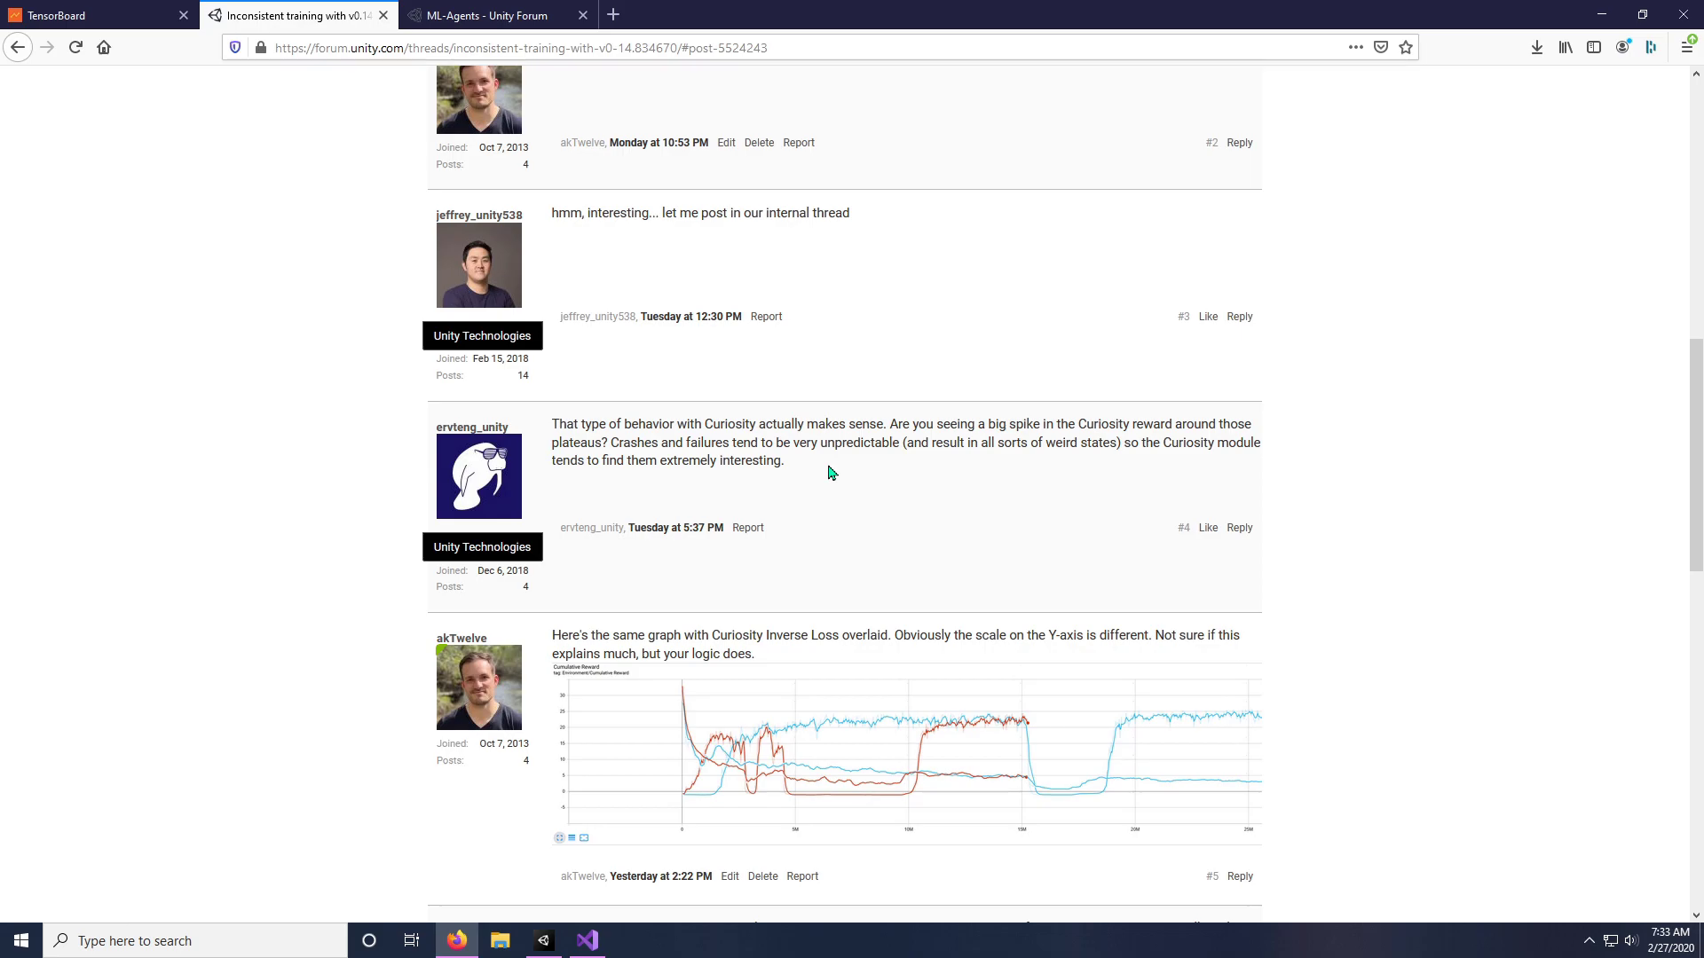
# - Review the Losses and Policy charts, focusing on Curiosity Value Estimate for planes_11 and planes_12
pyautogui.click(125, 16)
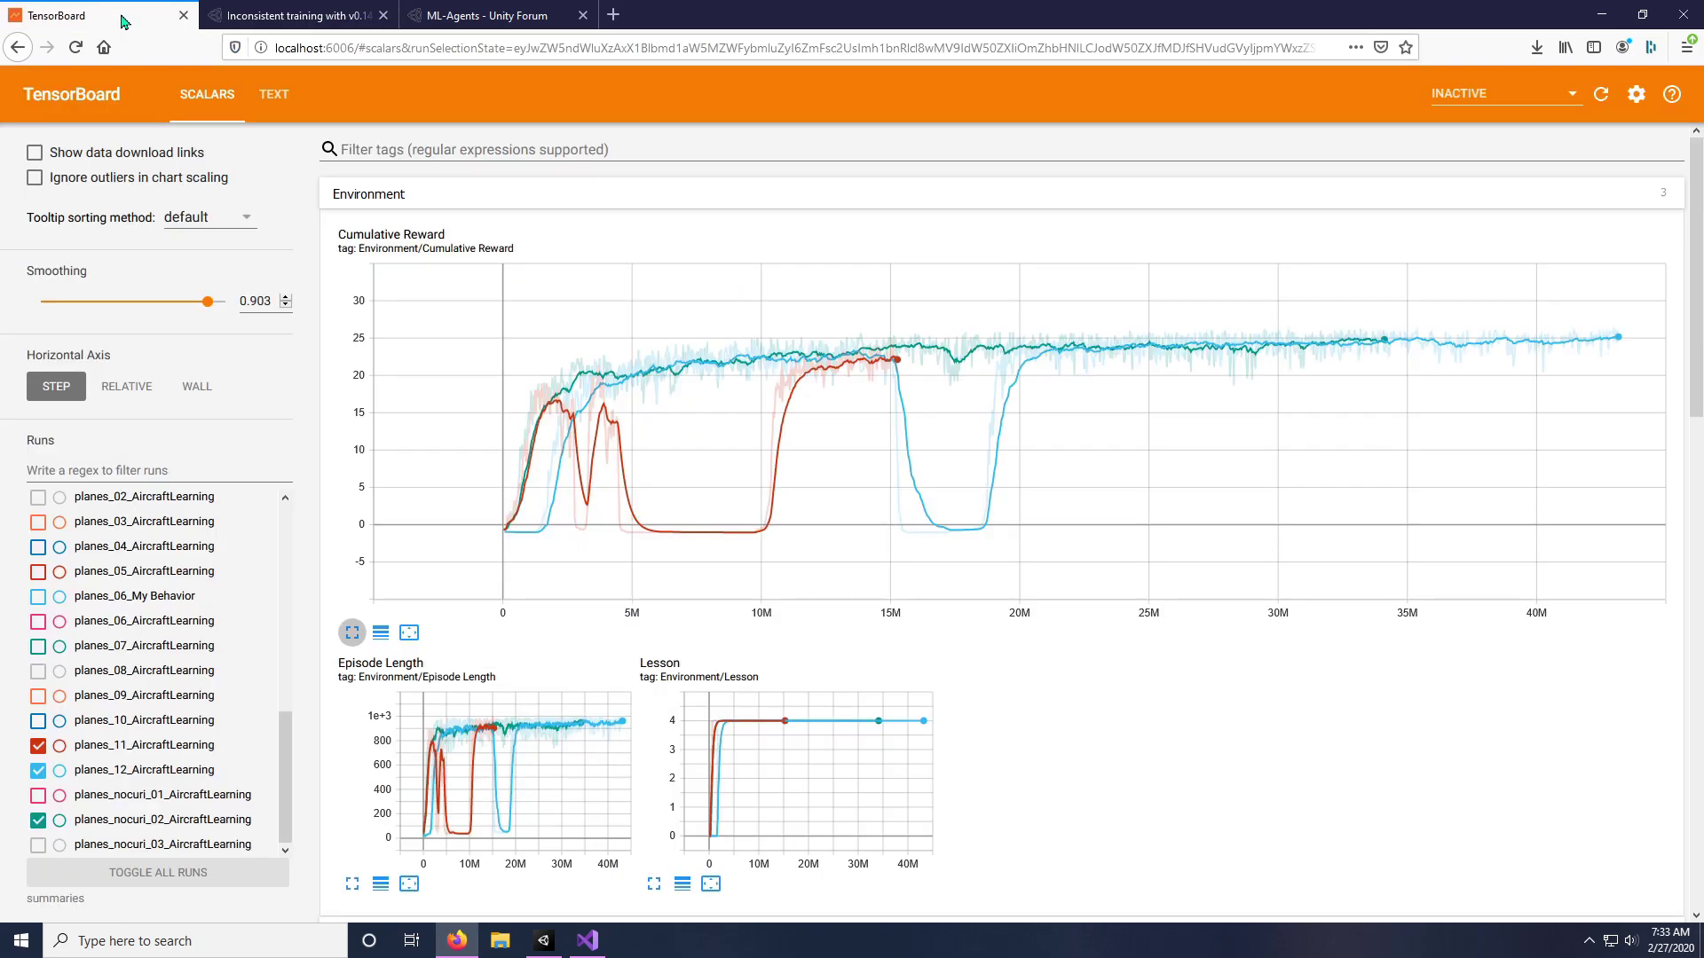
pyautogui.scroll(-15, 1261, 714)
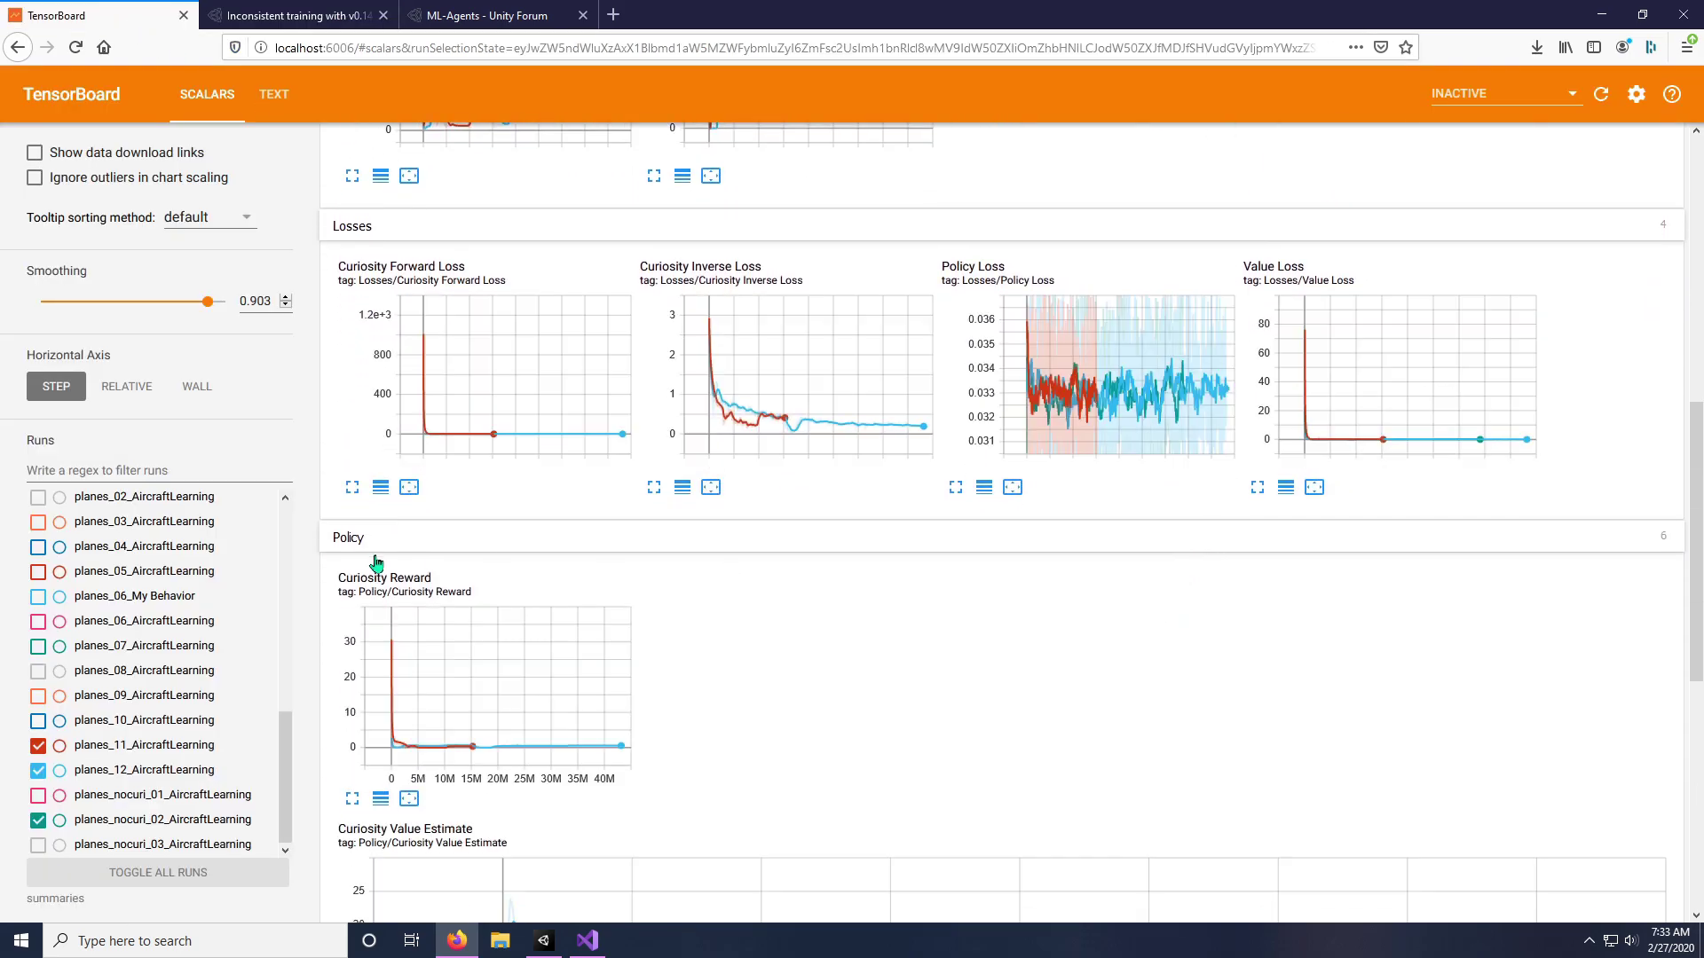
pyautogui.scroll(10, 571, 367)
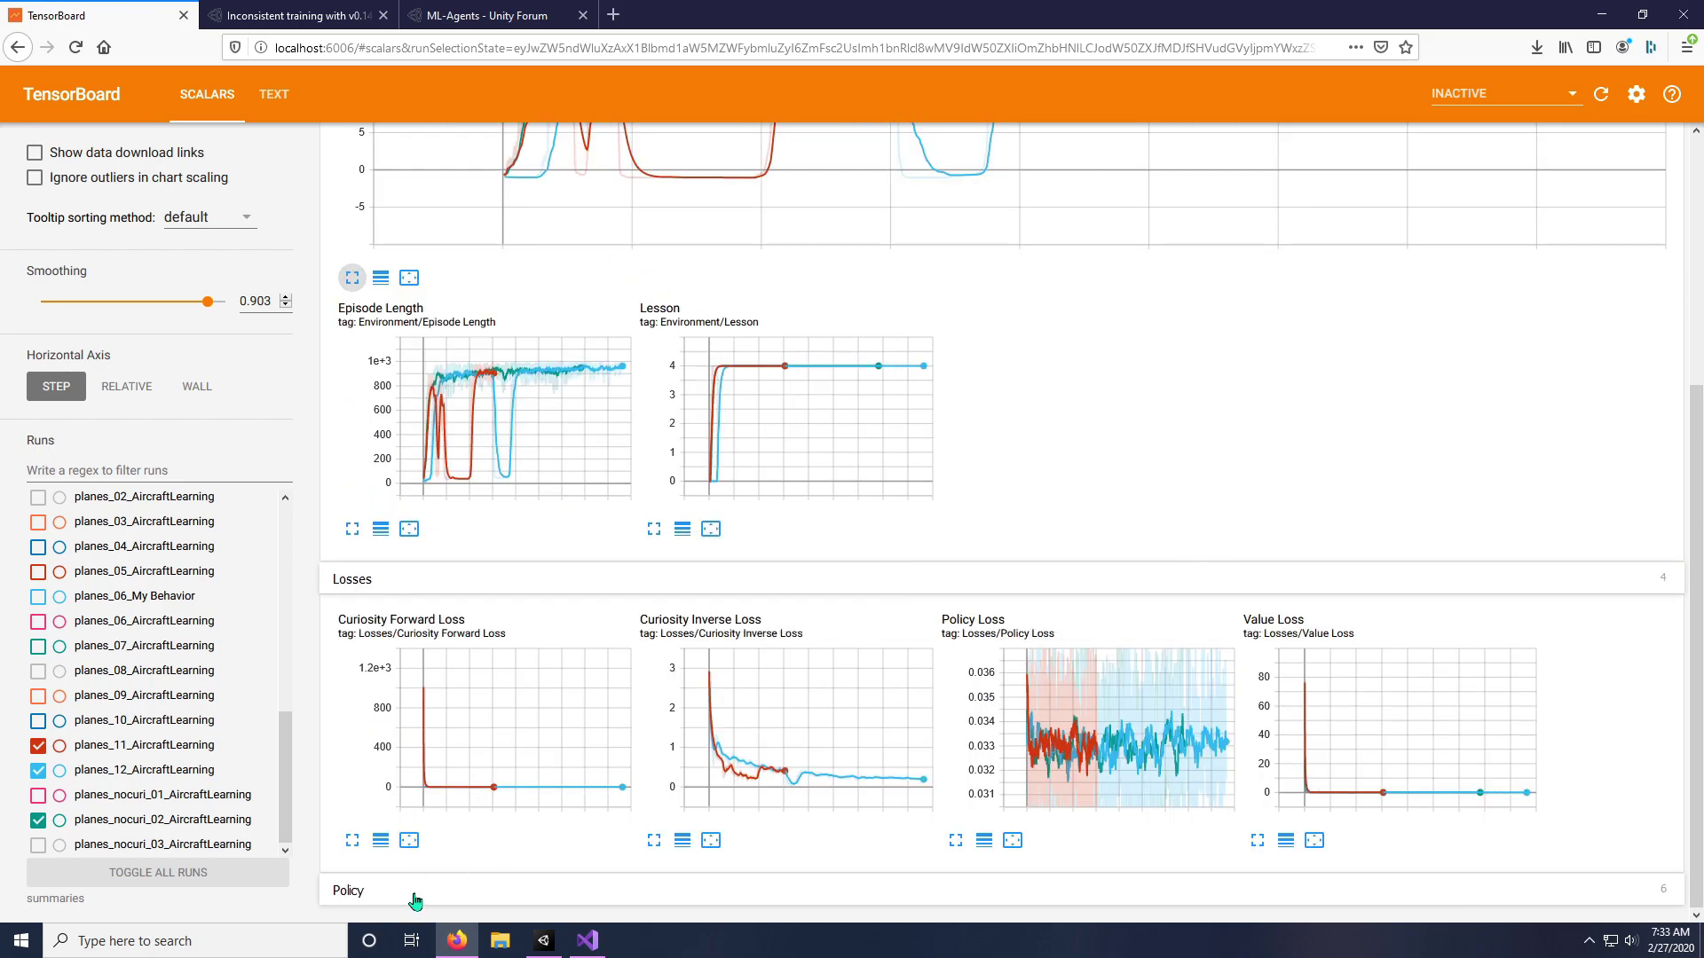
pyautogui.scroll(-8, 1148, 654)
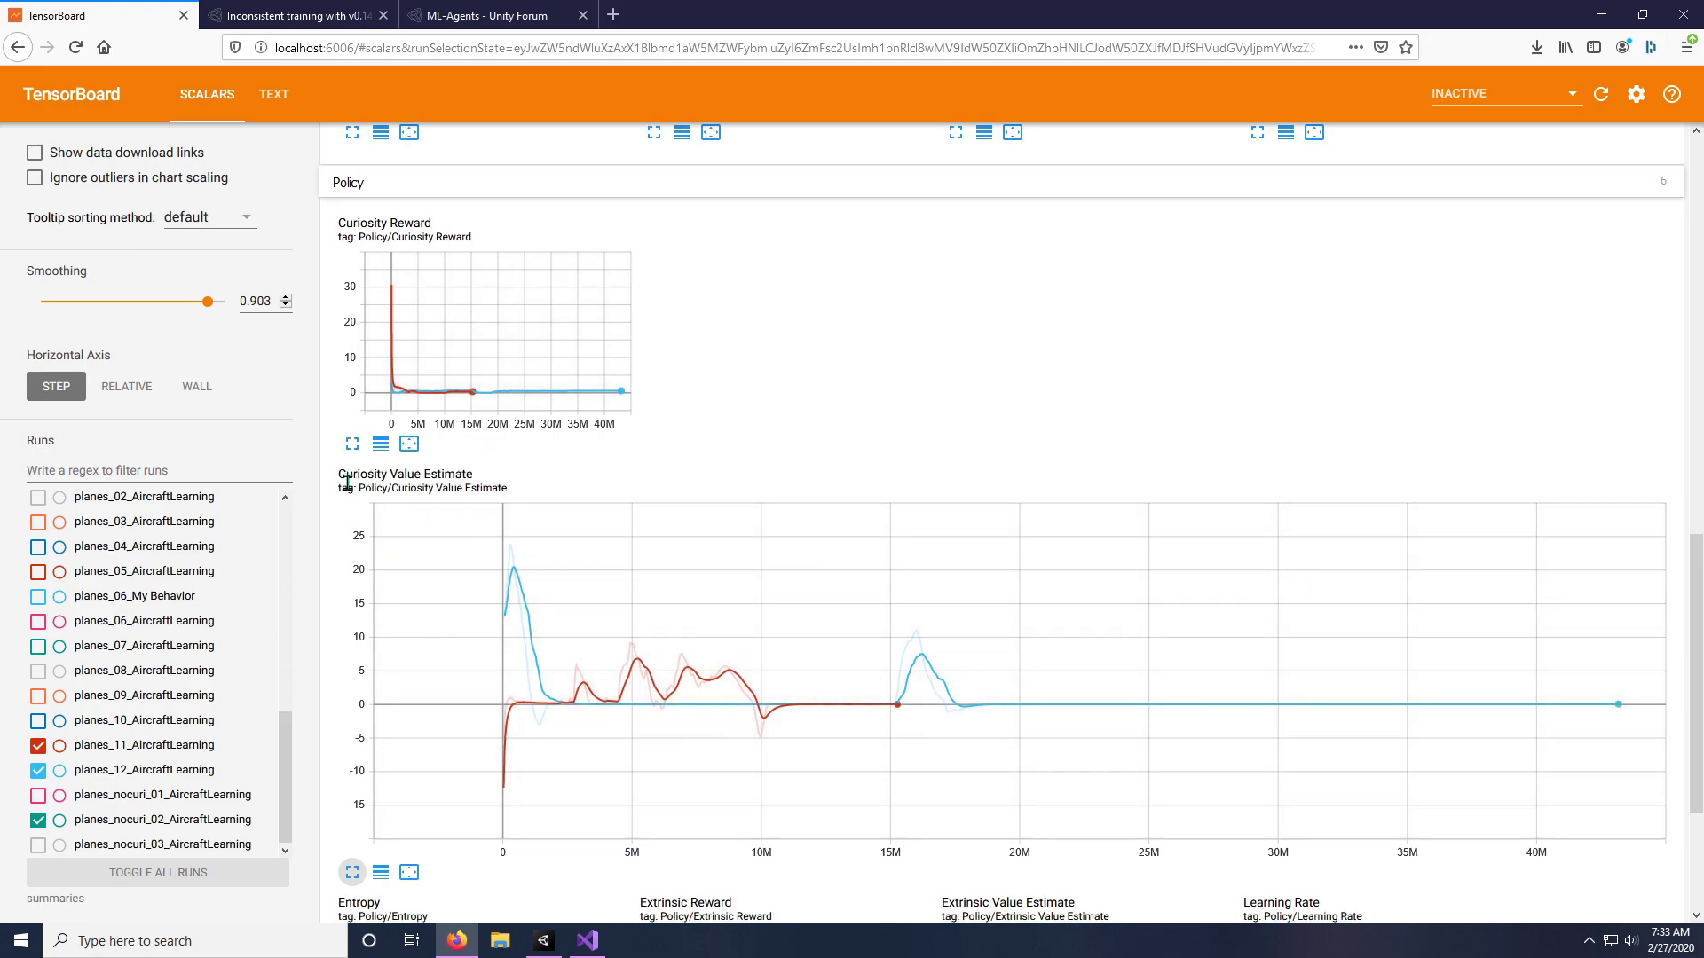
pyautogui.moveTo(467, 708)
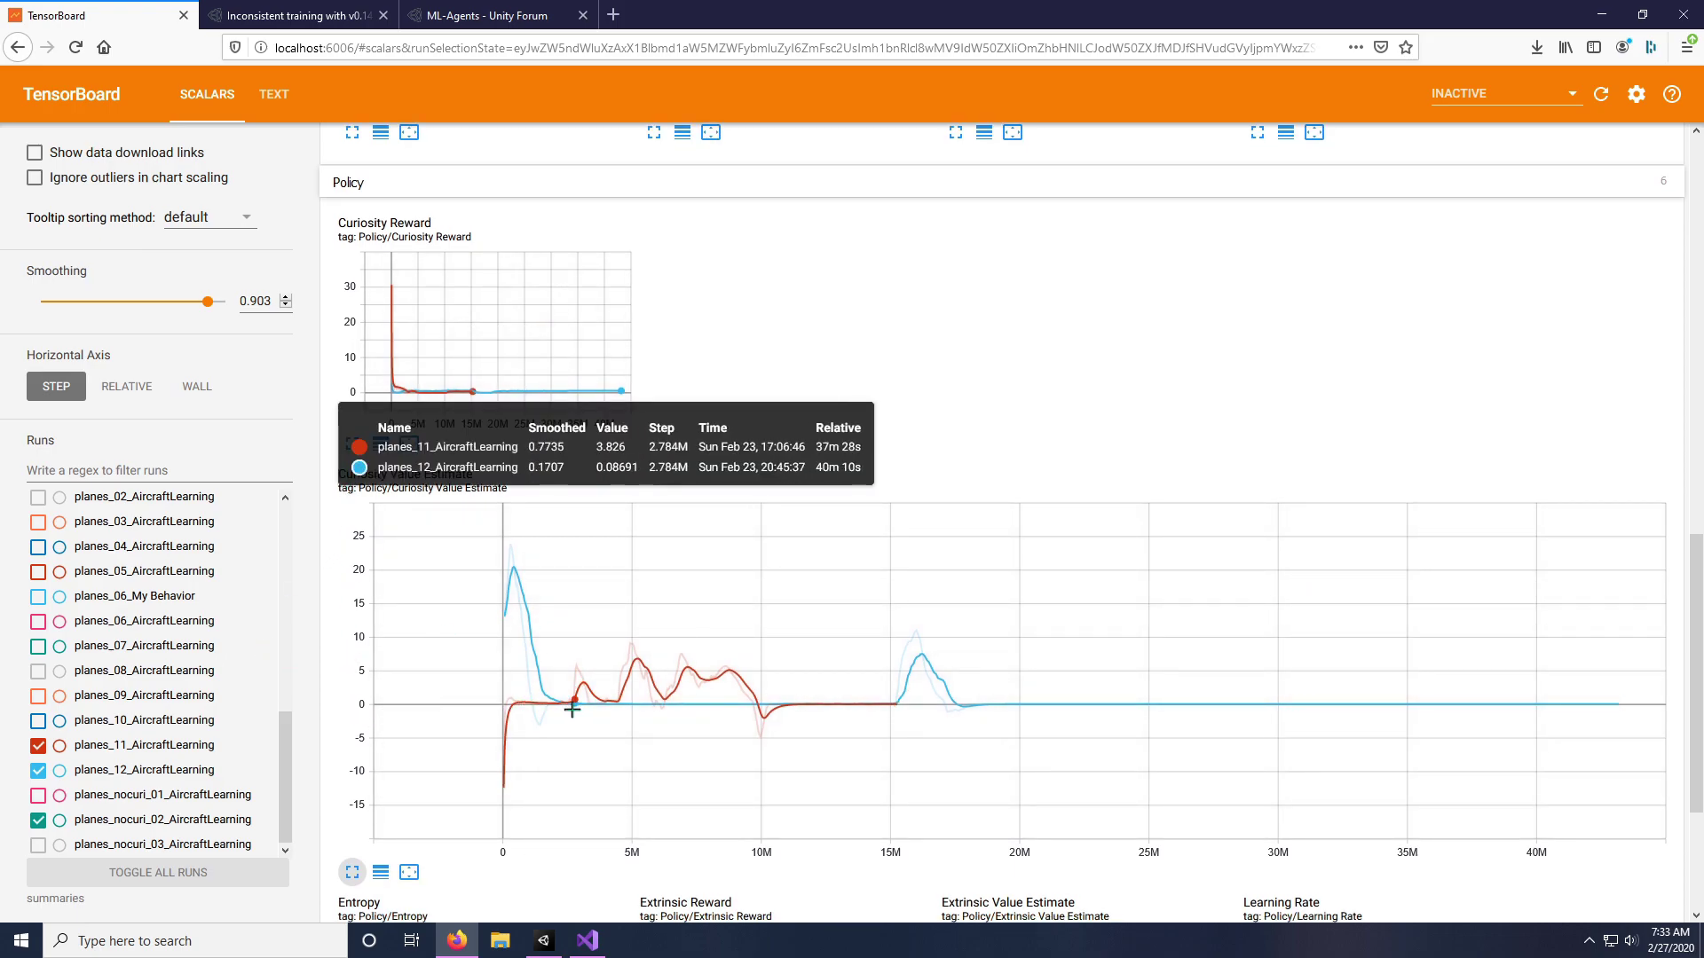
pyautogui.scroll(15, 639, 635)
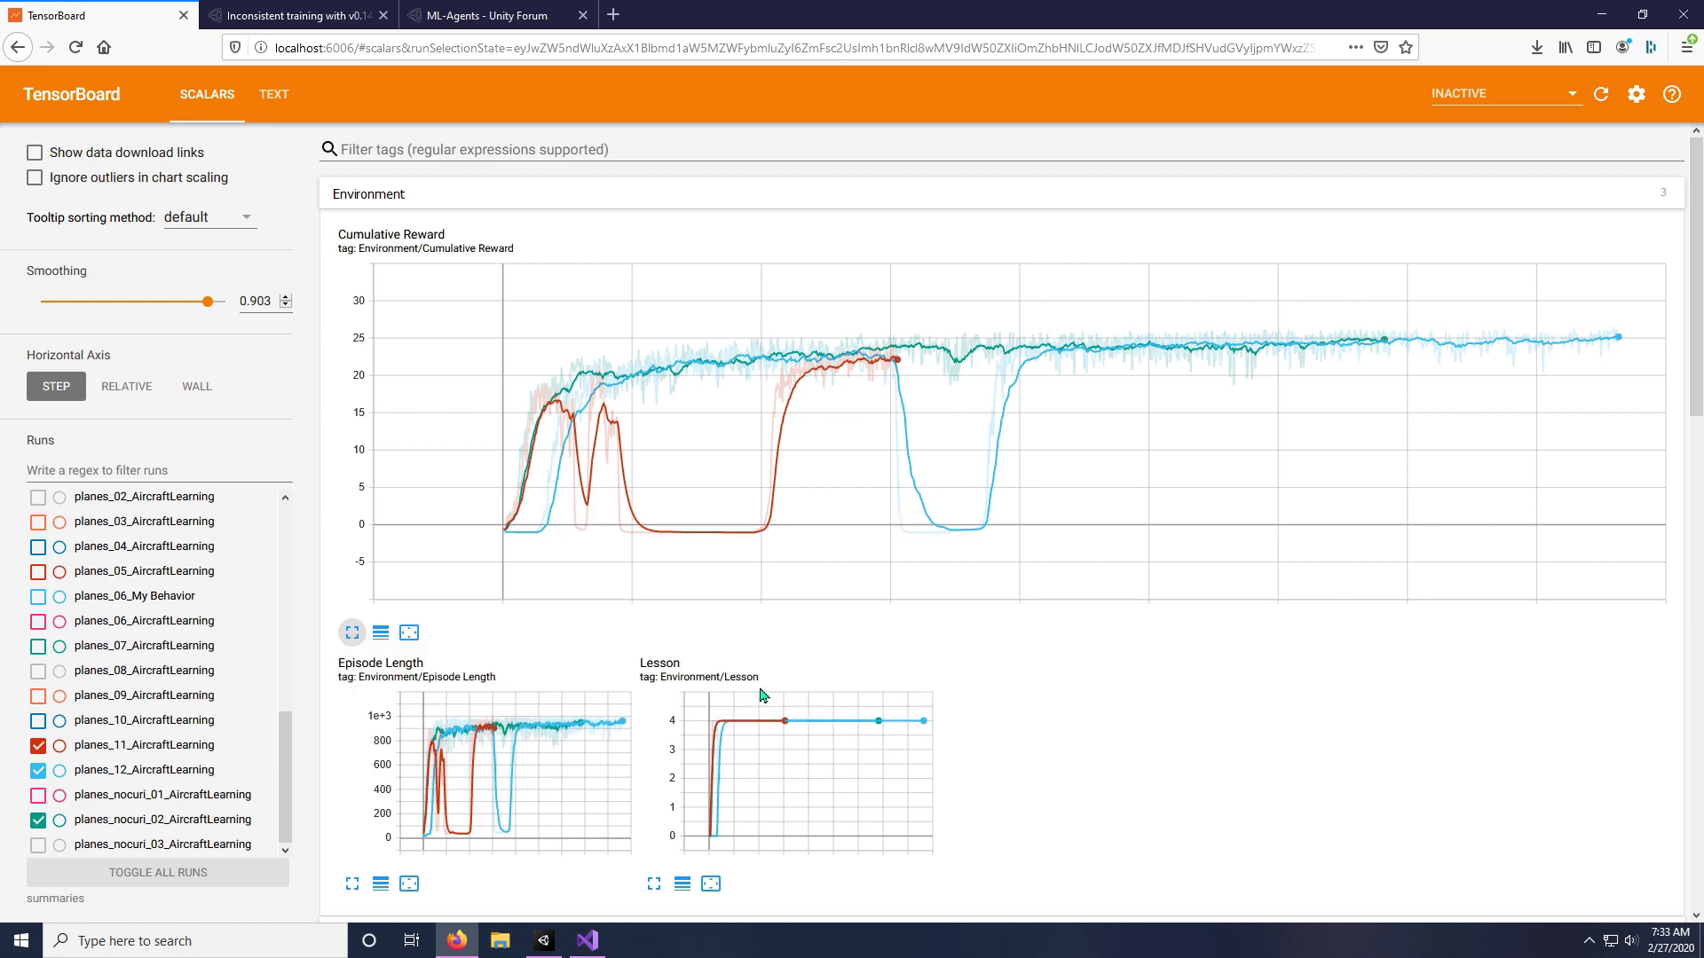
pyautogui.scroll(-15, 802, 686)
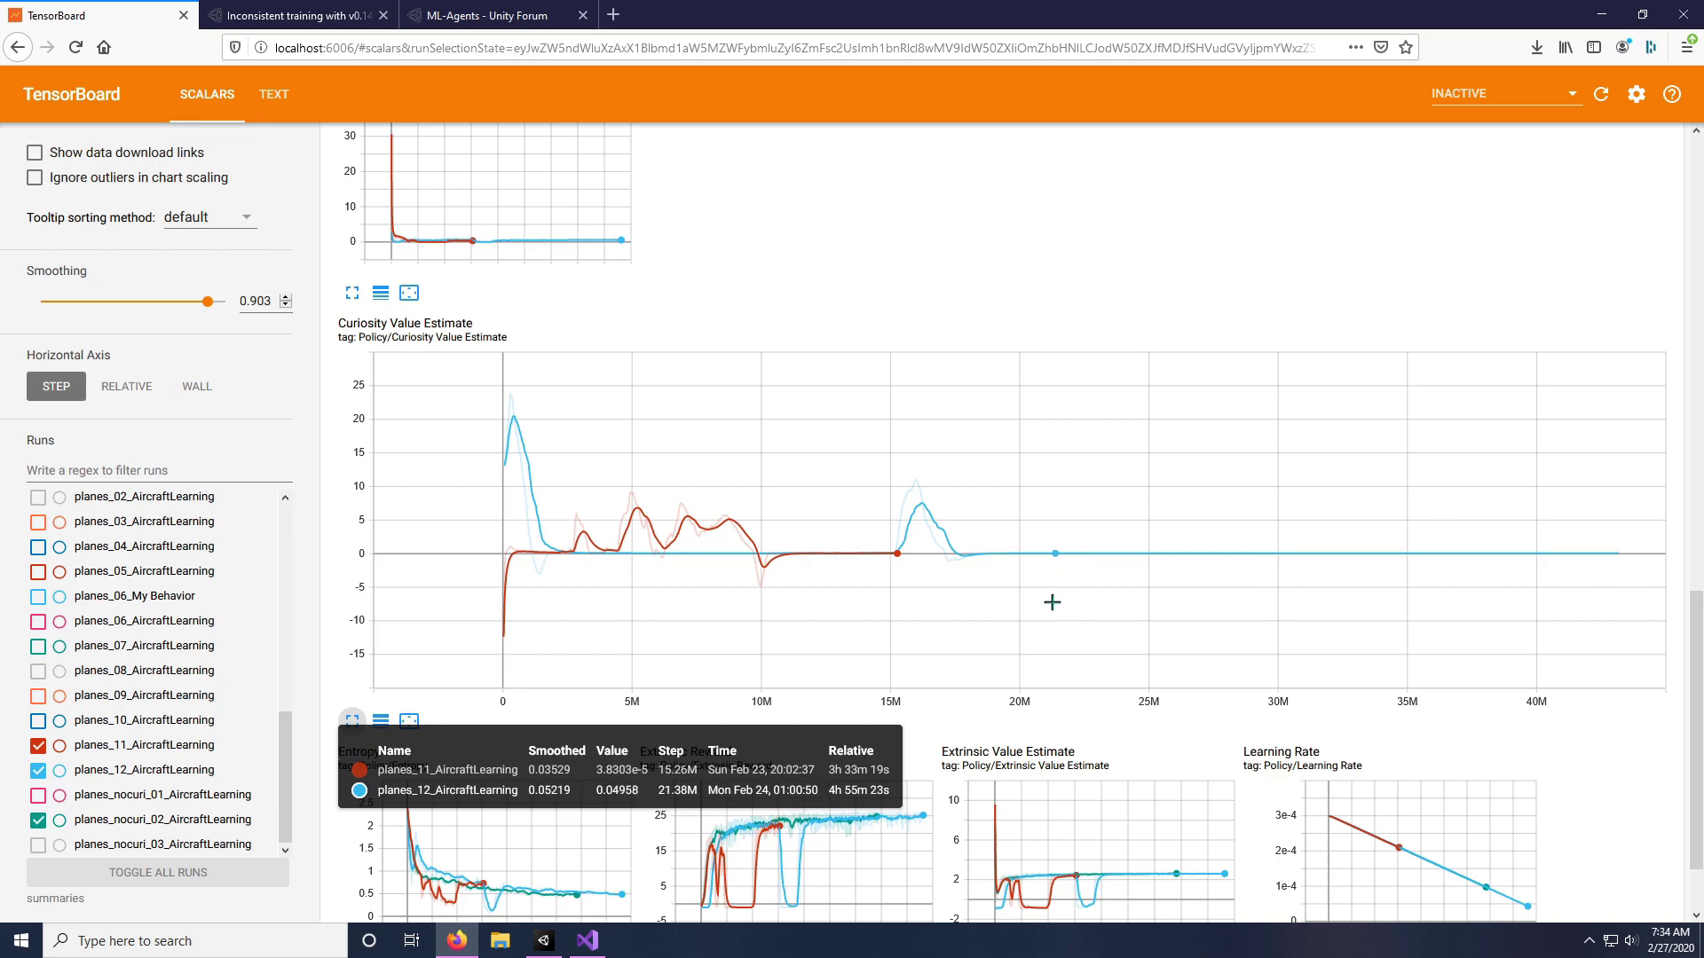
# - Glance at the running Unity game, then return to the TensorBoard charts
pyautogui.click(543, 940)
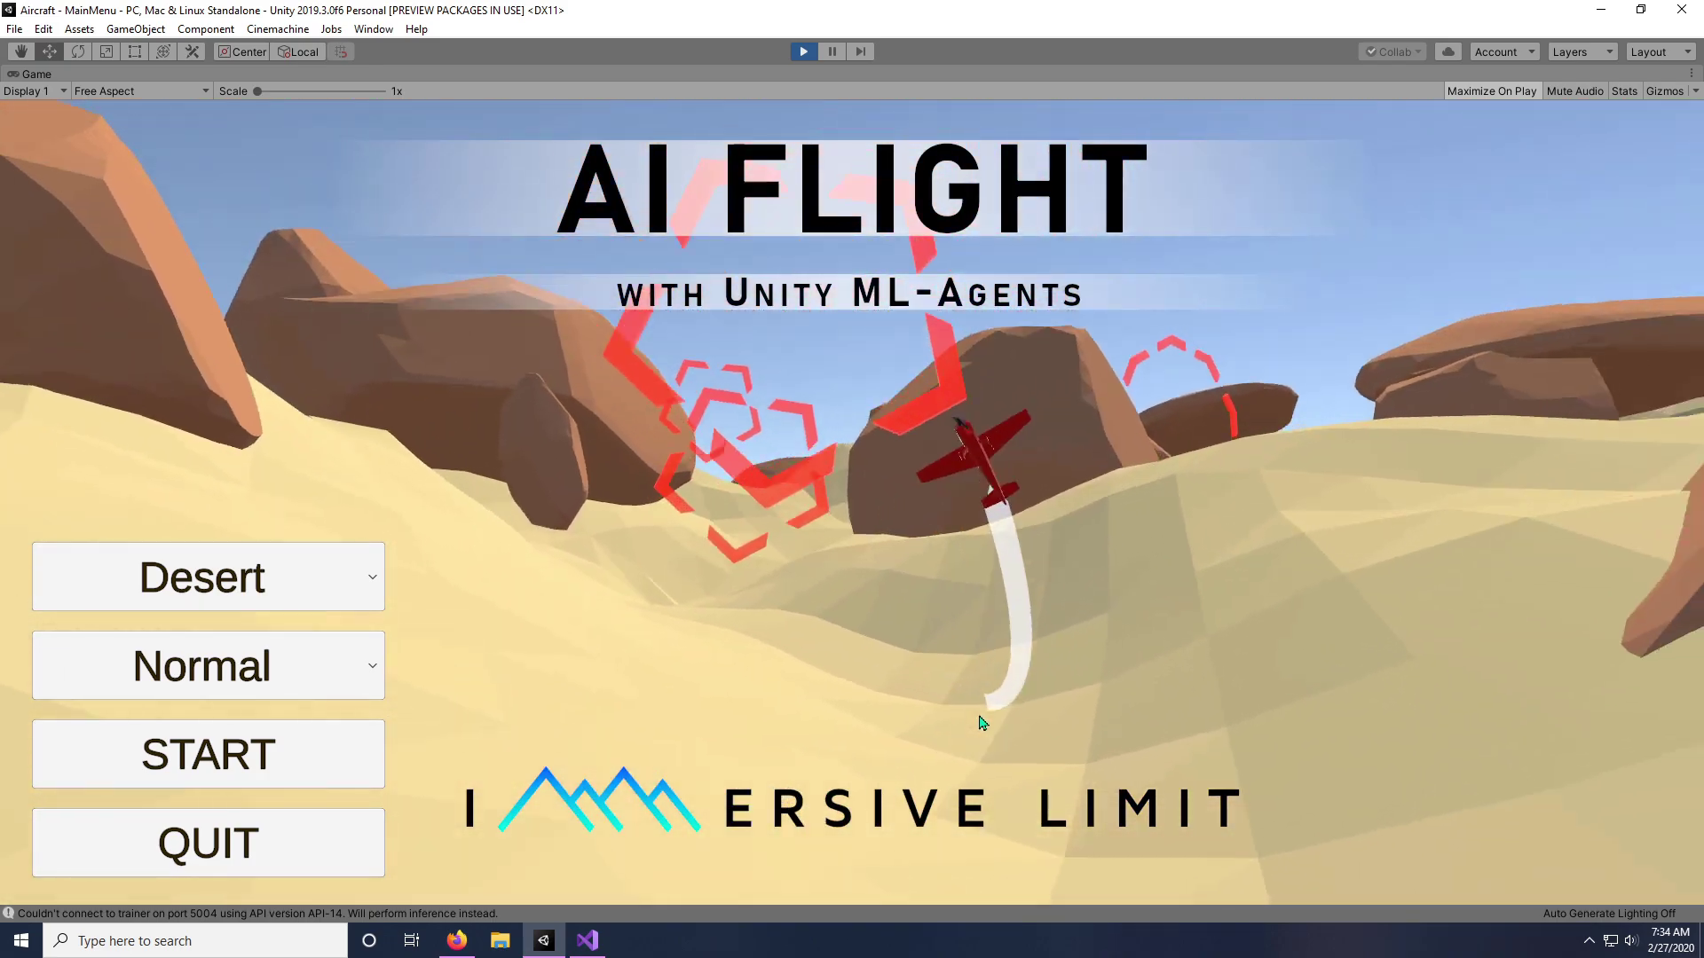
pyautogui.moveTo(593, 954)
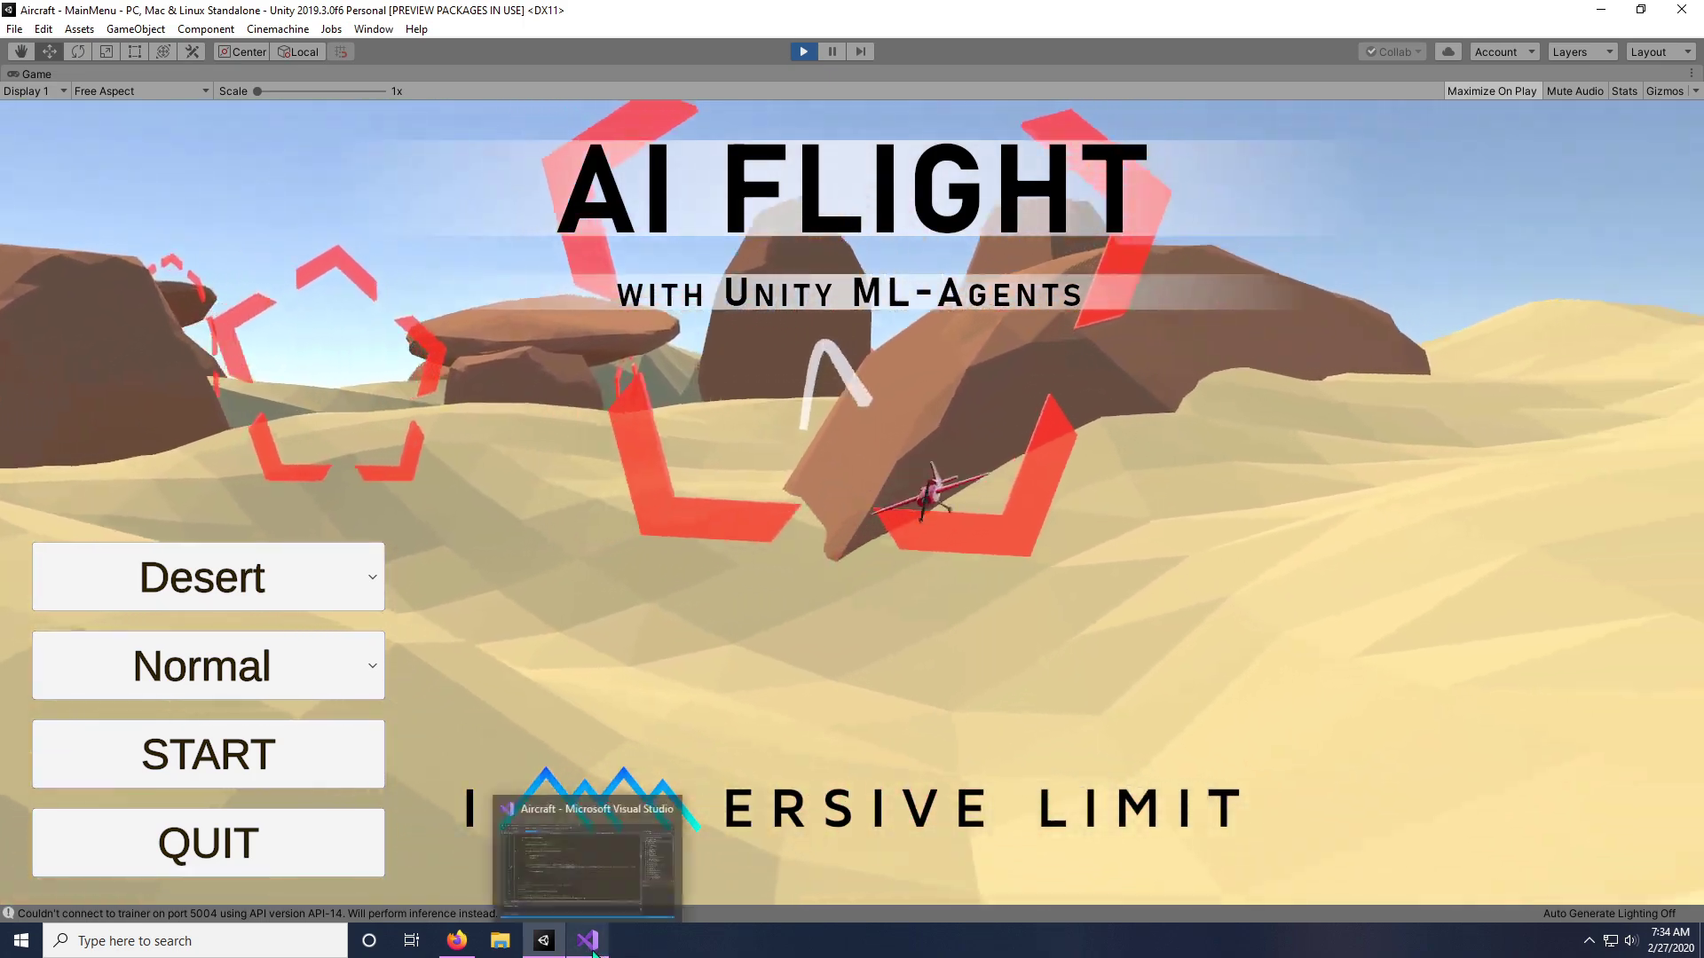
pyautogui.hotkey('alt', 'Tab')
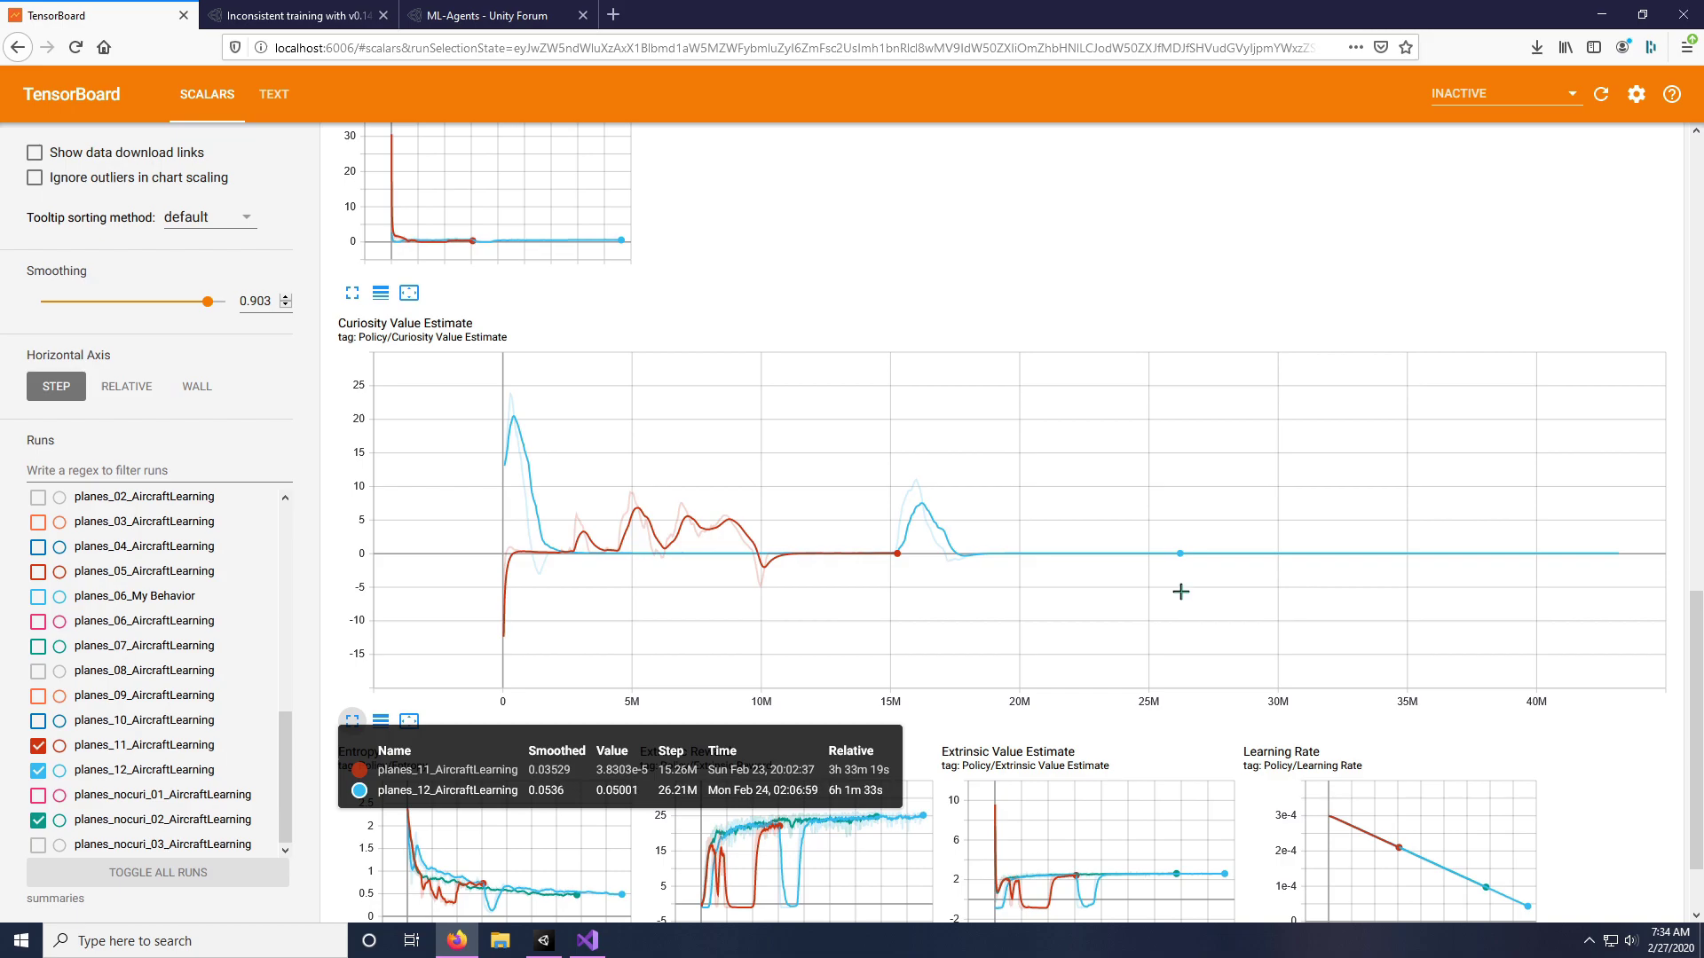
pyautogui.scroll(15, 852, 406)
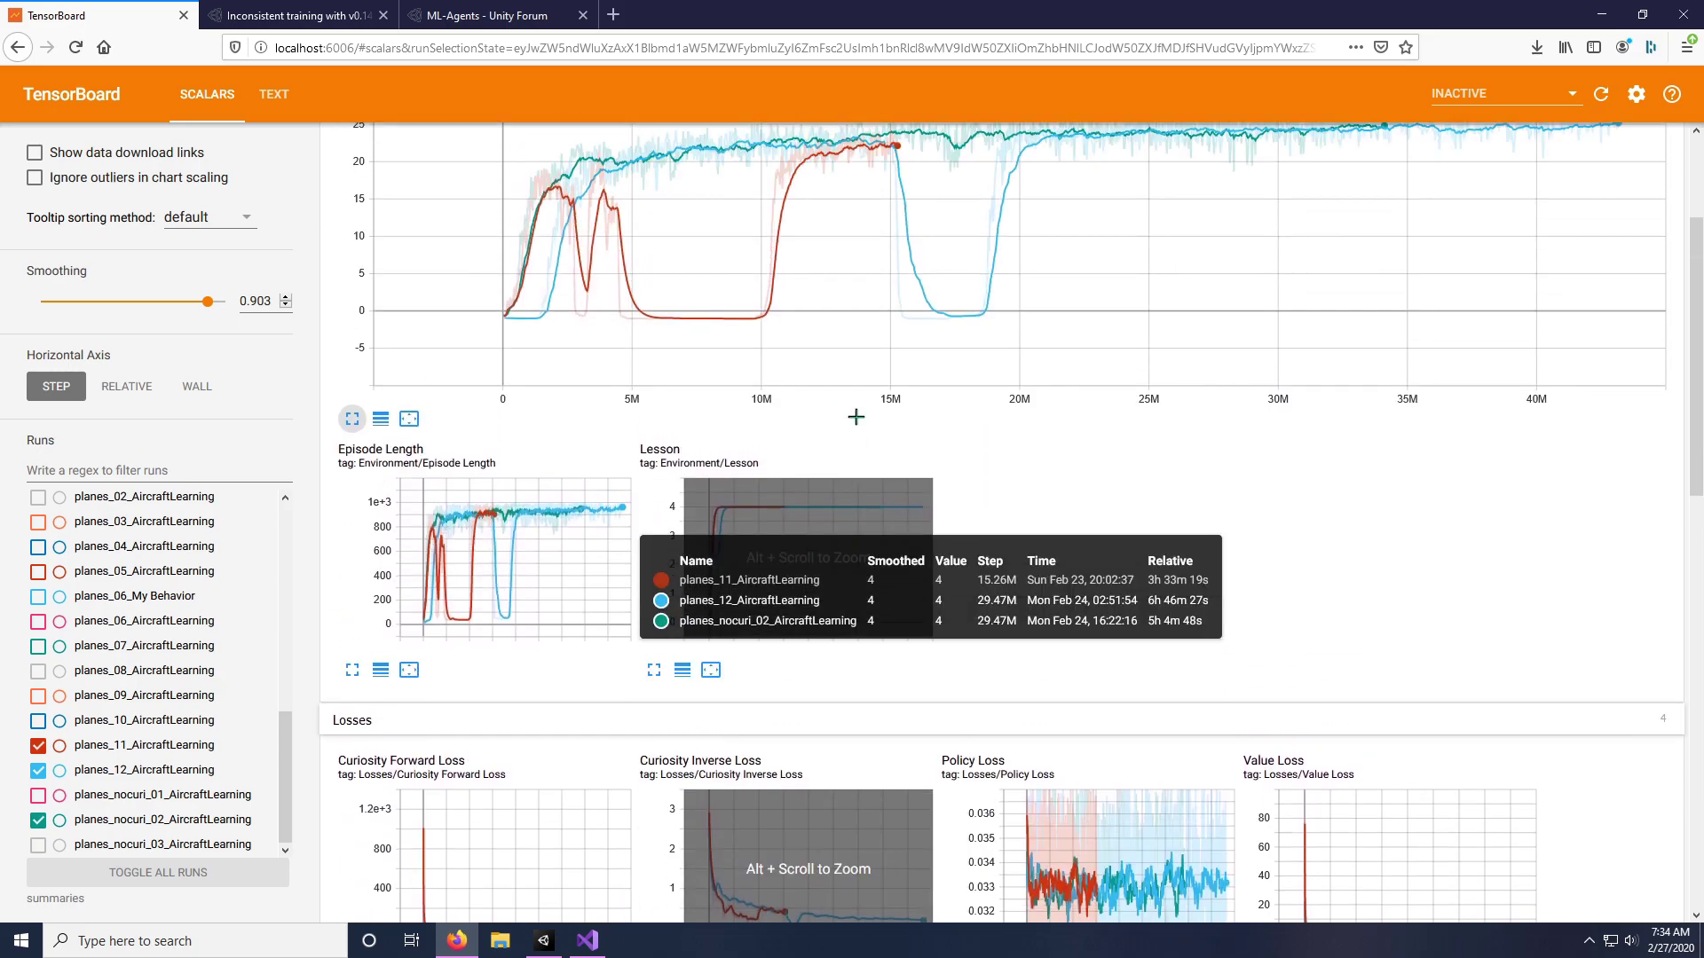
pyautogui.scroll(1, 855, 417)
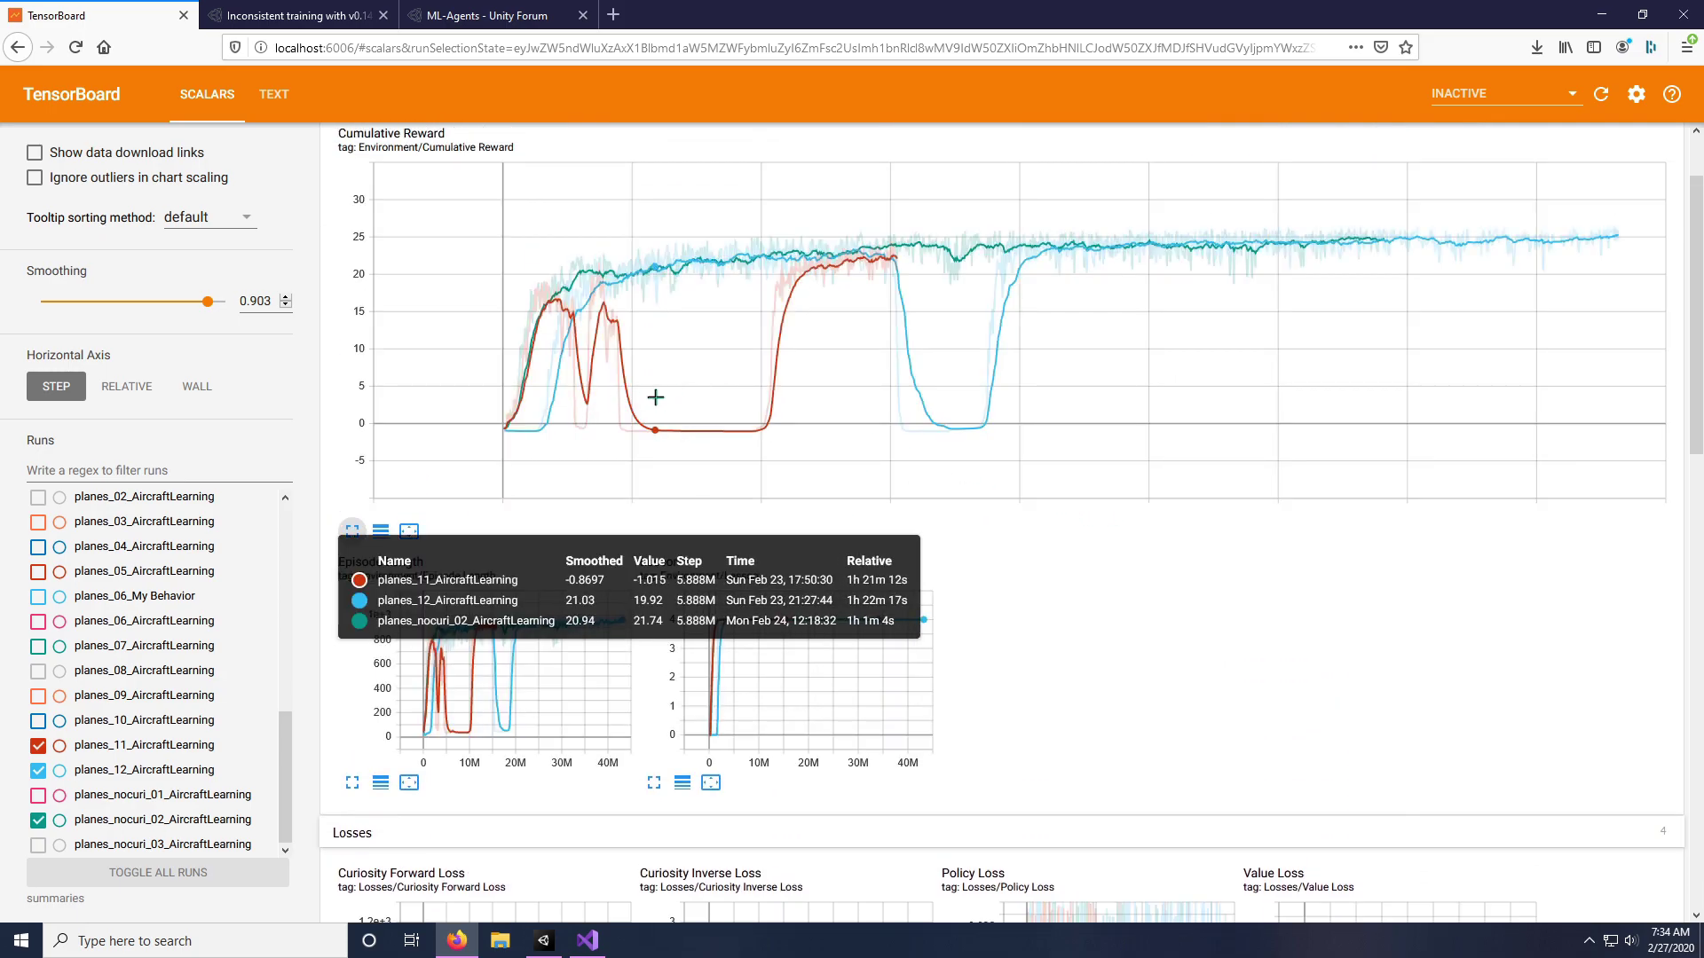
pyautogui.scroll(-11, 1156, 608)
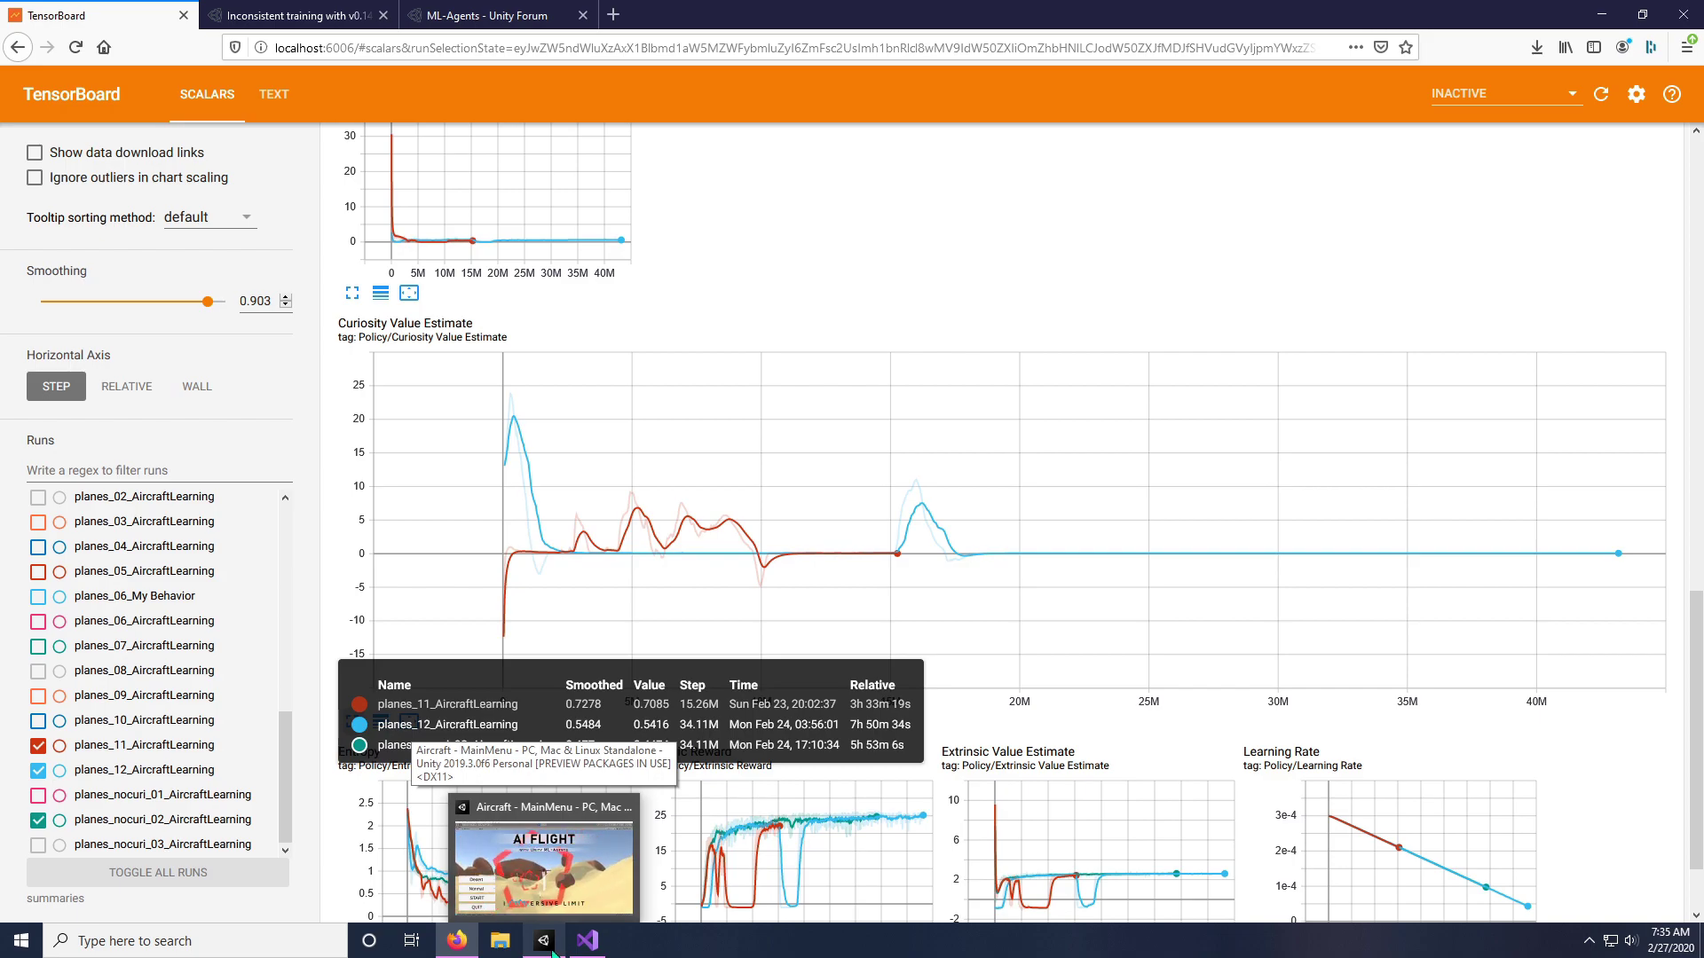
# - Bring up the Unity Aircraft project and exit play mode back to the MainMenu scene
pyautogui.click(551, 951)
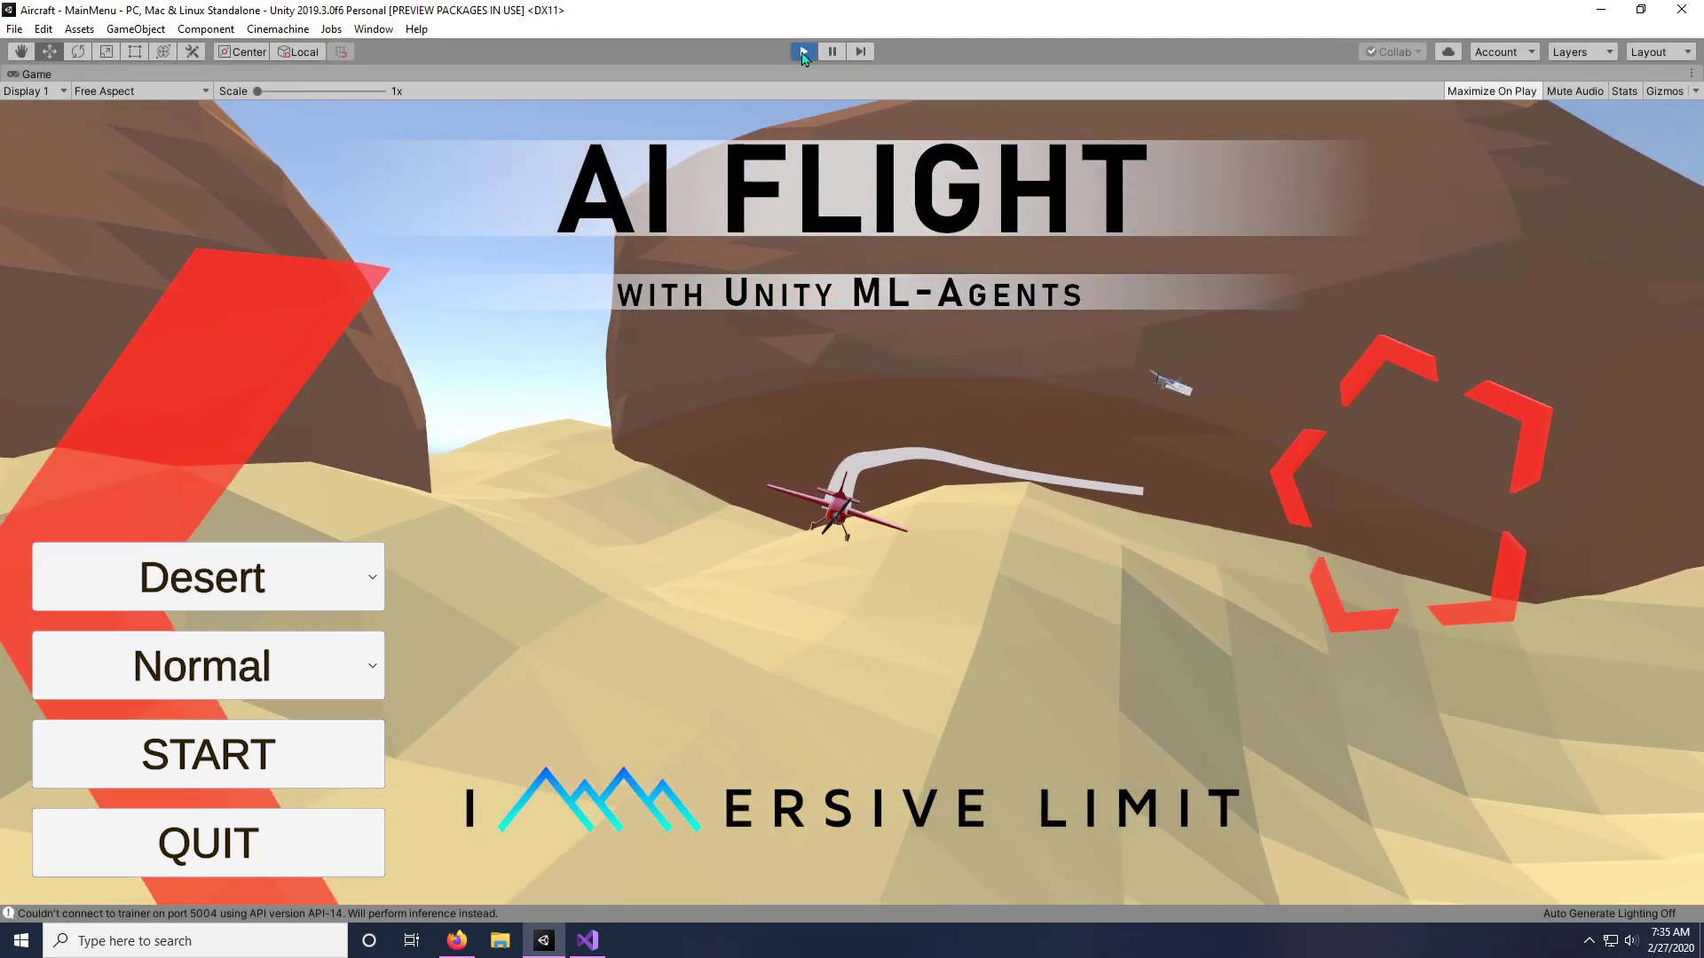
pyautogui.click(803, 51)
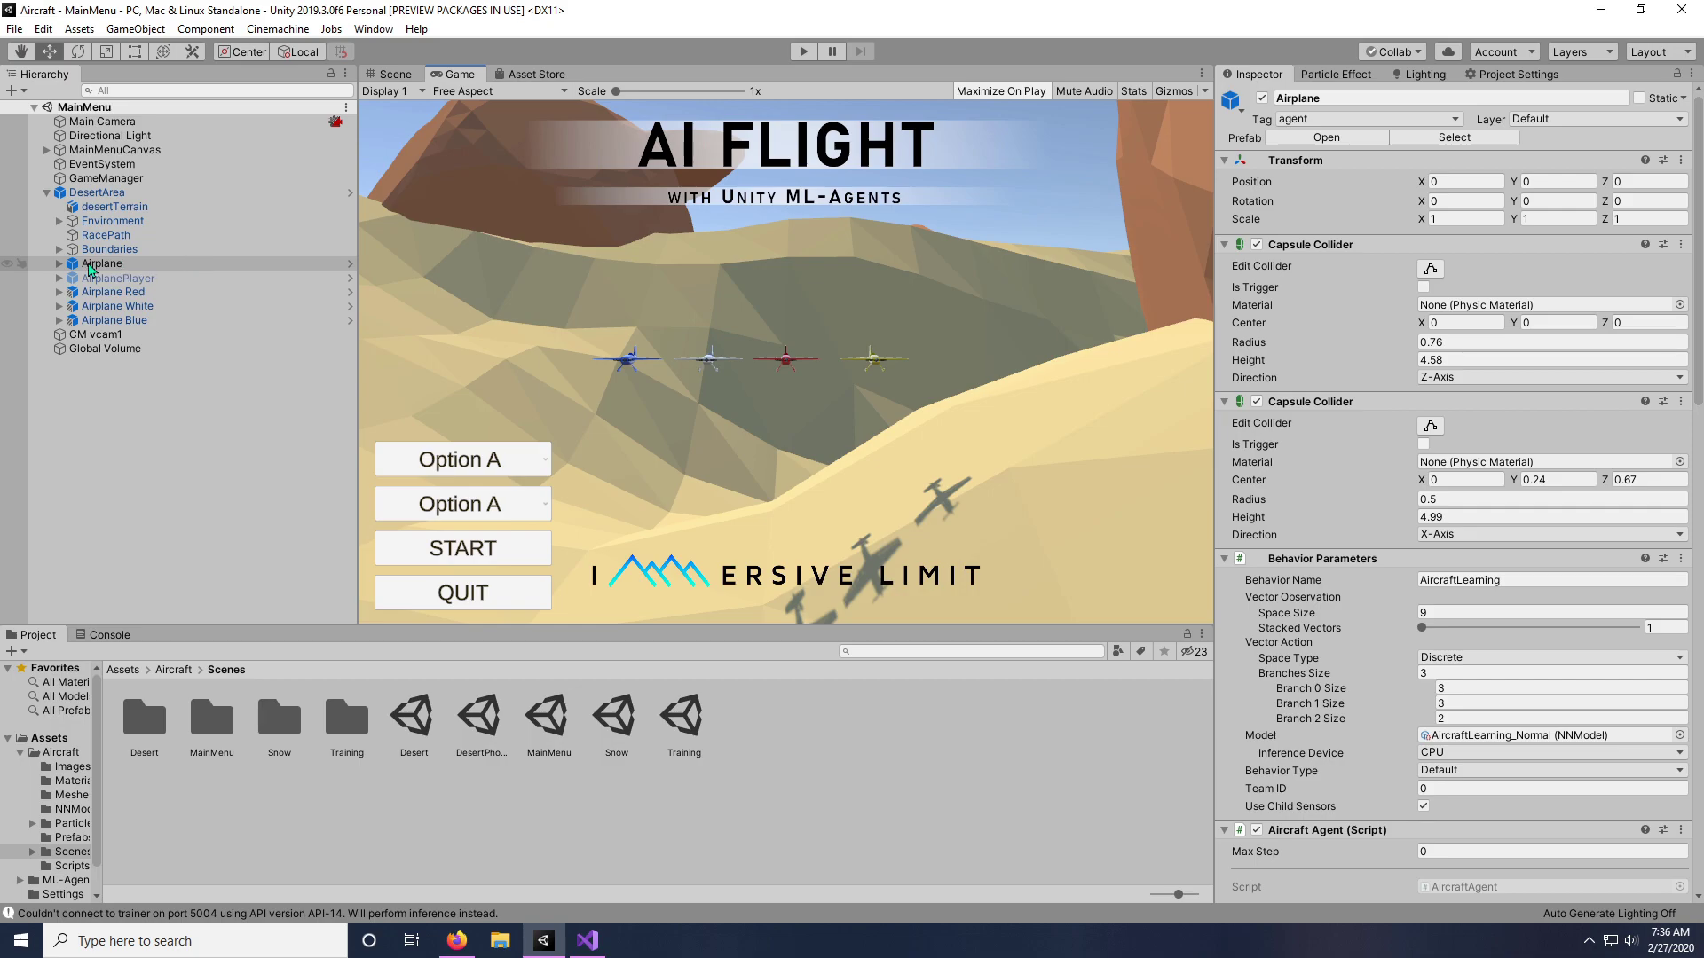
# - Open the AirplaneLearning prefab and inspect its RayPerception Center, Up and Down sensors
pyautogui.click(350, 262)
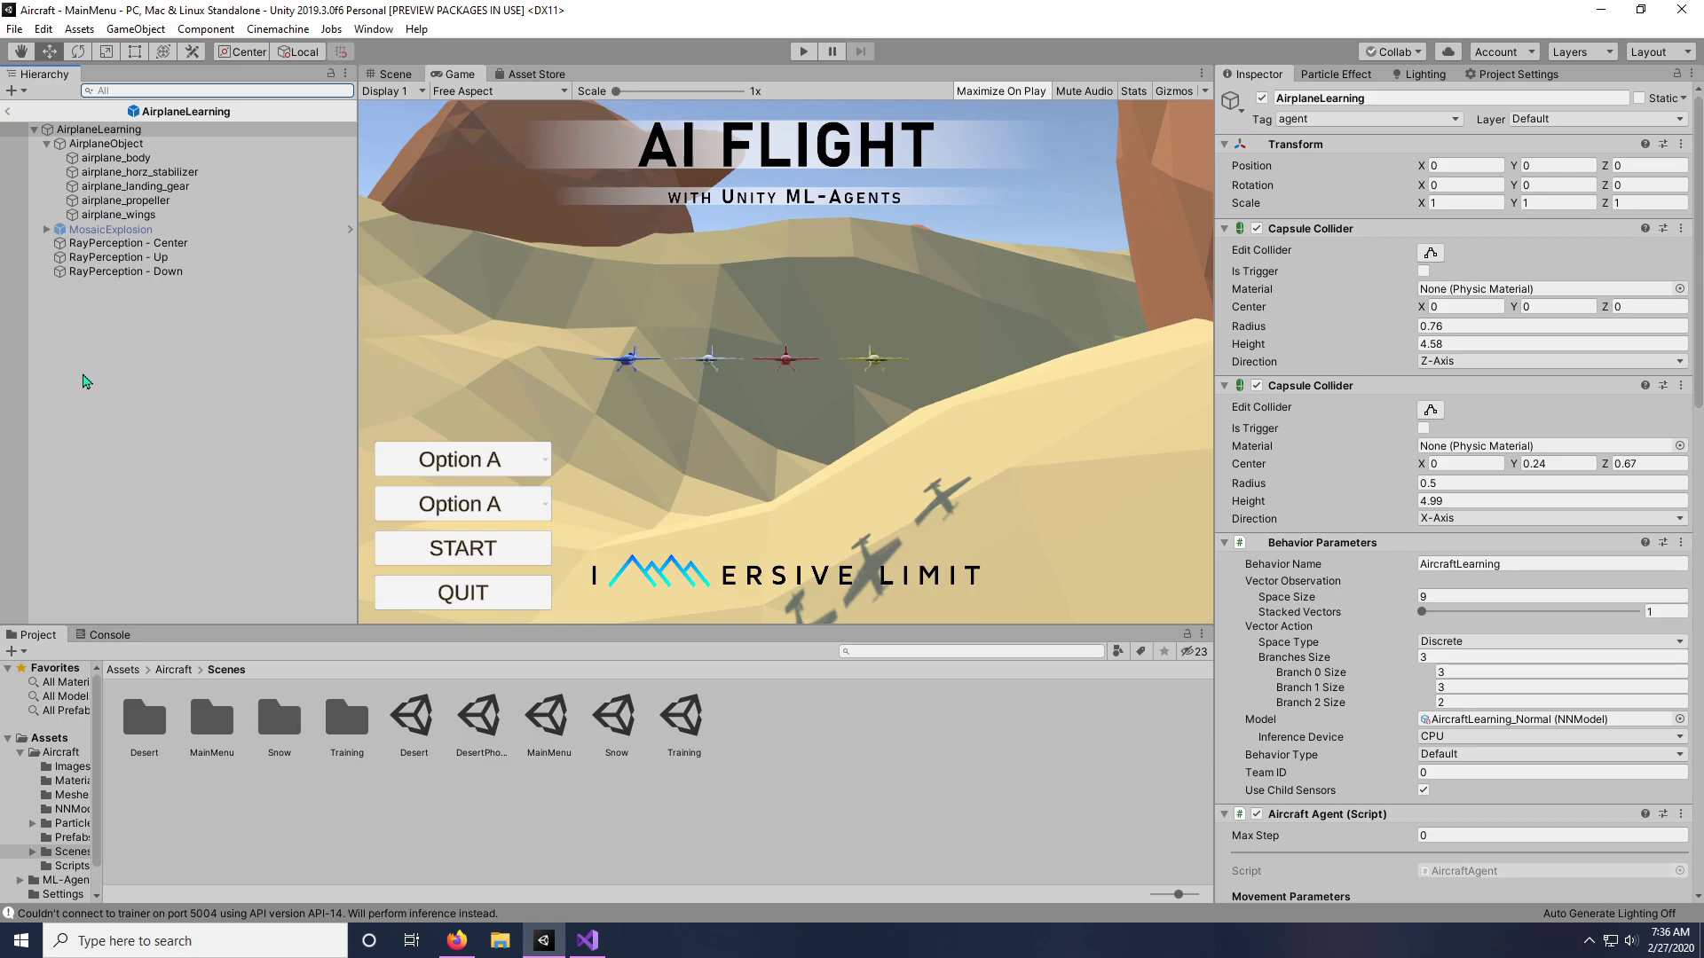
pyautogui.click(105, 244)
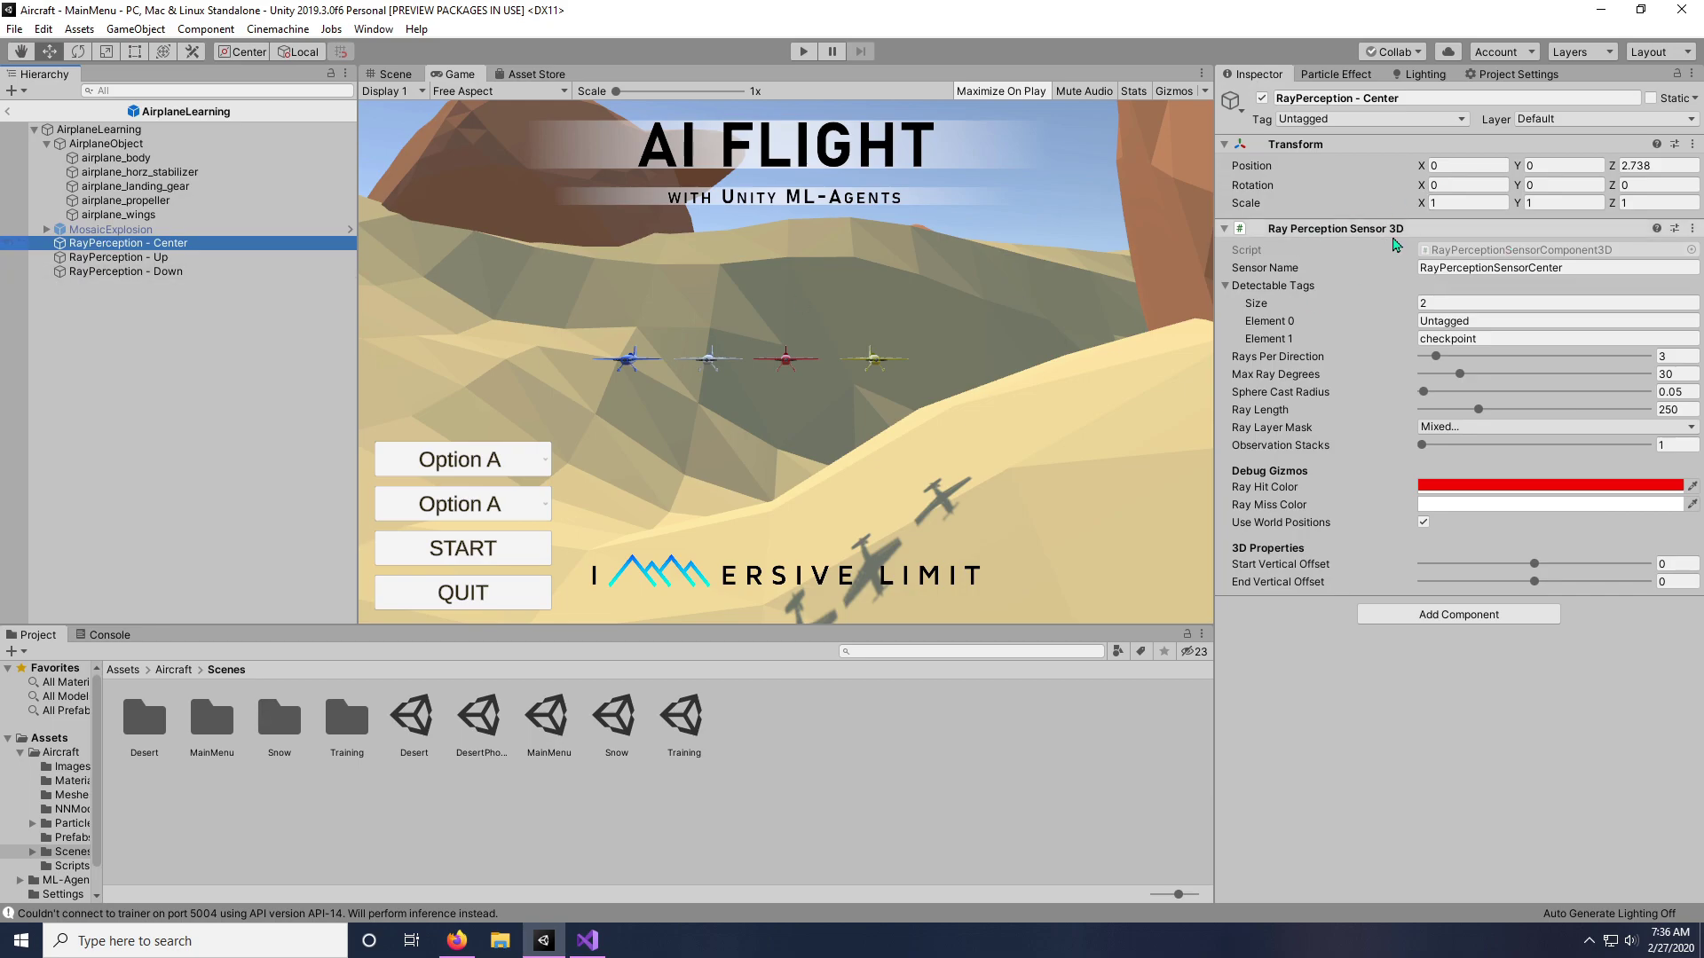
pyautogui.click(118, 259)
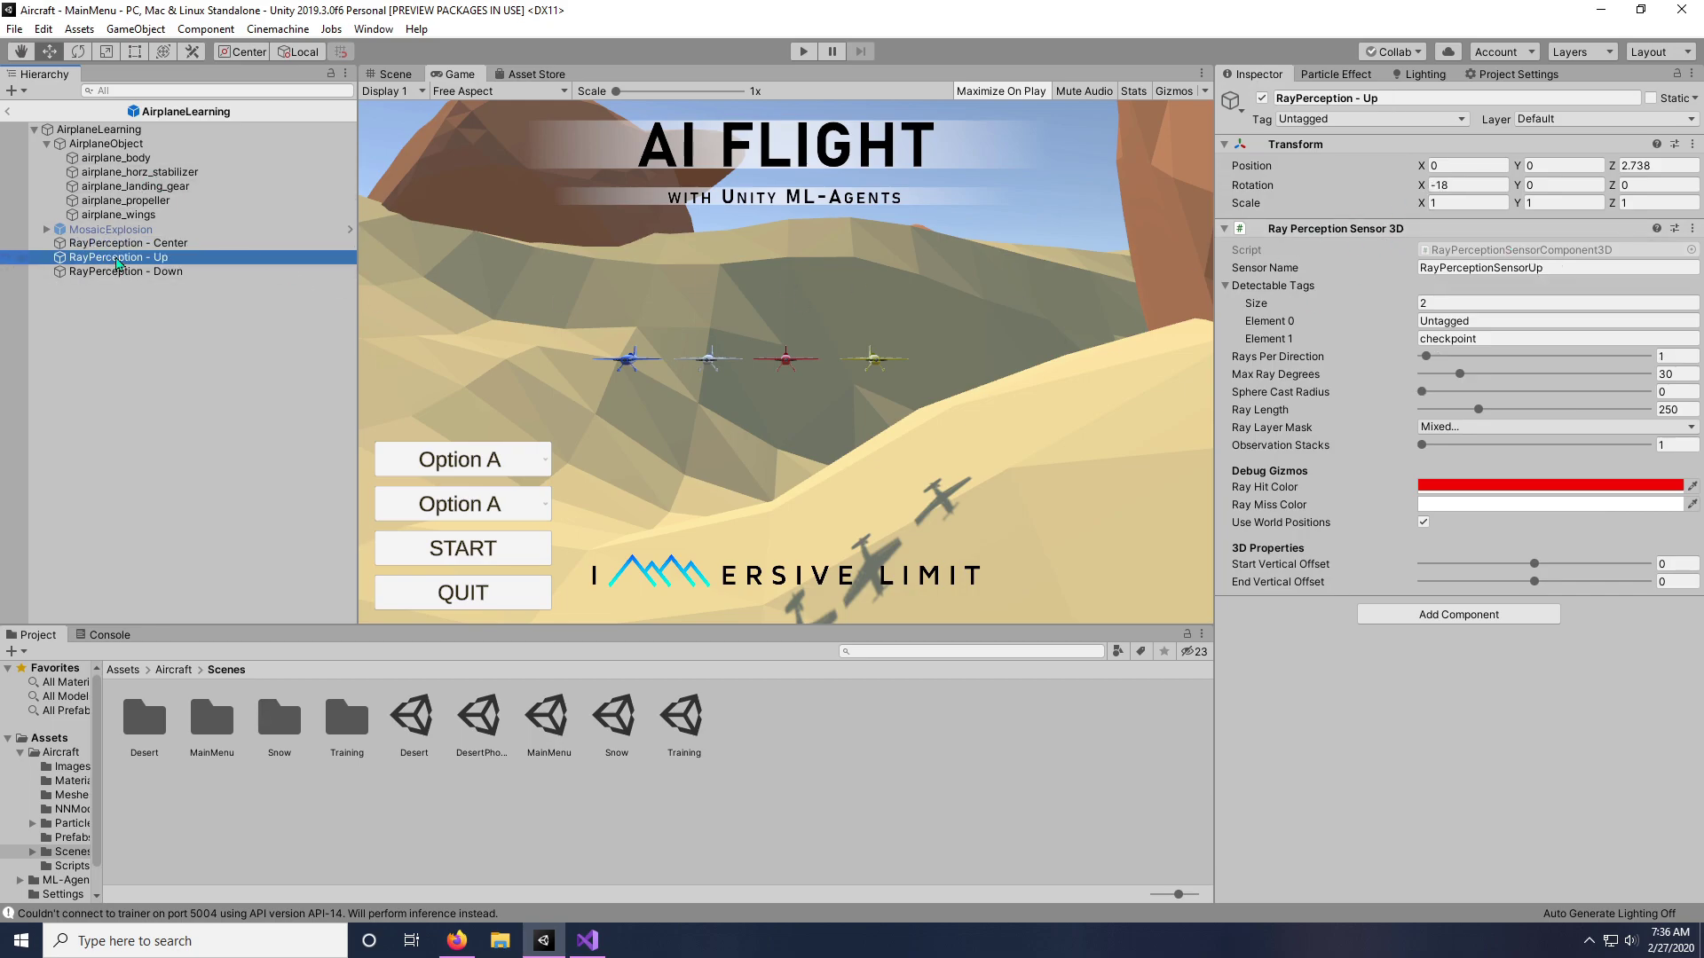
pyautogui.click(119, 271)
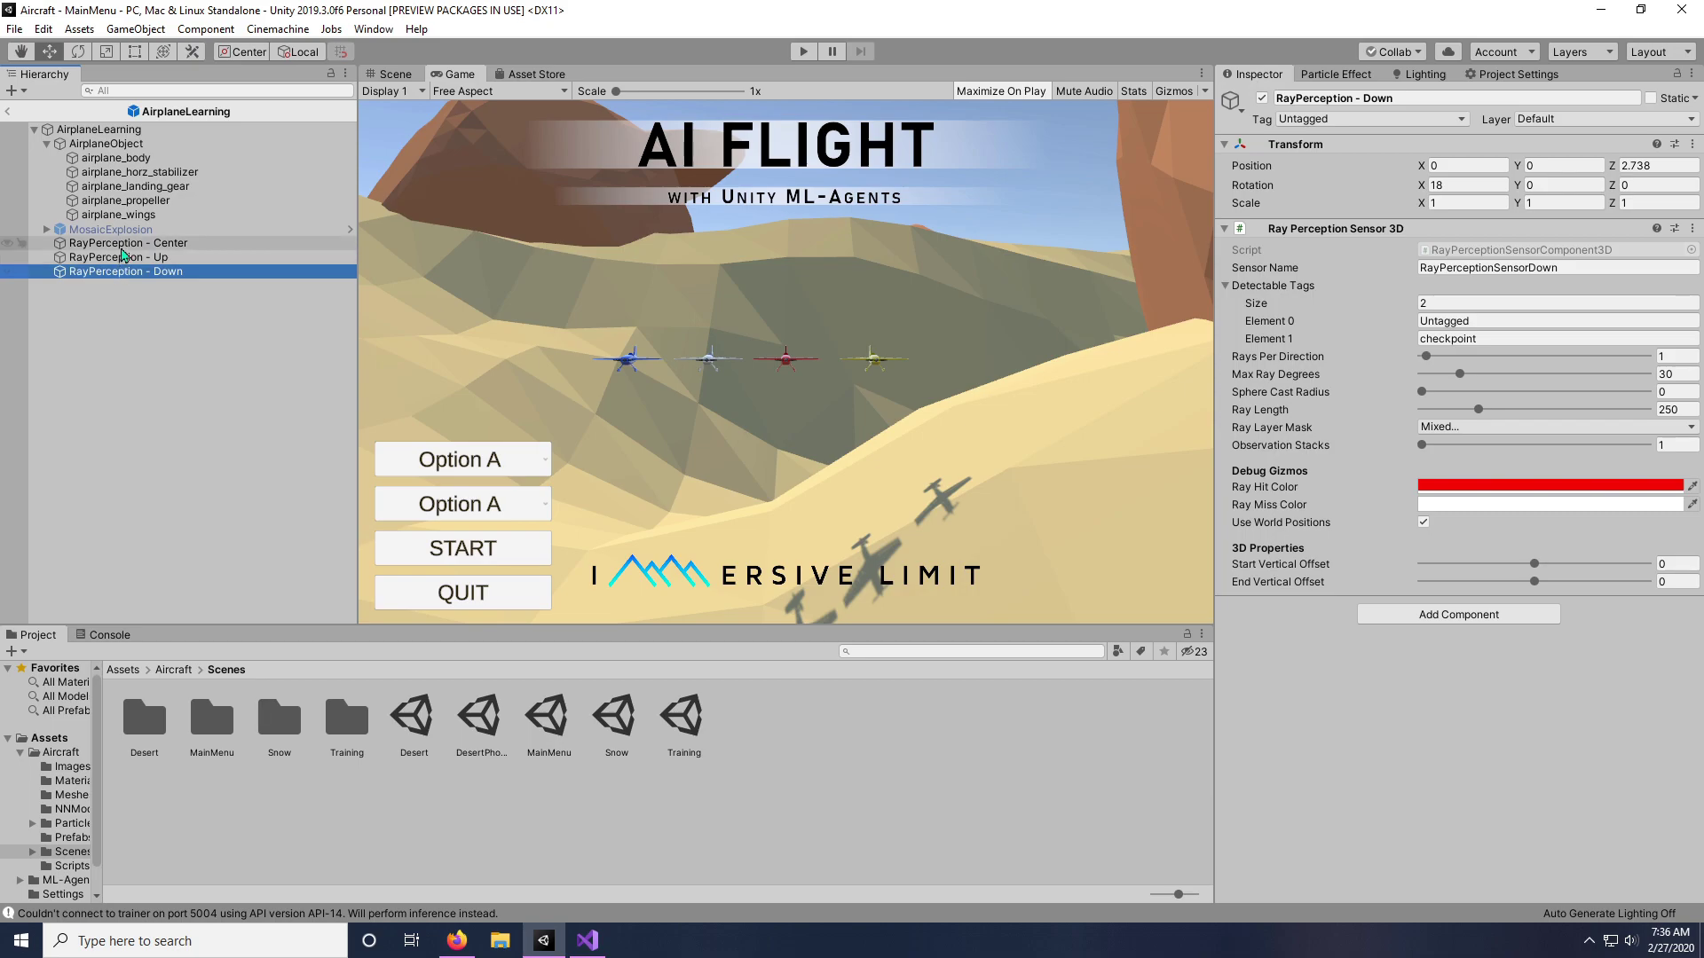
pyautogui.click(123, 244)
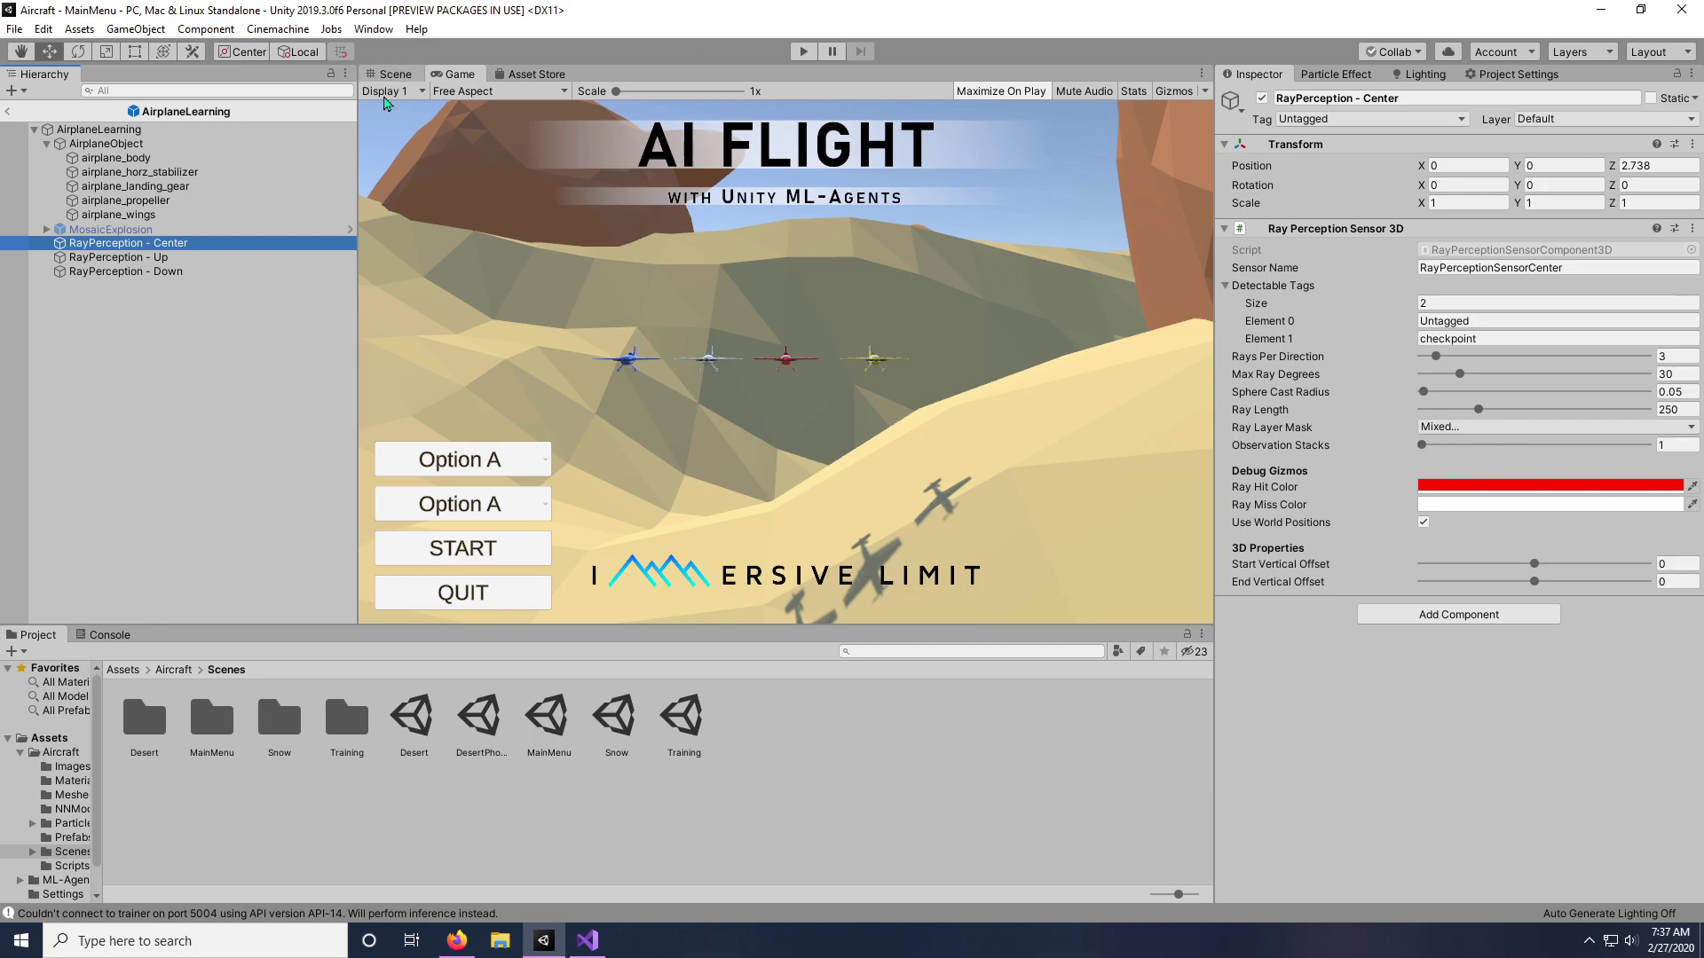
# - Enter Play mode and show the running MainMenu scene in the Scene view, outside prefab mode
pyautogui.click(805, 52)
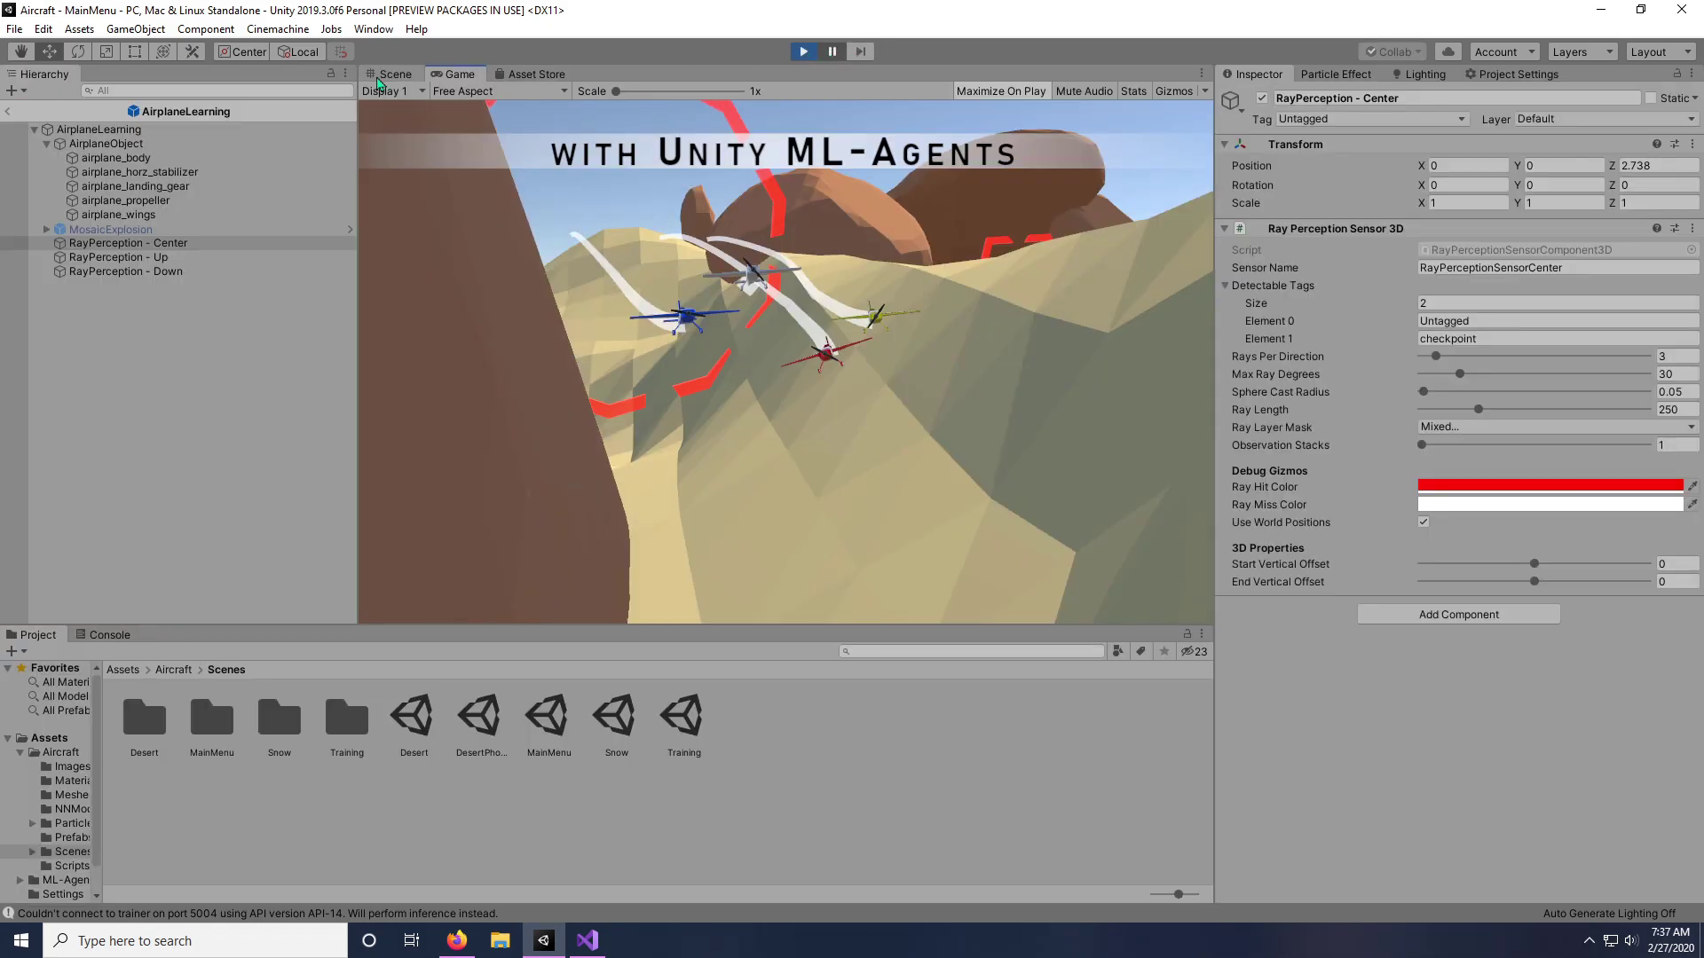
pyautogui.click(395, 74)
pyautogui.click(394, 113)
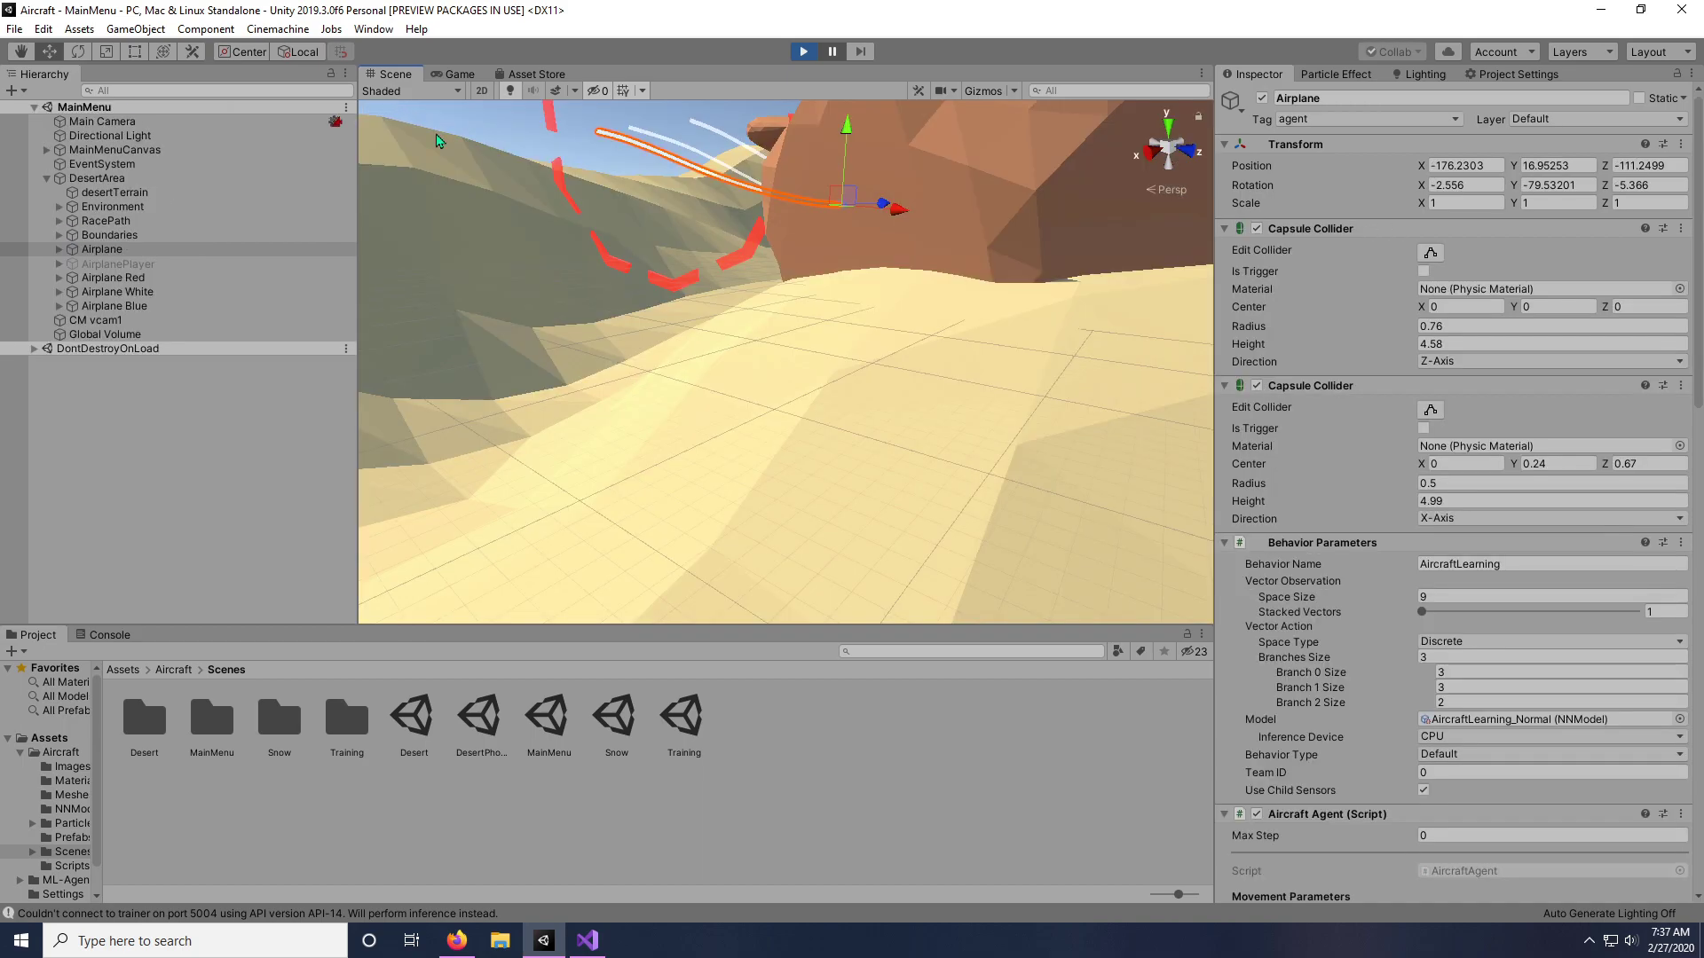
# - Orbit over the rocks and rings, frame the flying Airplane, then un-maximize the Game view
pyautogui.keyDown('alt'); pyautogui.moveTo(805, 247); pyautogui.dragTo(618, 303); pyautogui.keyUp('alt')
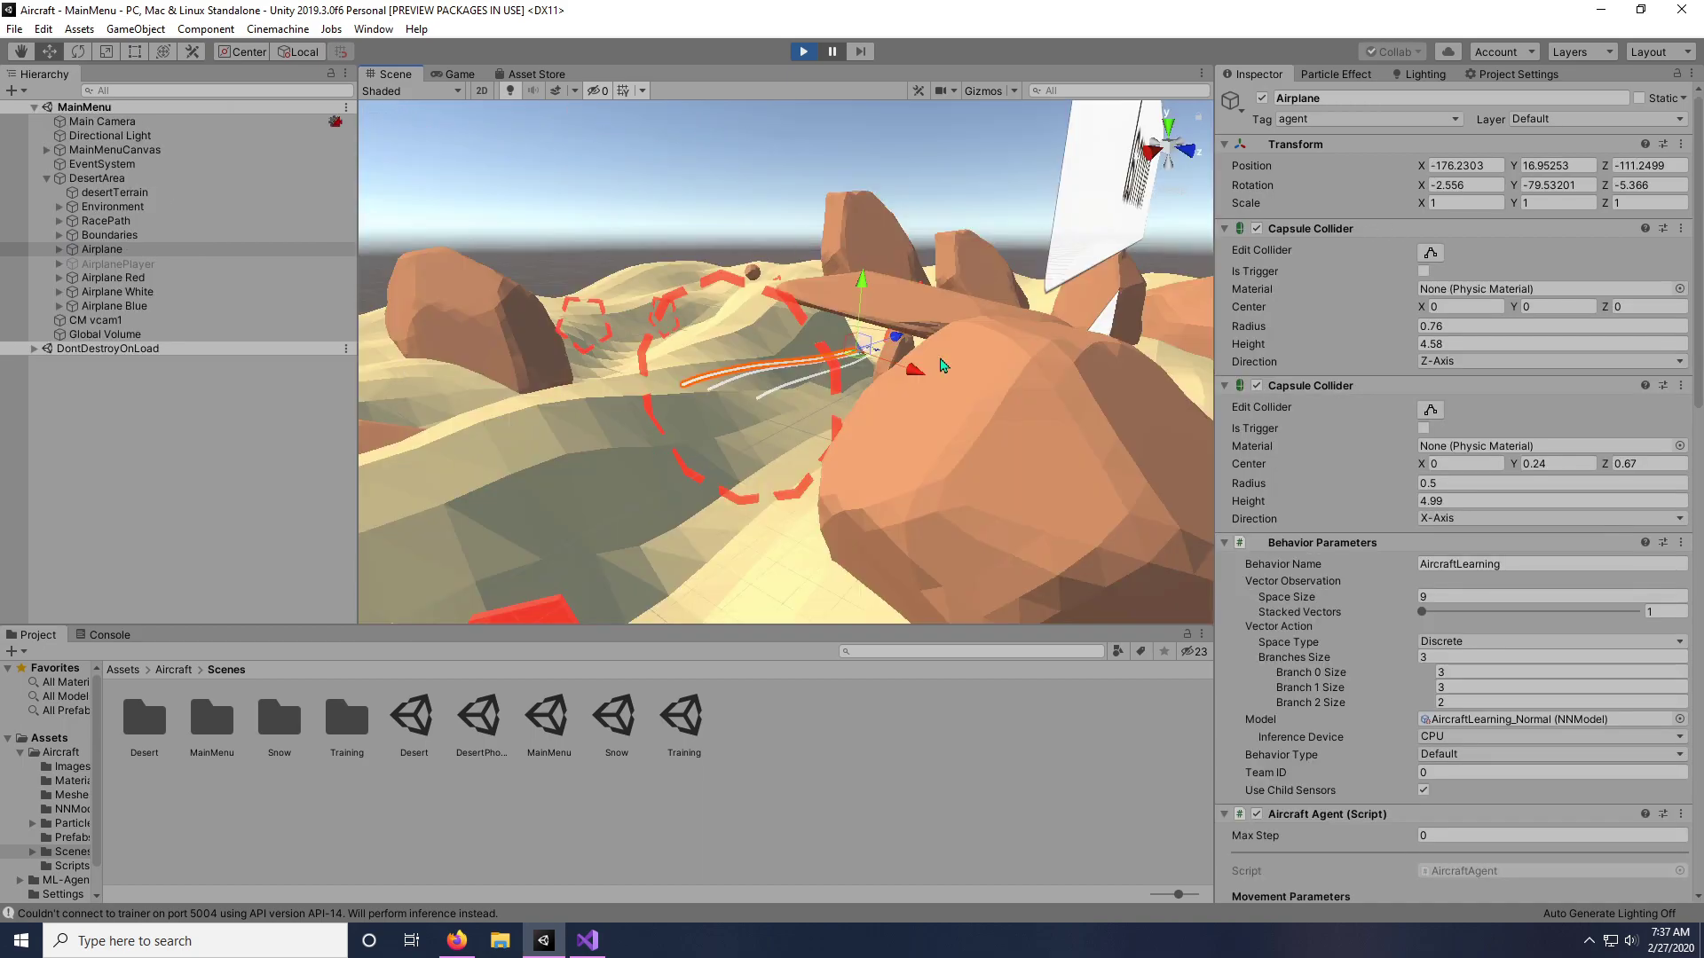
pyautogui.keyDown('alt'); pyautogui.moveTo(942, 366); pyautogui.dragTo(601, 381); pyautogui.keyUp('alt')
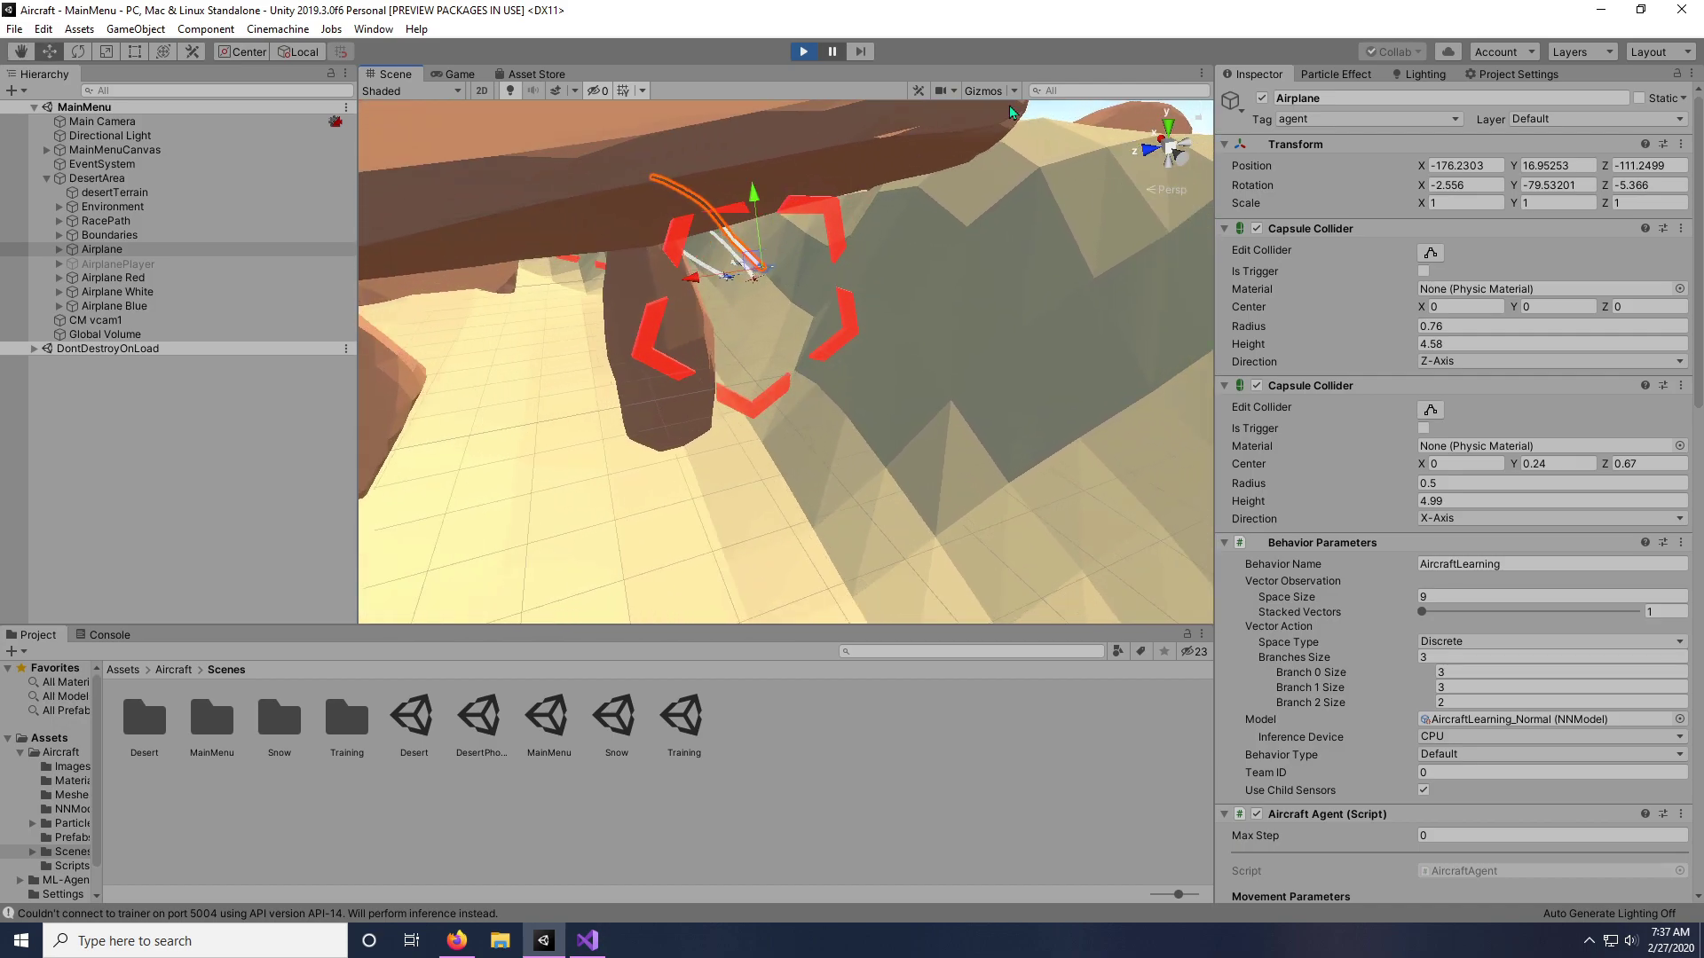
pyautogui.press('f')
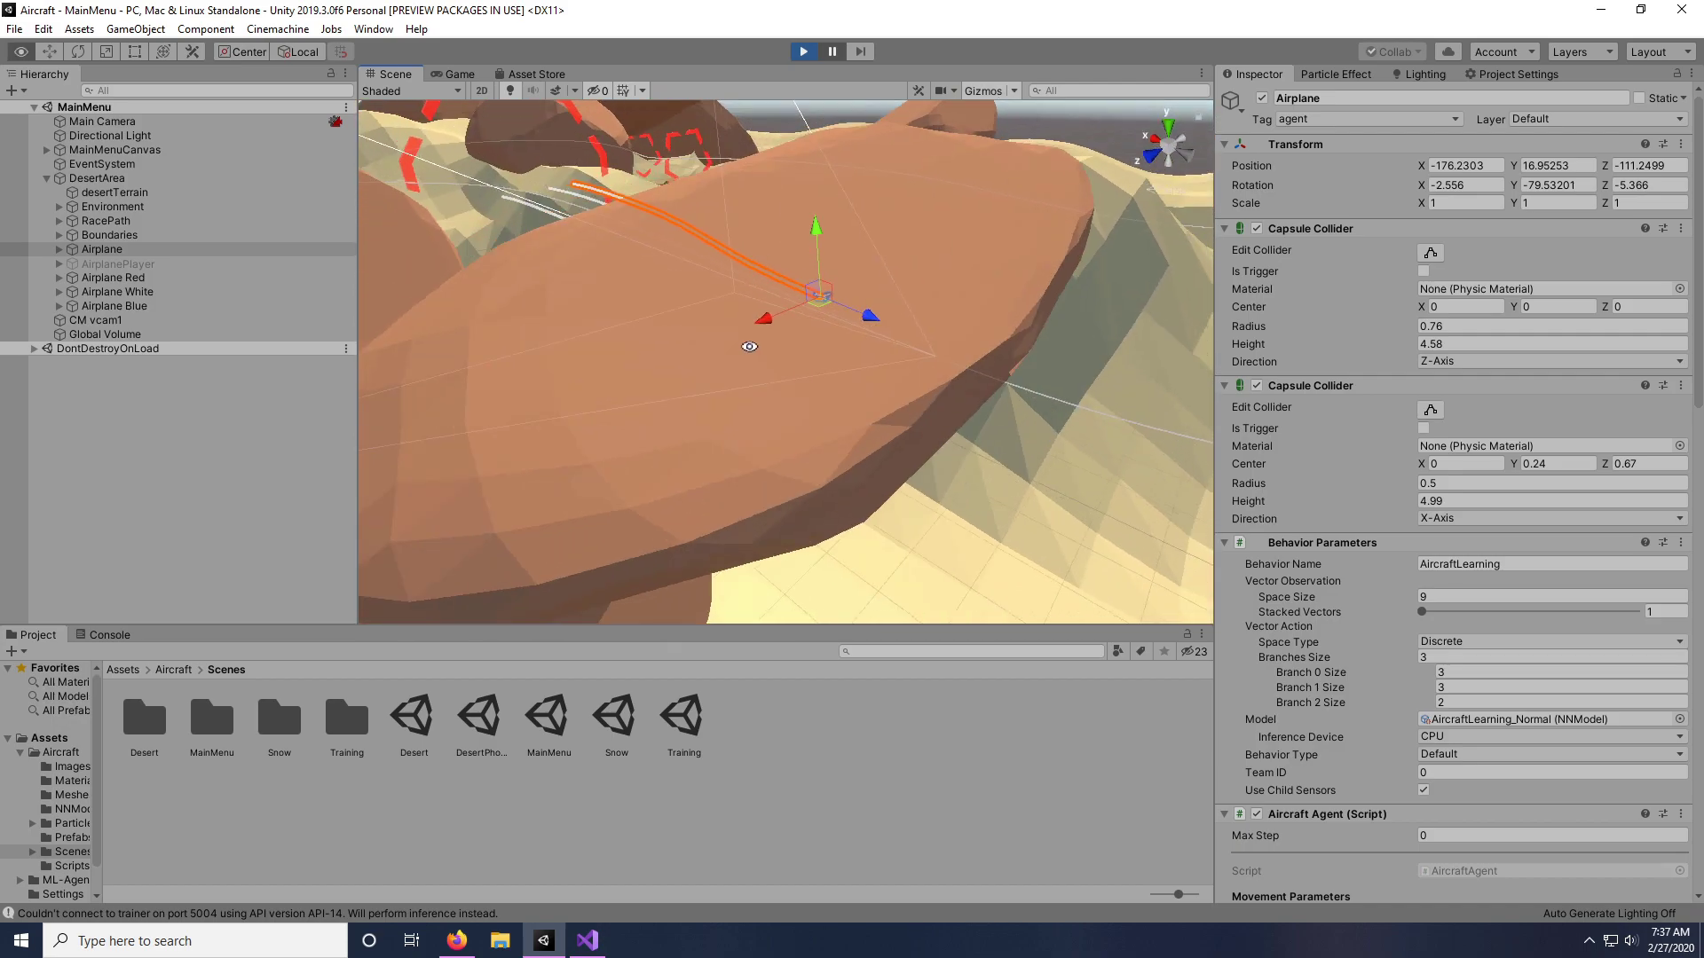
pyautogui.keyDown('alt'); pyautogui.moveTo(748, 346); pyautogui.dragTo(657, 328); pyautogui.keyUp('alt')
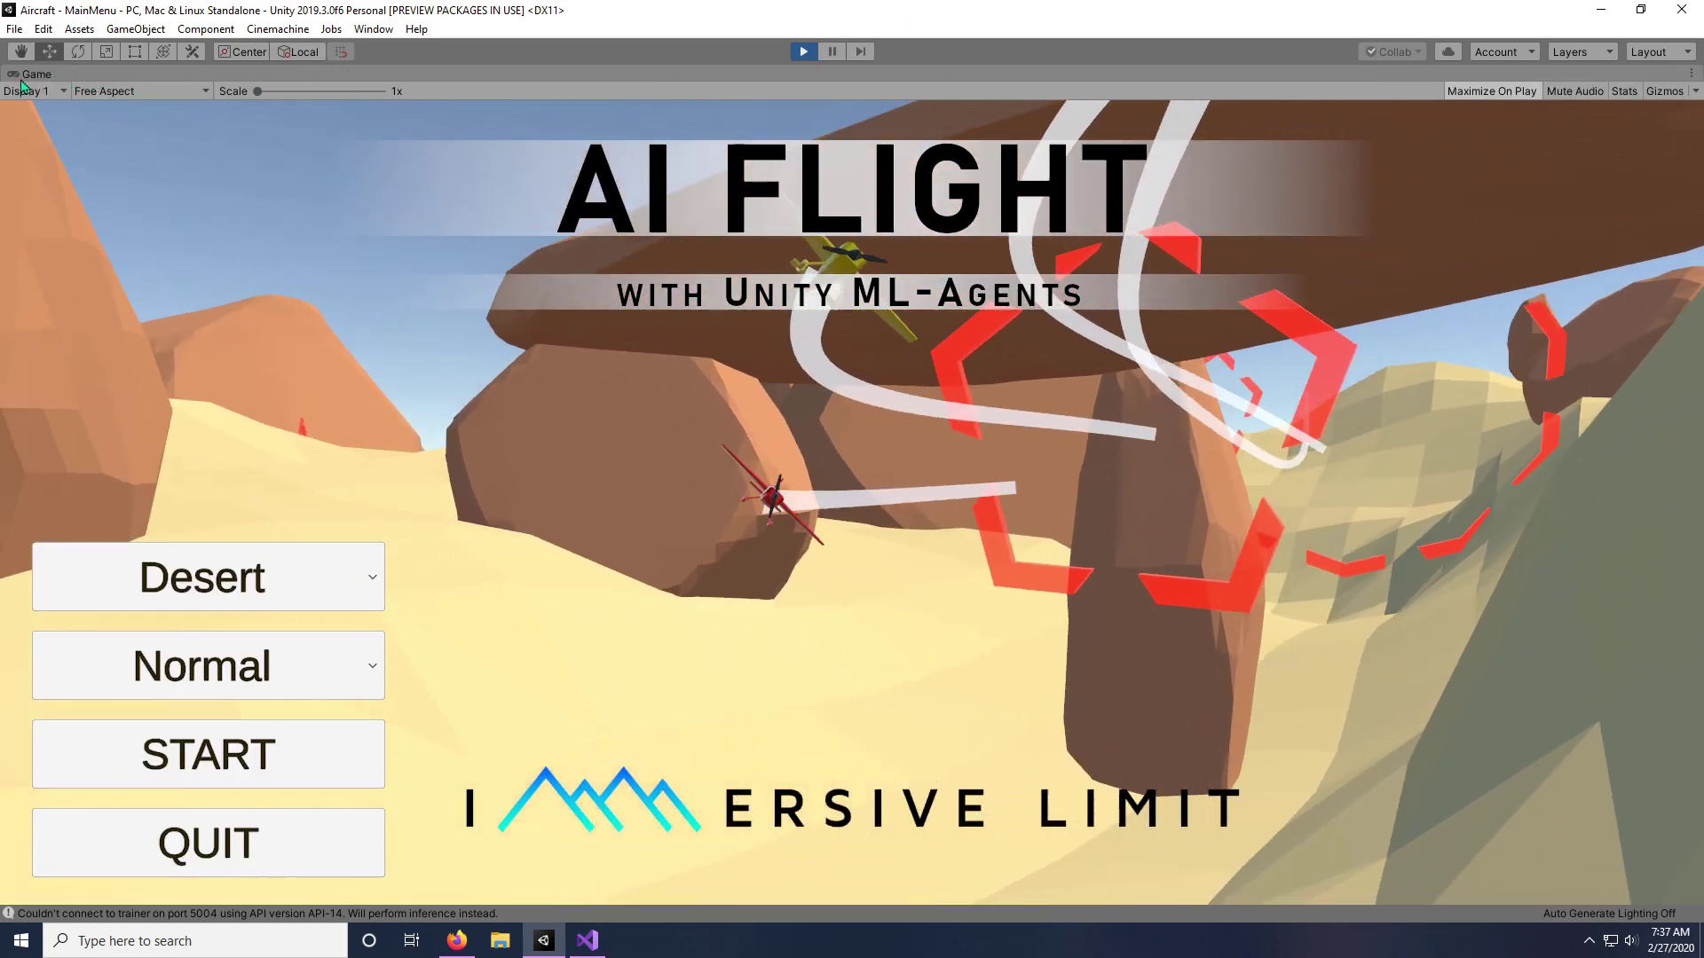
pyautogui.rightClick(23, 75)
# - Restore the editor layout, switch between Scene and Game views, and enable Maximize On Play
pyautogui.click(97, 131)
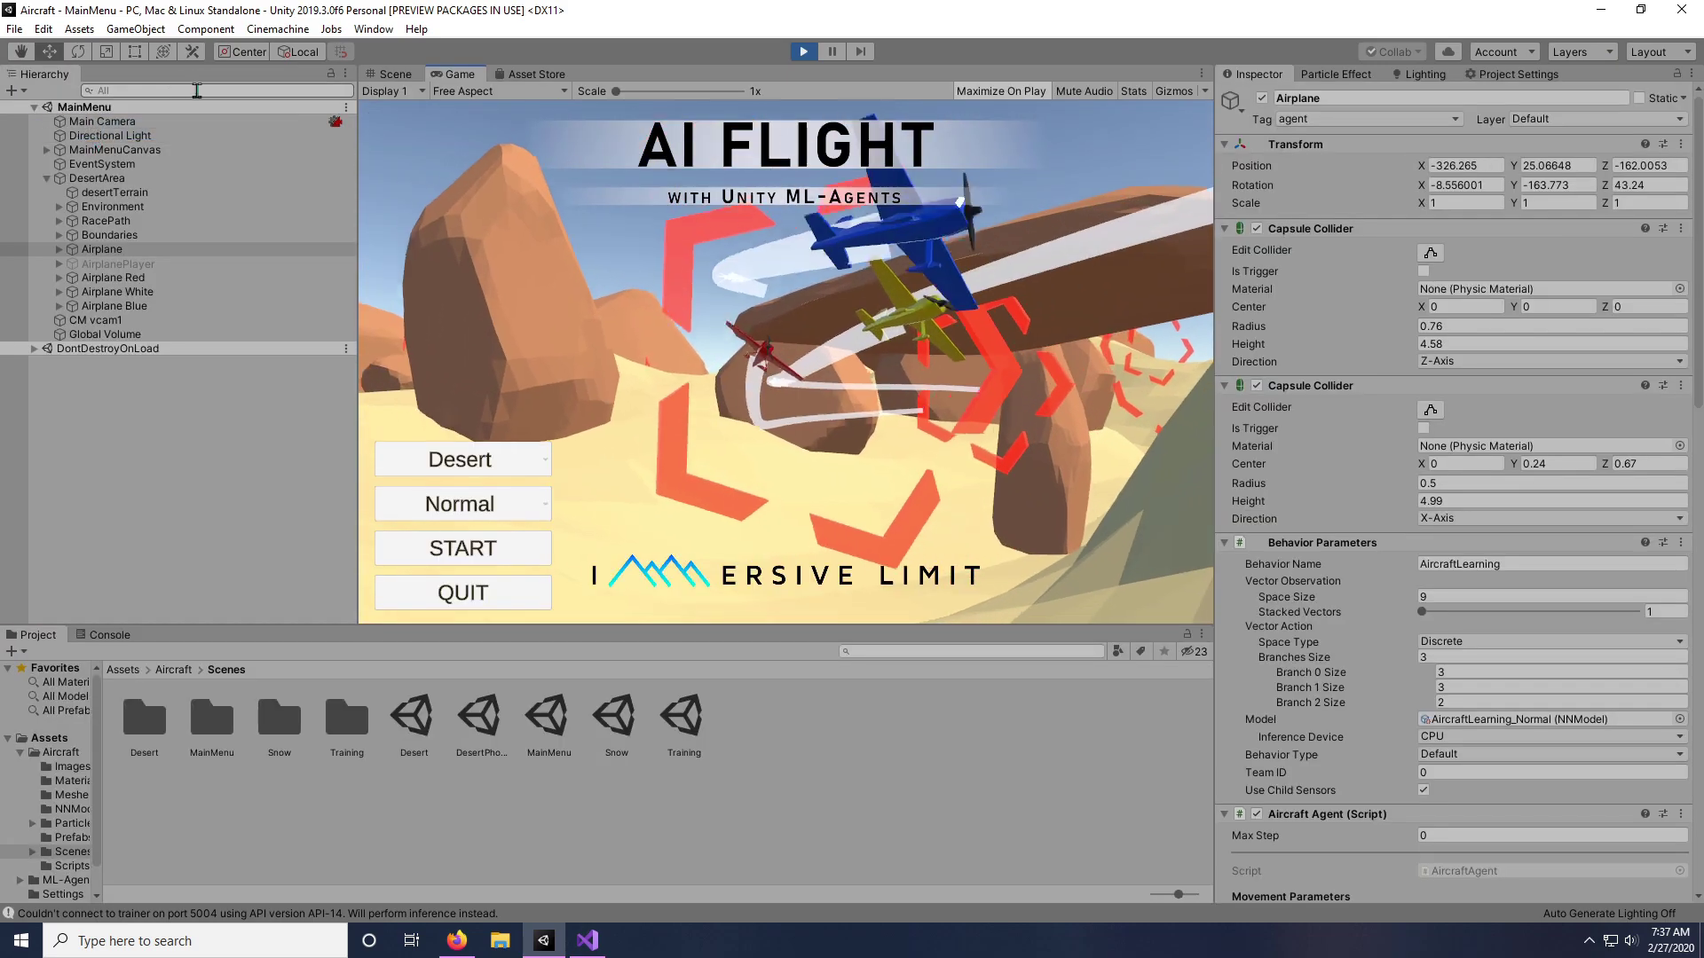
pyautogui.click(396, 73)
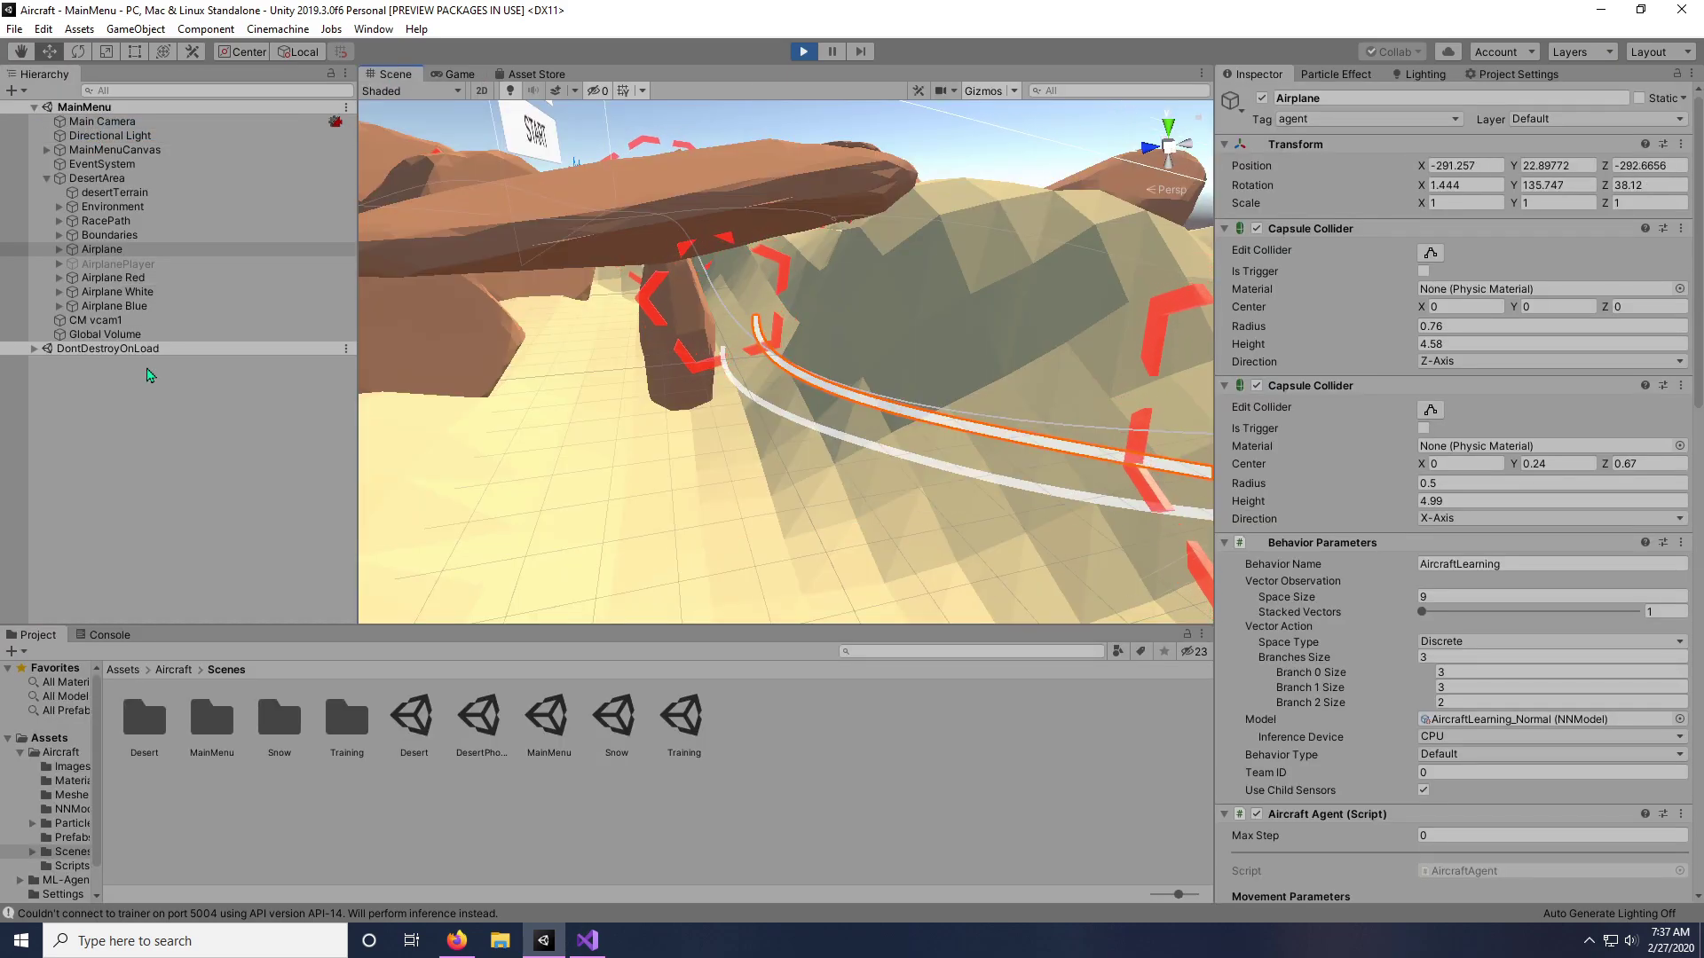
pyautogui.scroll(-10, 942, 266)
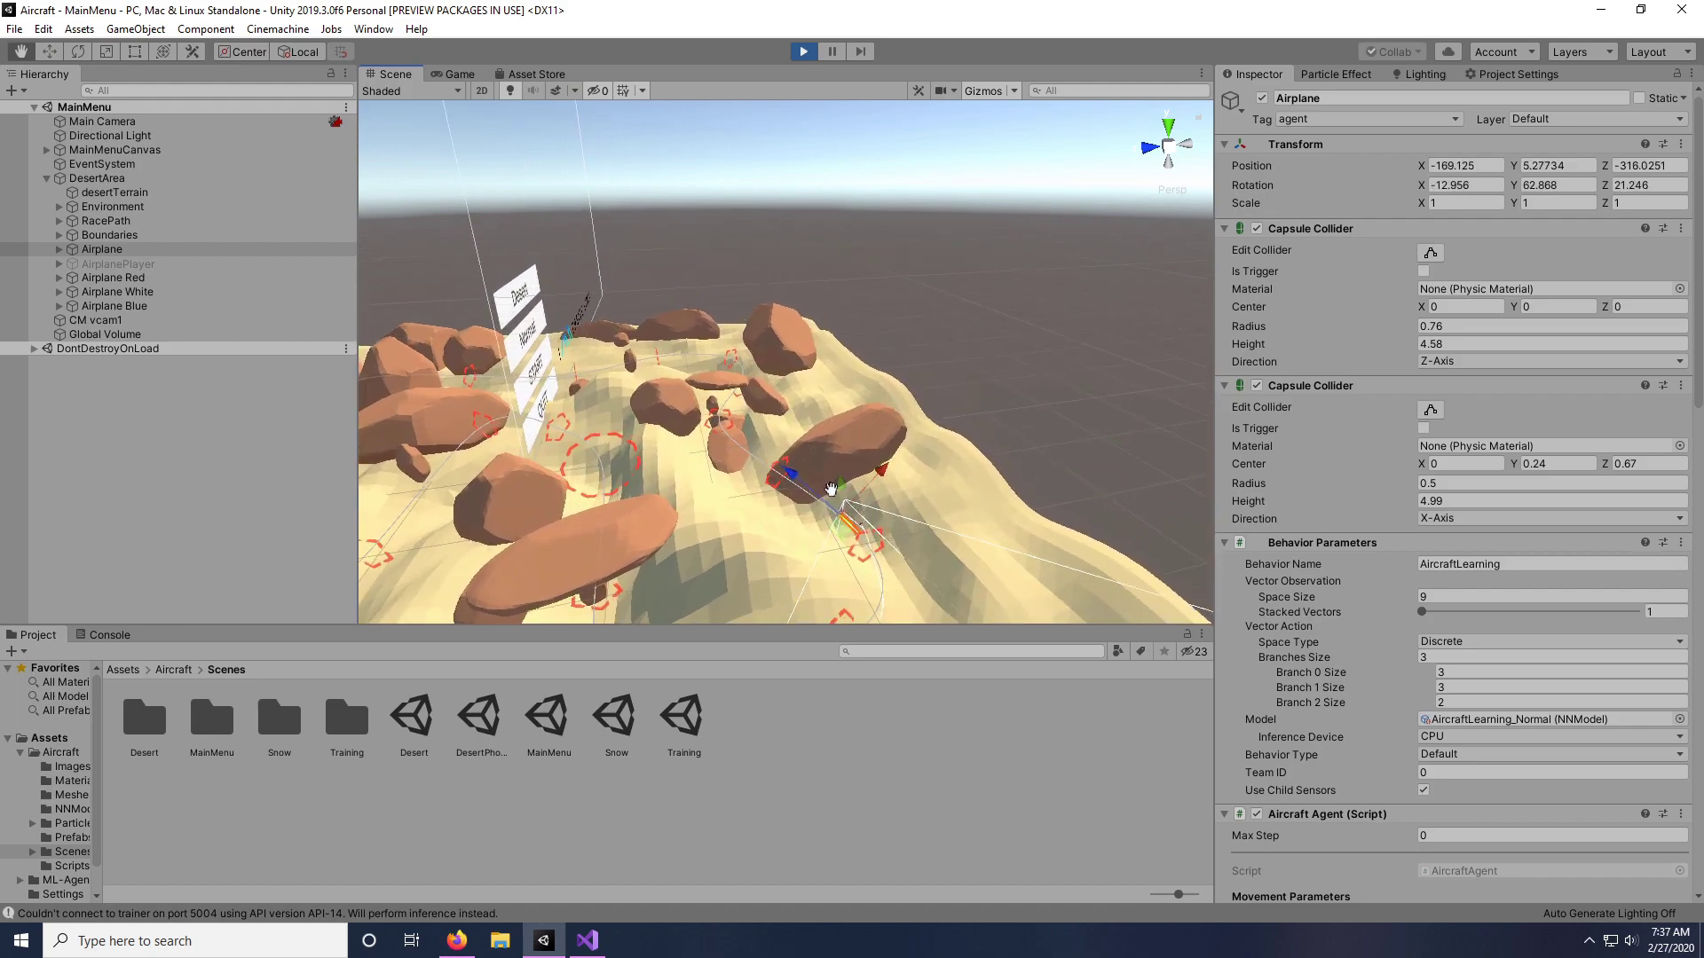
pyautogui.scroll(3, 832, 489)
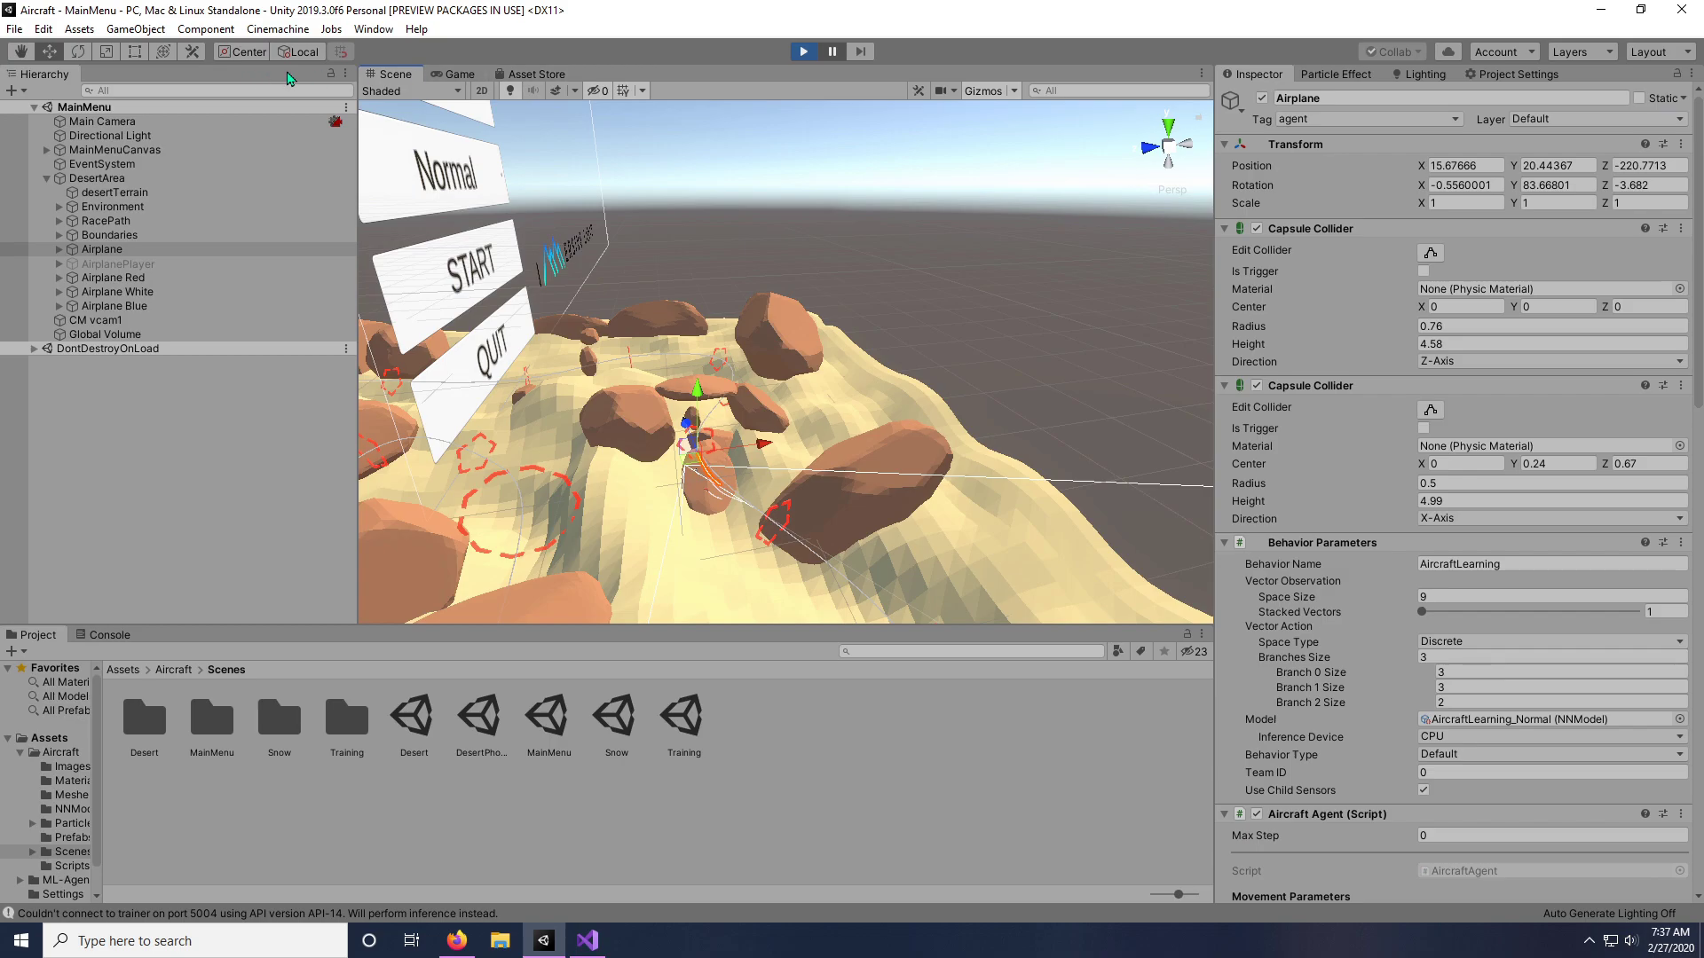
pyautogui.click(460, 74)
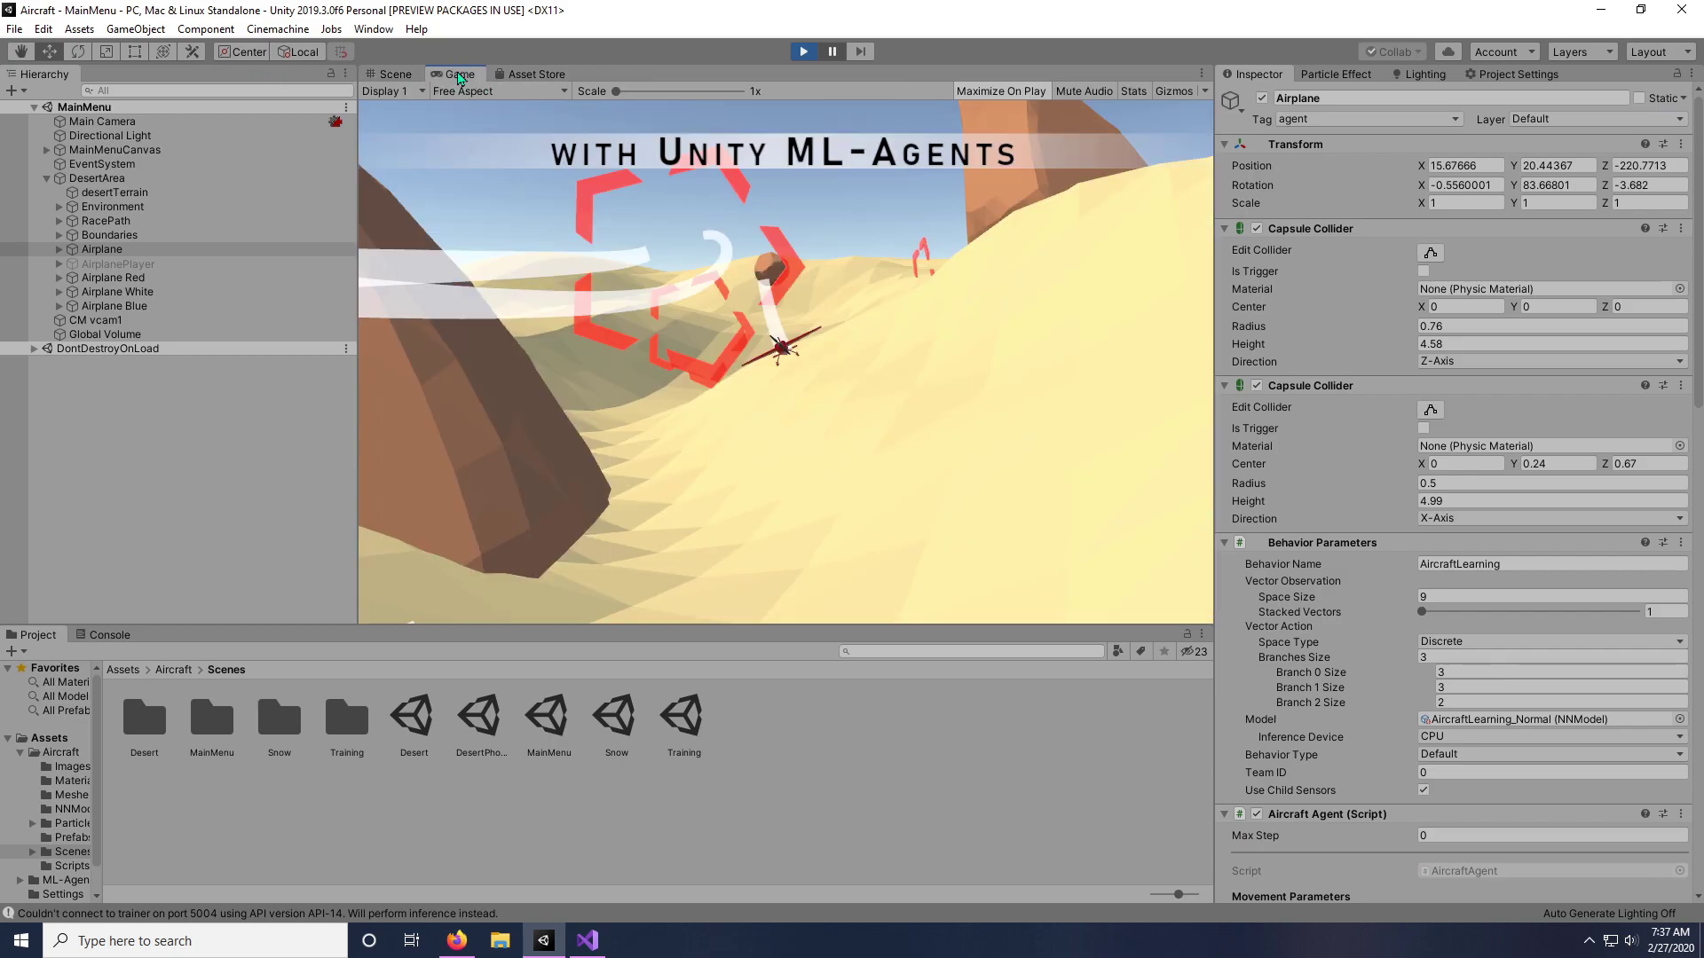
pyautogui.click(1014, 92)
pyautogui.click(393, 75)
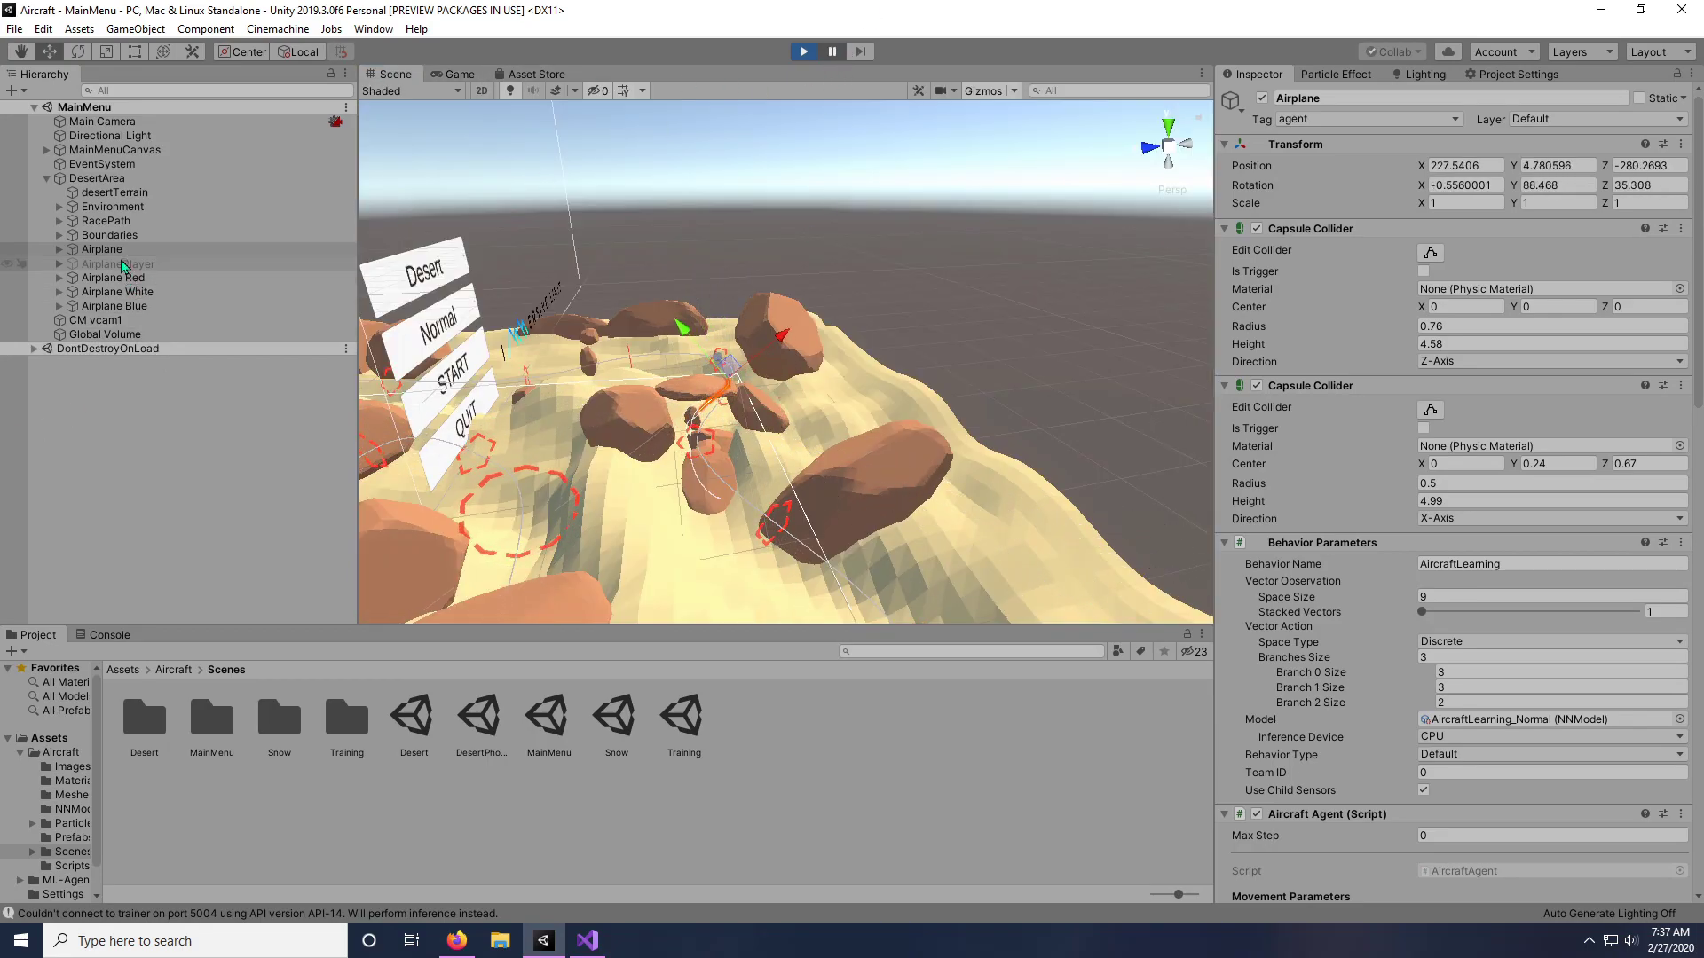
# - Select the Airplane, resume play, orbit near the plane and menu boards, then stop the game
pyautogui.click(348, 250)
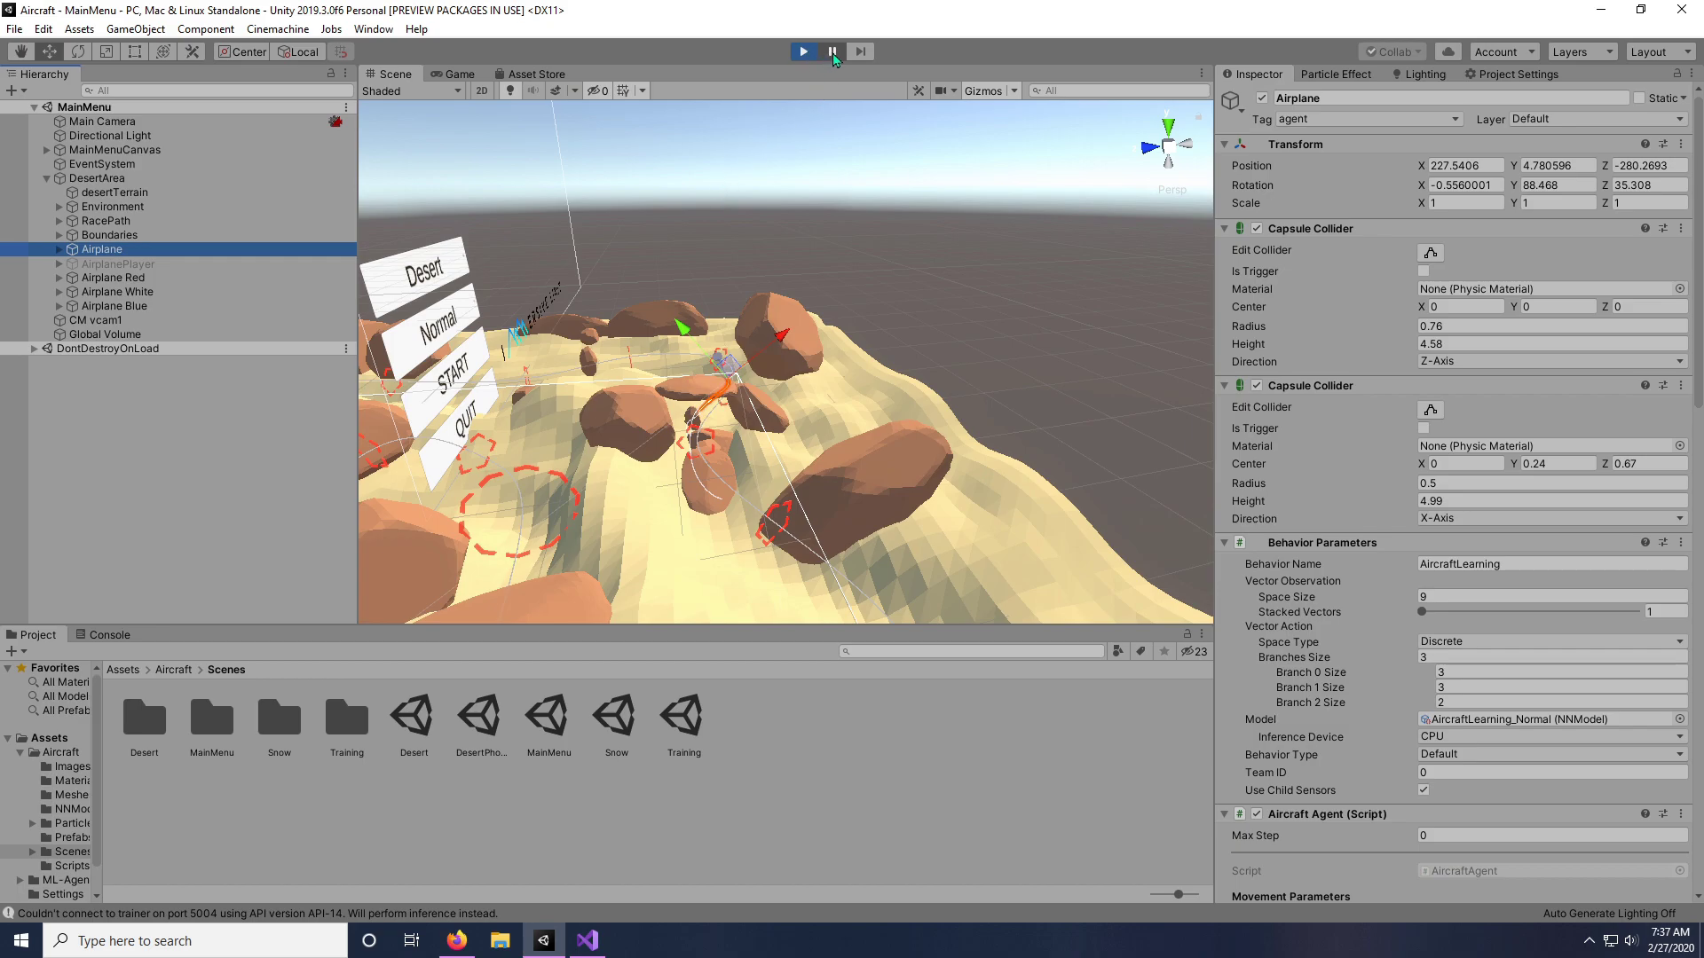
pyautogui.click(832, 53)
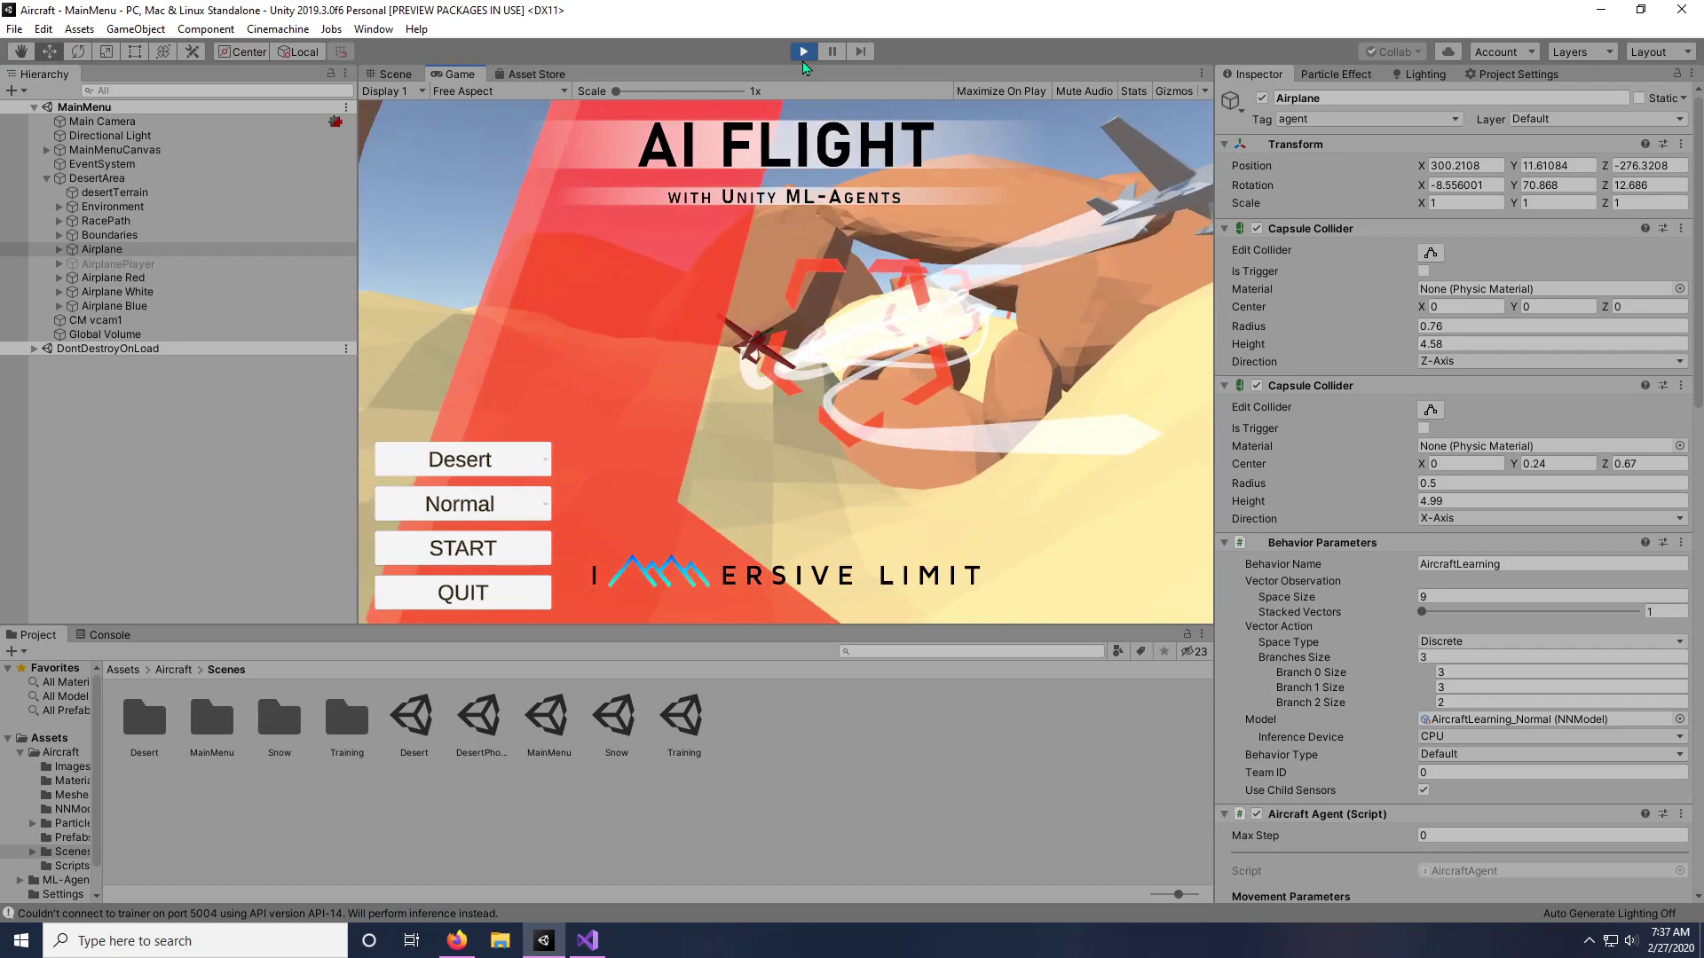
pyautogui.click(396, 74)
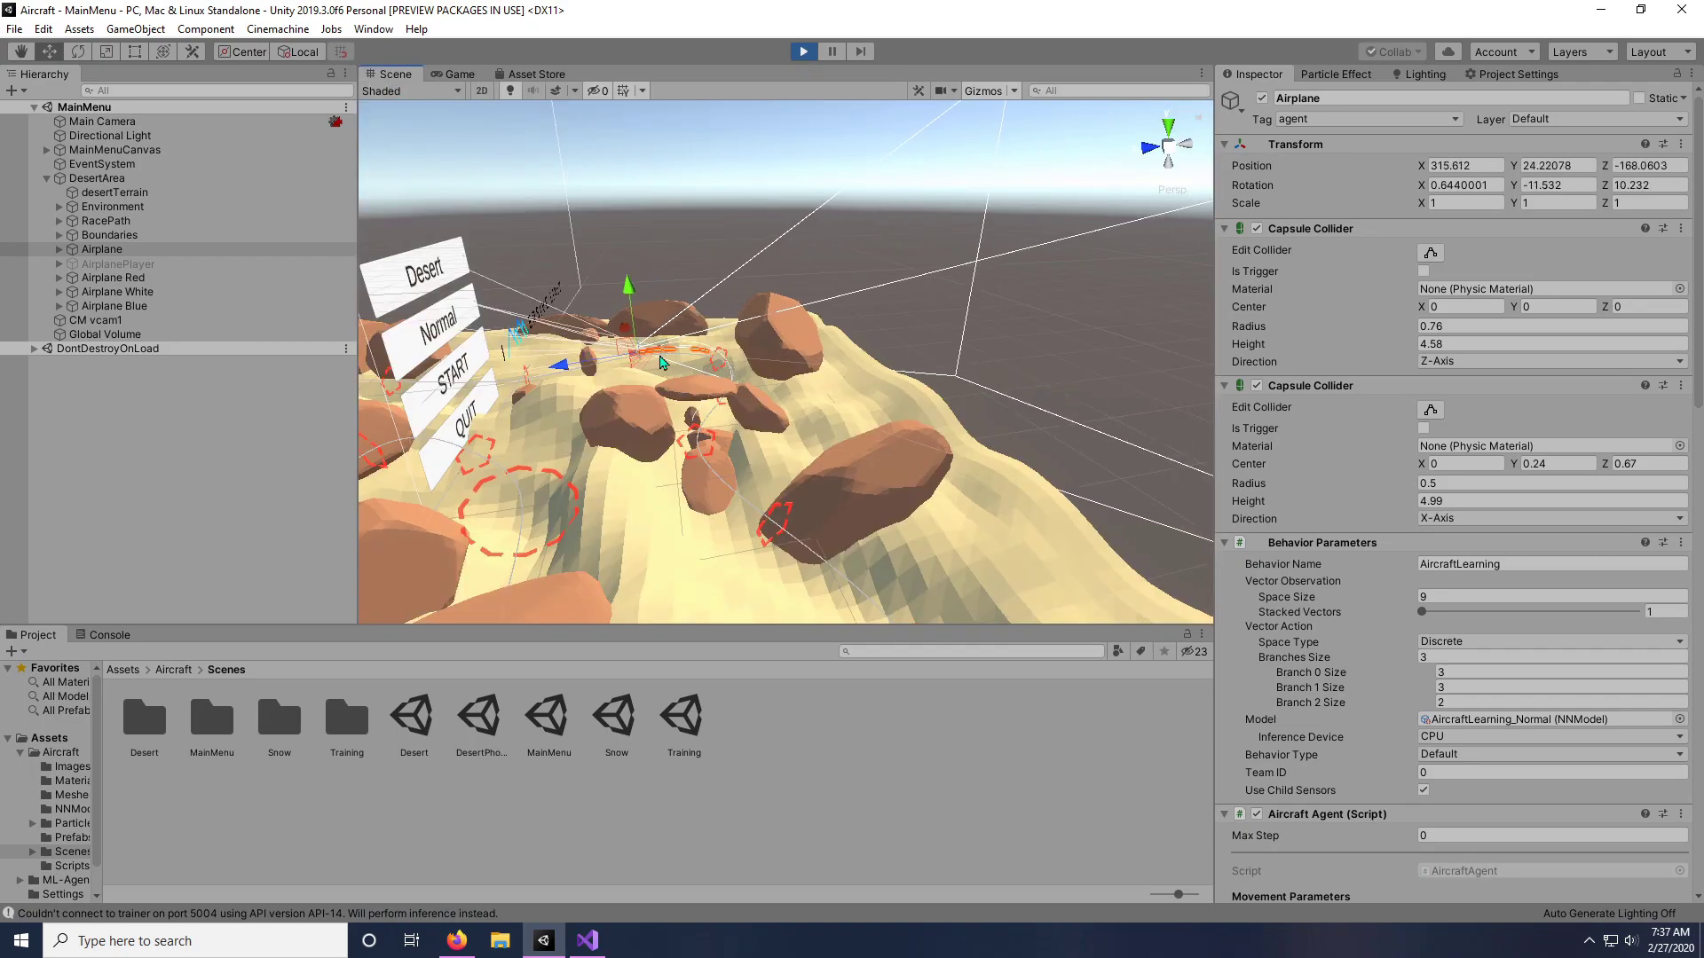
pyautogui.moveTo(1042, 390); pyautogui.dragTo(658, 486, button='middle')
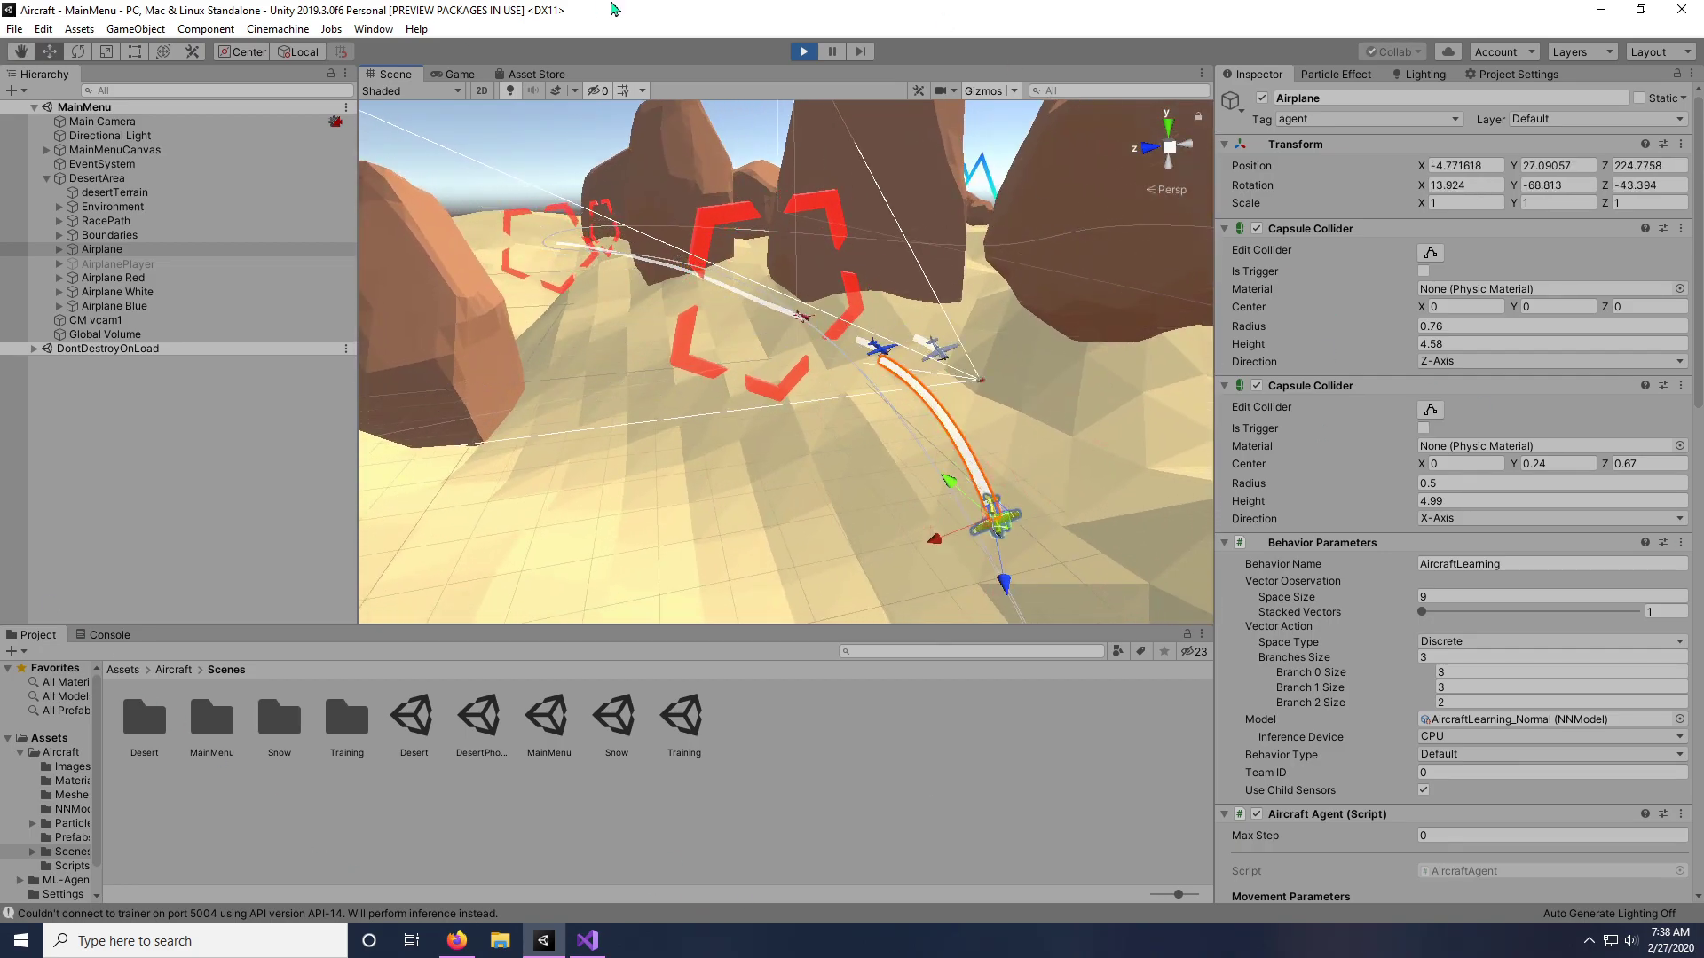
pyautogui.click(804, 51)
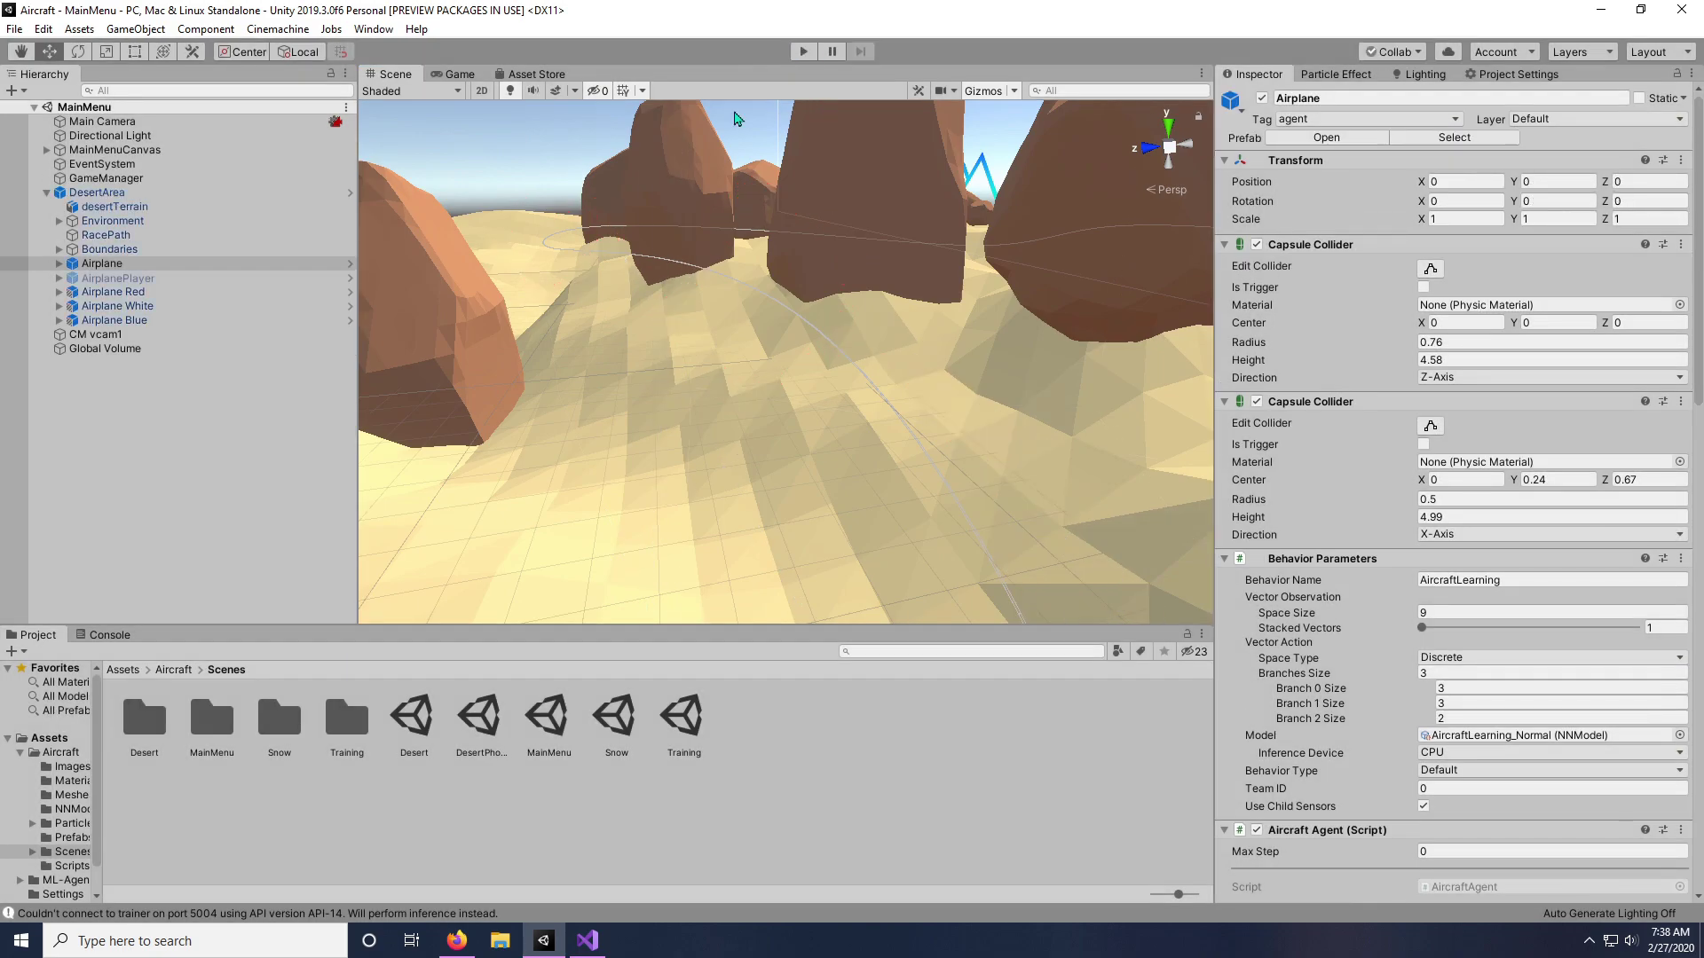
pyautogui.click(348, 264)
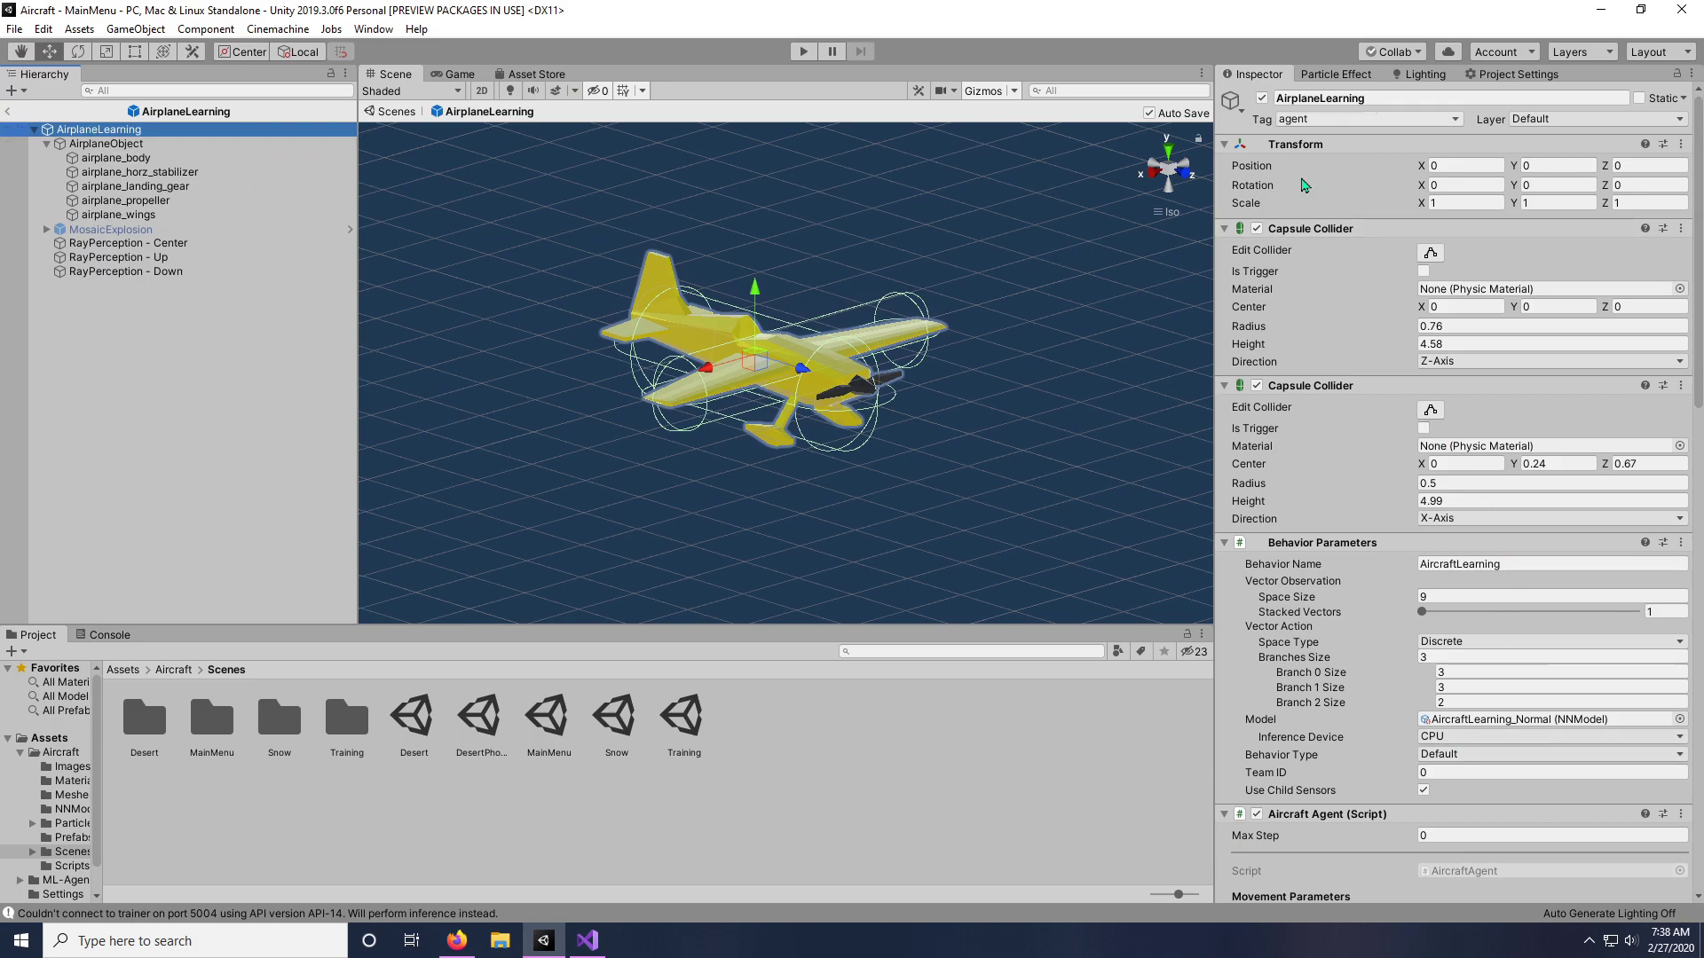
# - Flip through the Center, Up and Down RayPerception sensors of the AirplaneLearning prefab
pyautogui.scroll(-10, 1343, 448)
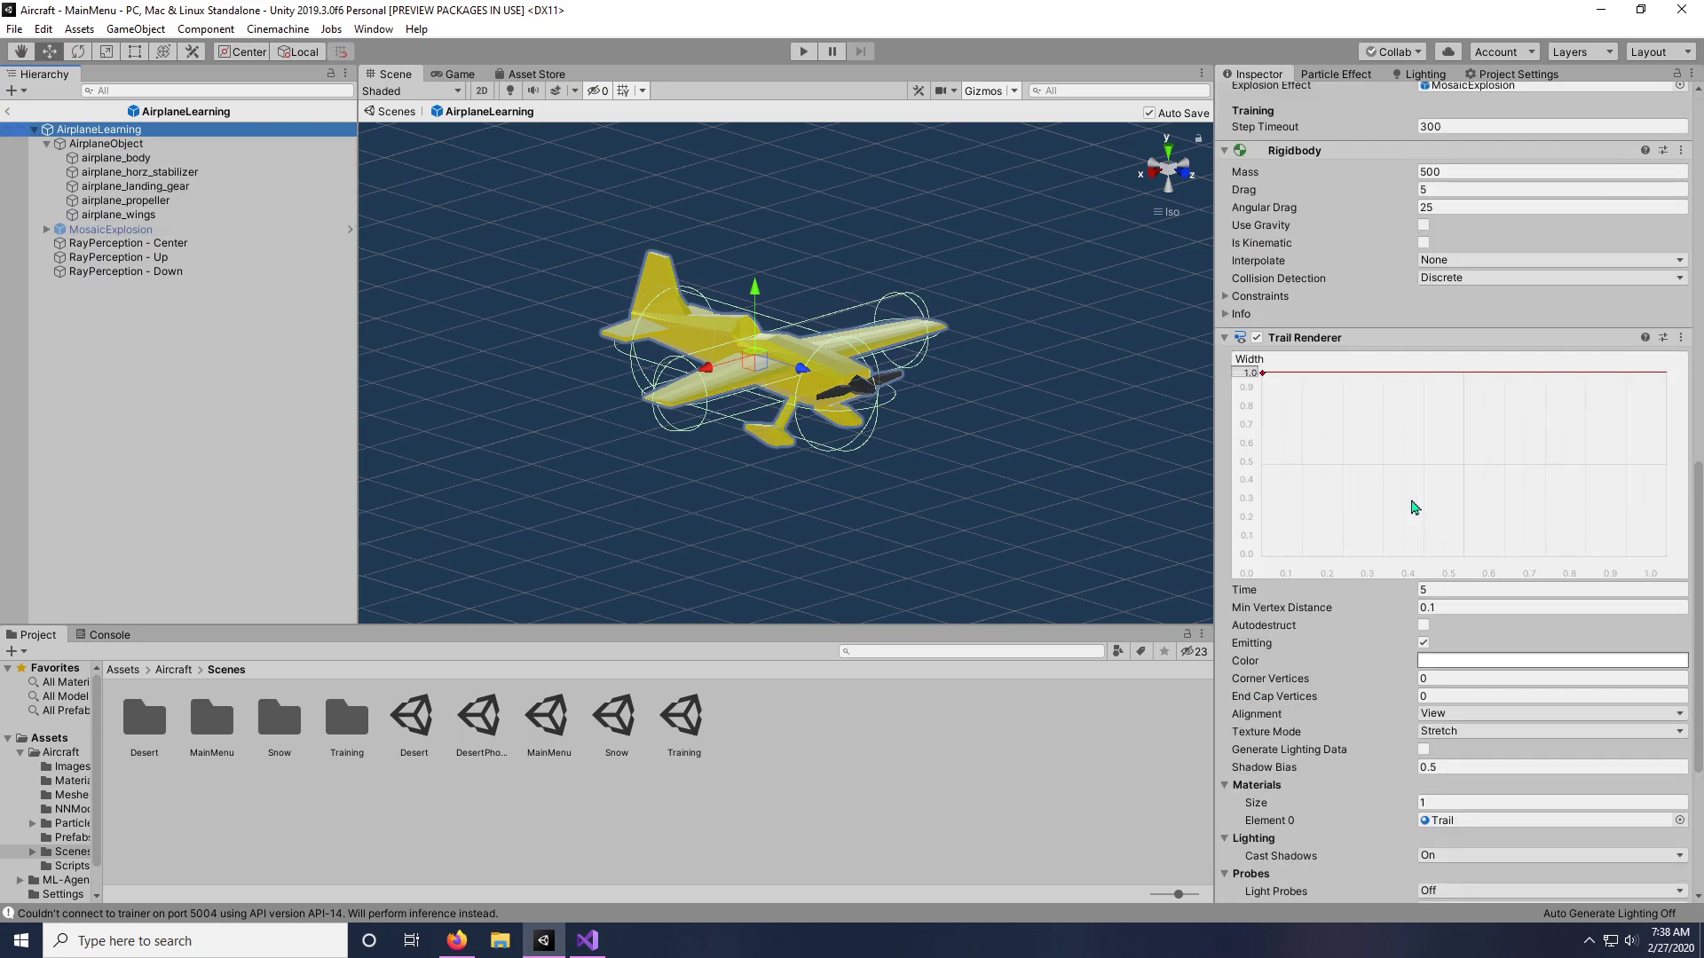
pyautogui.scroll(8, 1414, 509)
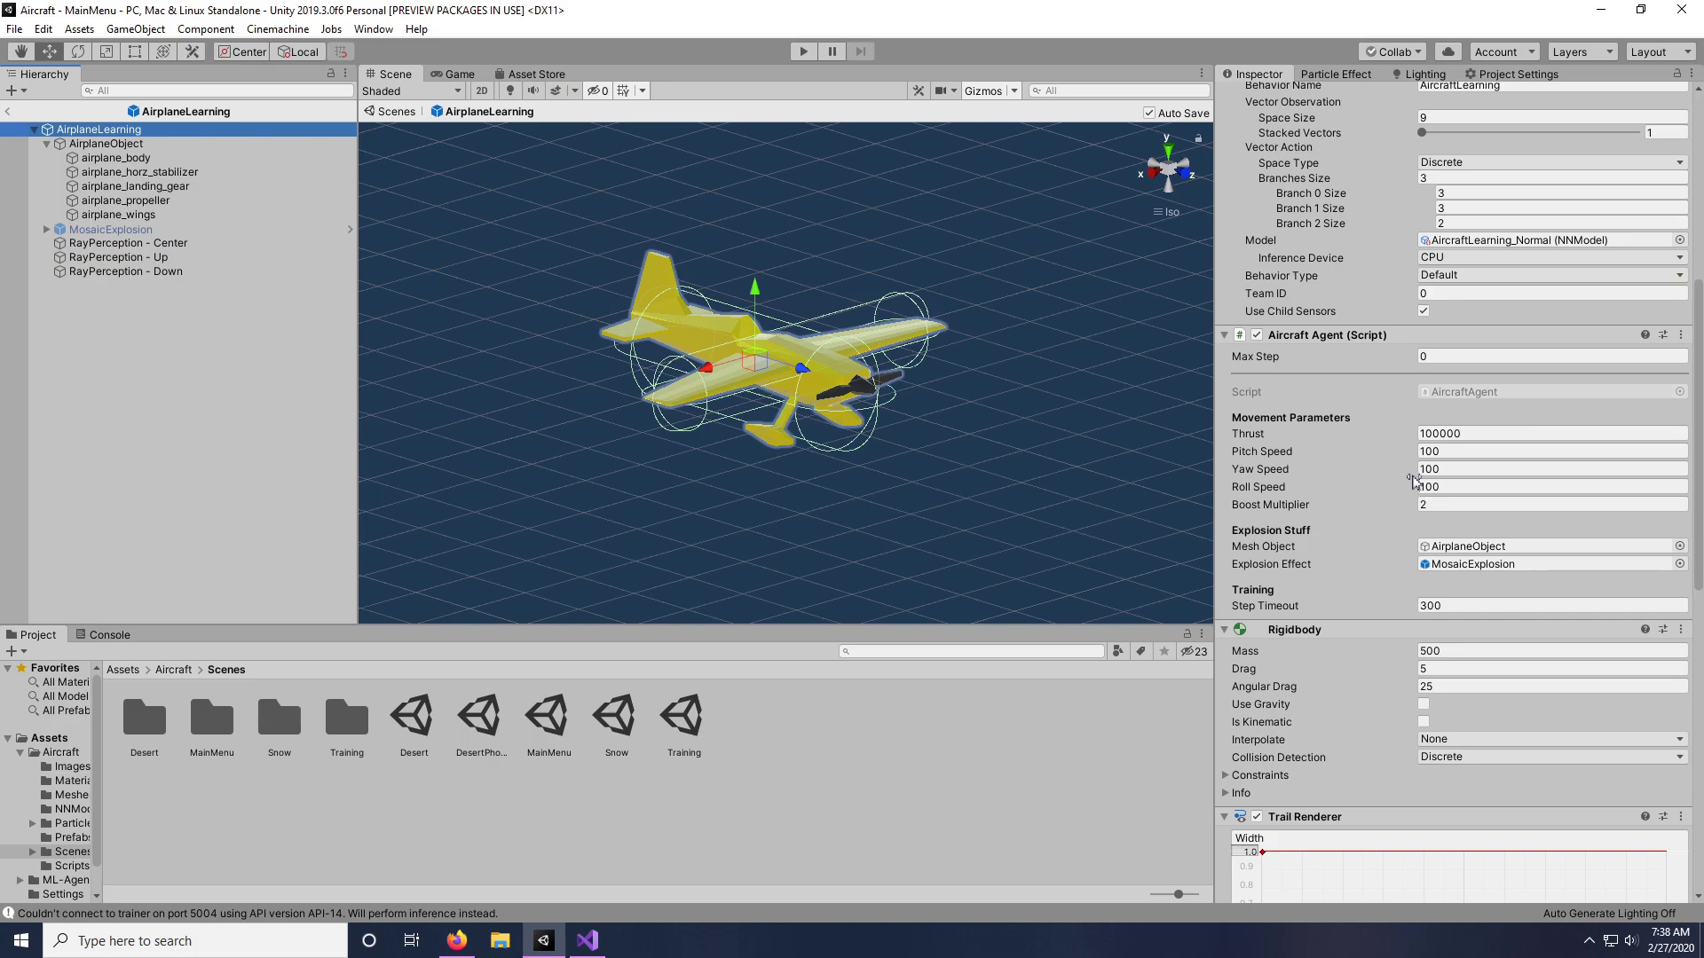
pyautogui.click(129, 244)
pyautogui.click(125, 259)
pyautogui.click(128, 271)
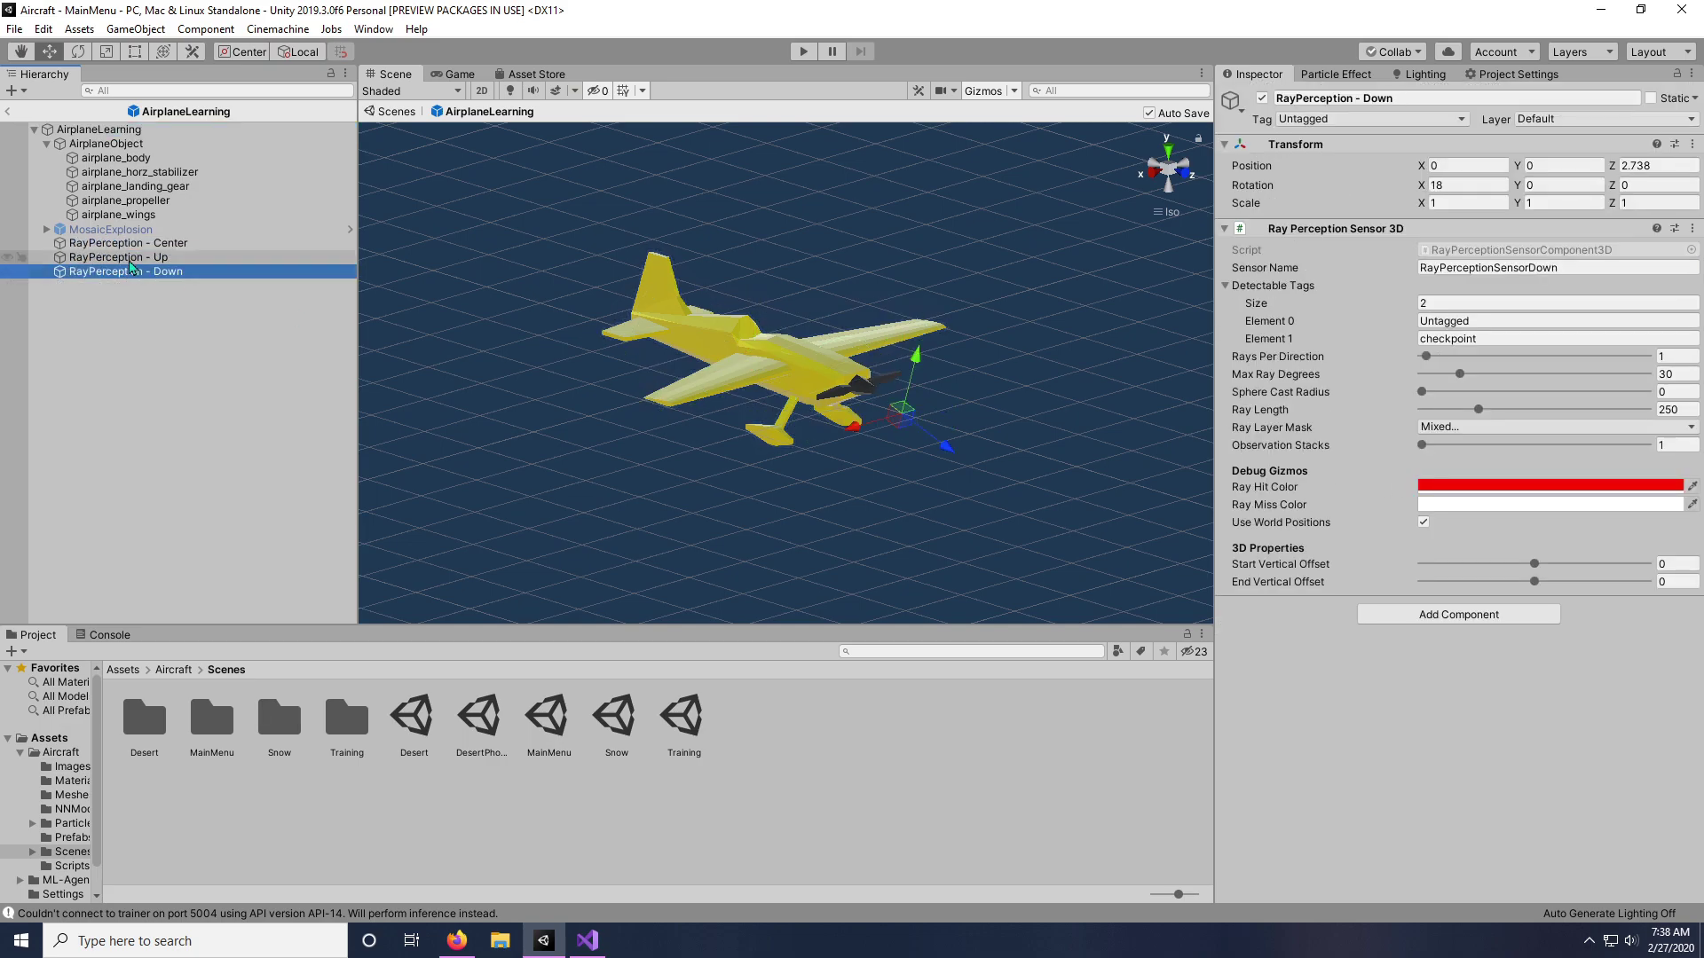
pyautogui.click(129, 257)
pyautogui.click(130, 245)
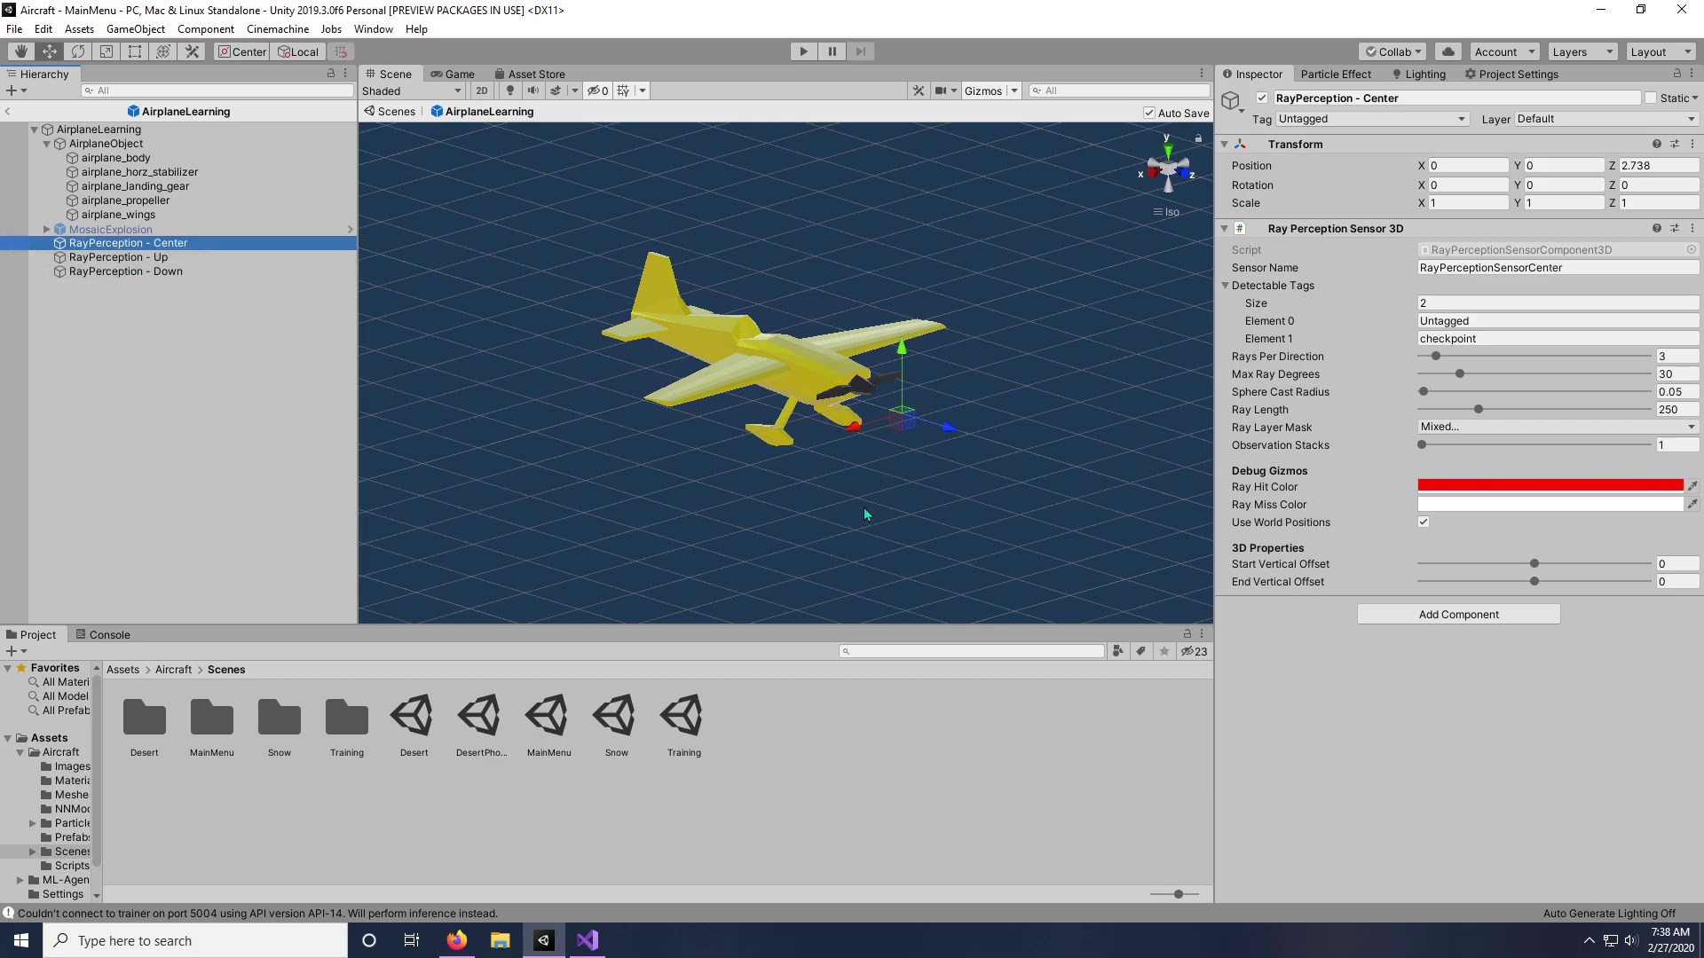
# - View the plane side-on, recheck the Center, Up and 18°-tilted Down sensors, then reselect AirplaneLearning
pyautogui.keyDown('alt'); pyautogui.moveTo(827, 504); pyautogui.dragTo(908, 370); pyautogui.keyUp('alt')
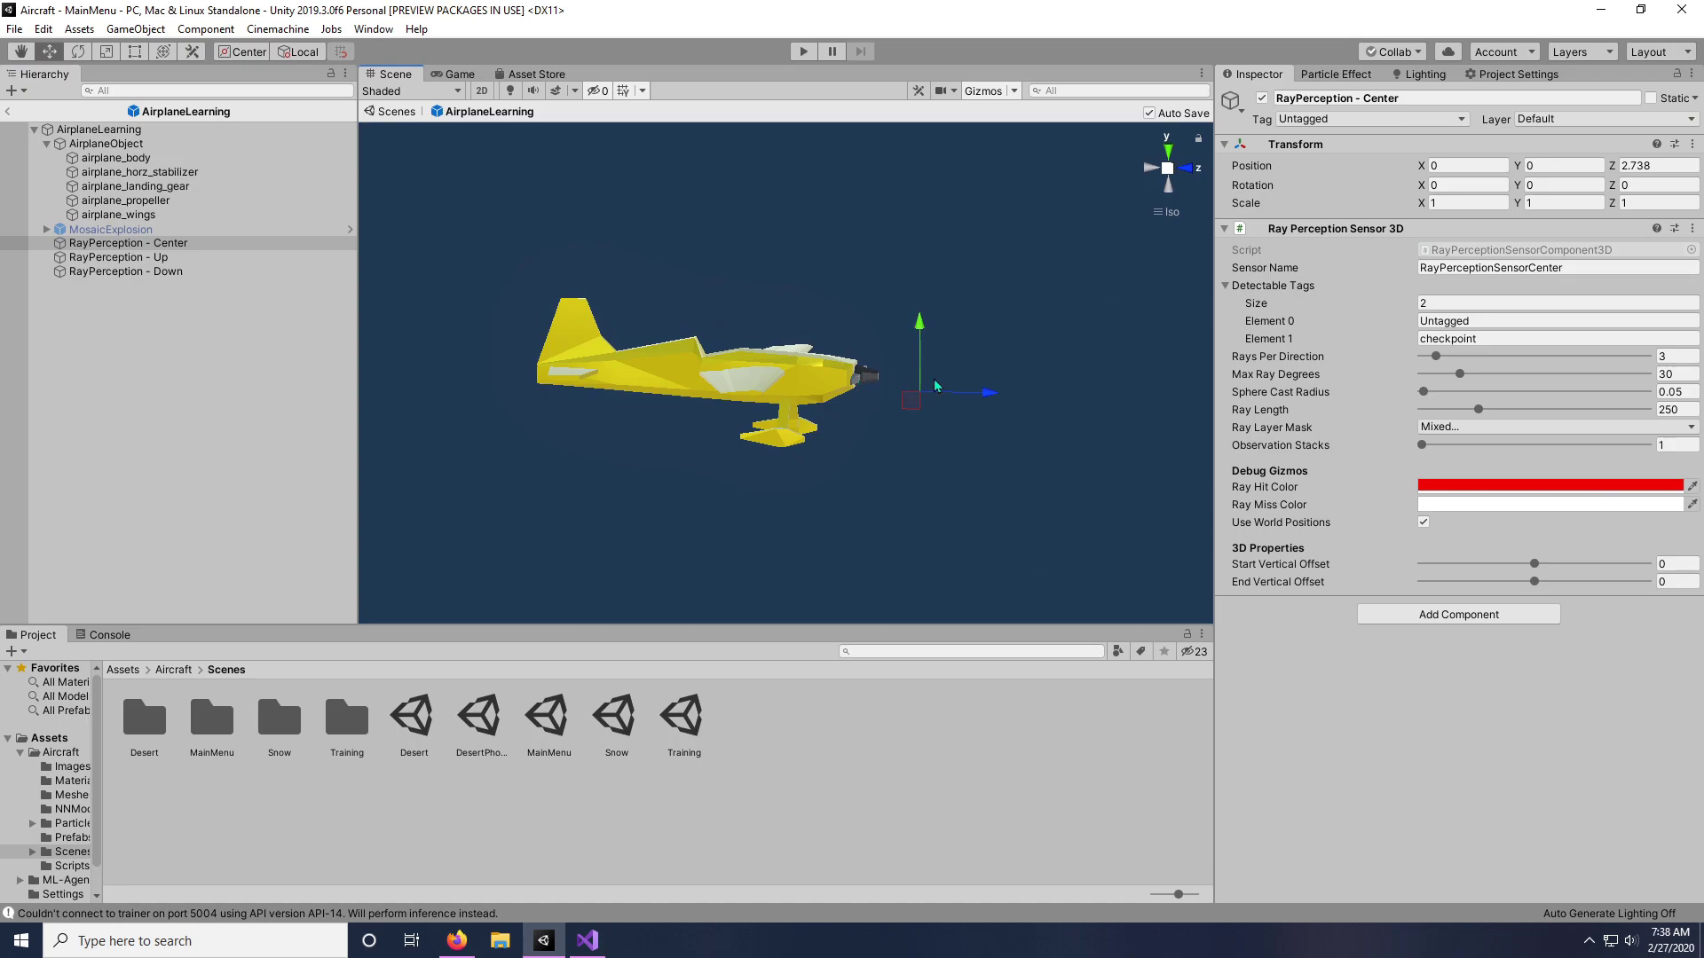
pyautogui.click(160, 245)
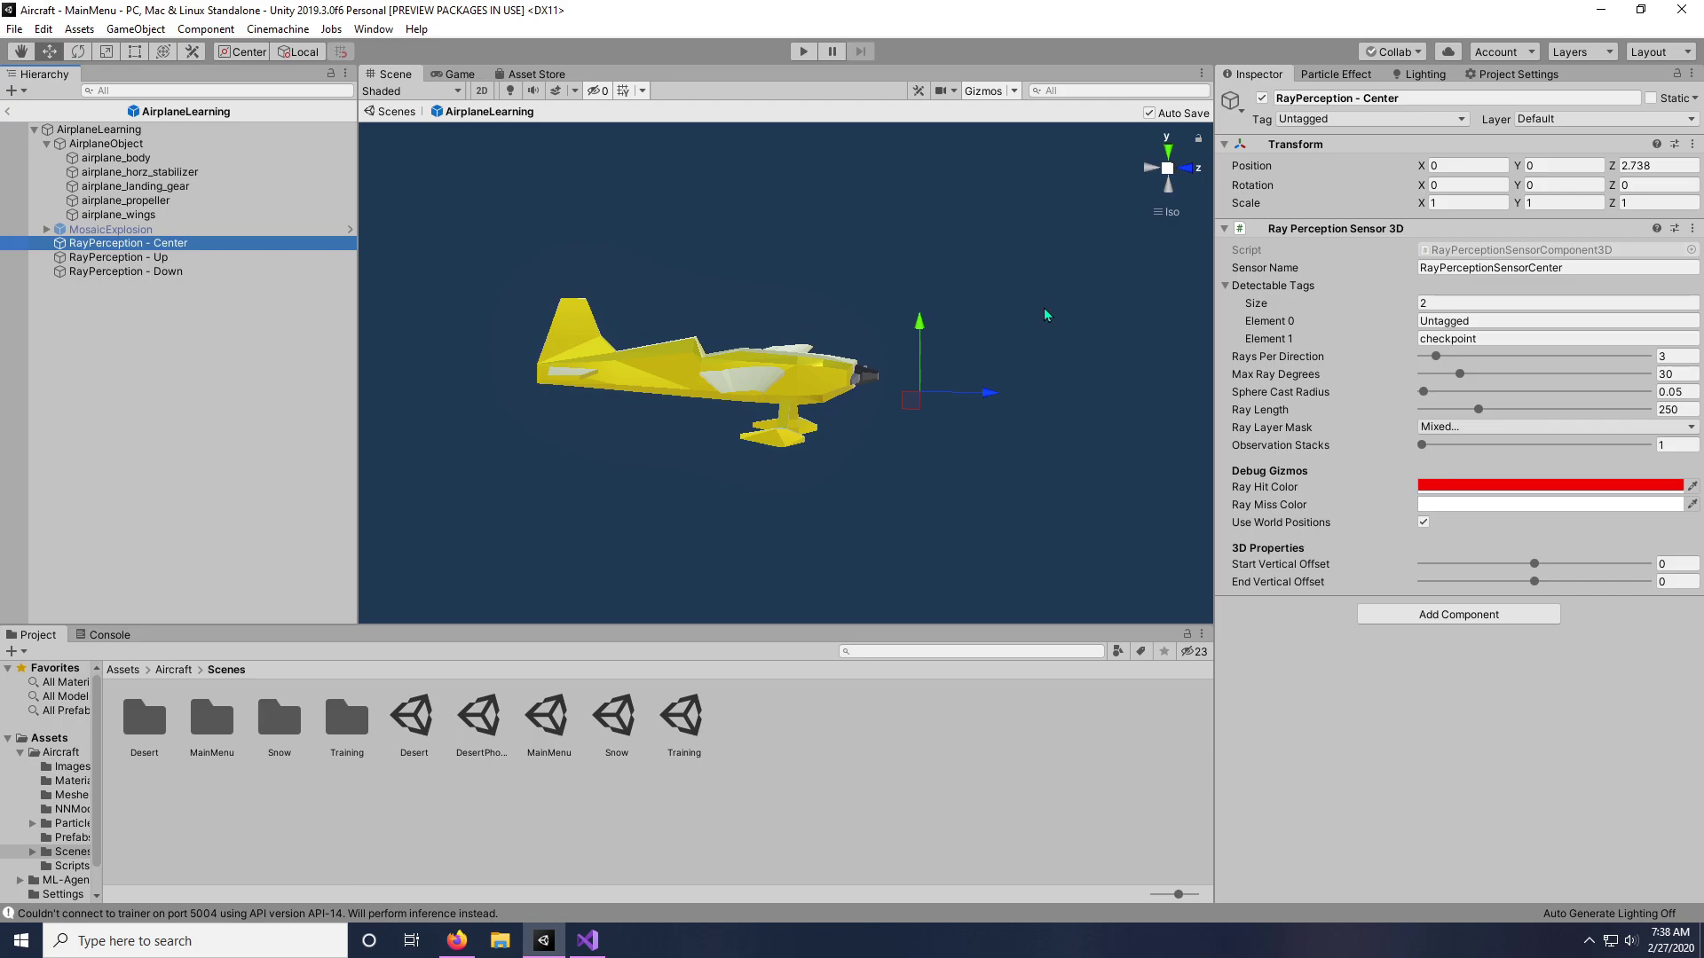
pyautogui.click(138, 260)
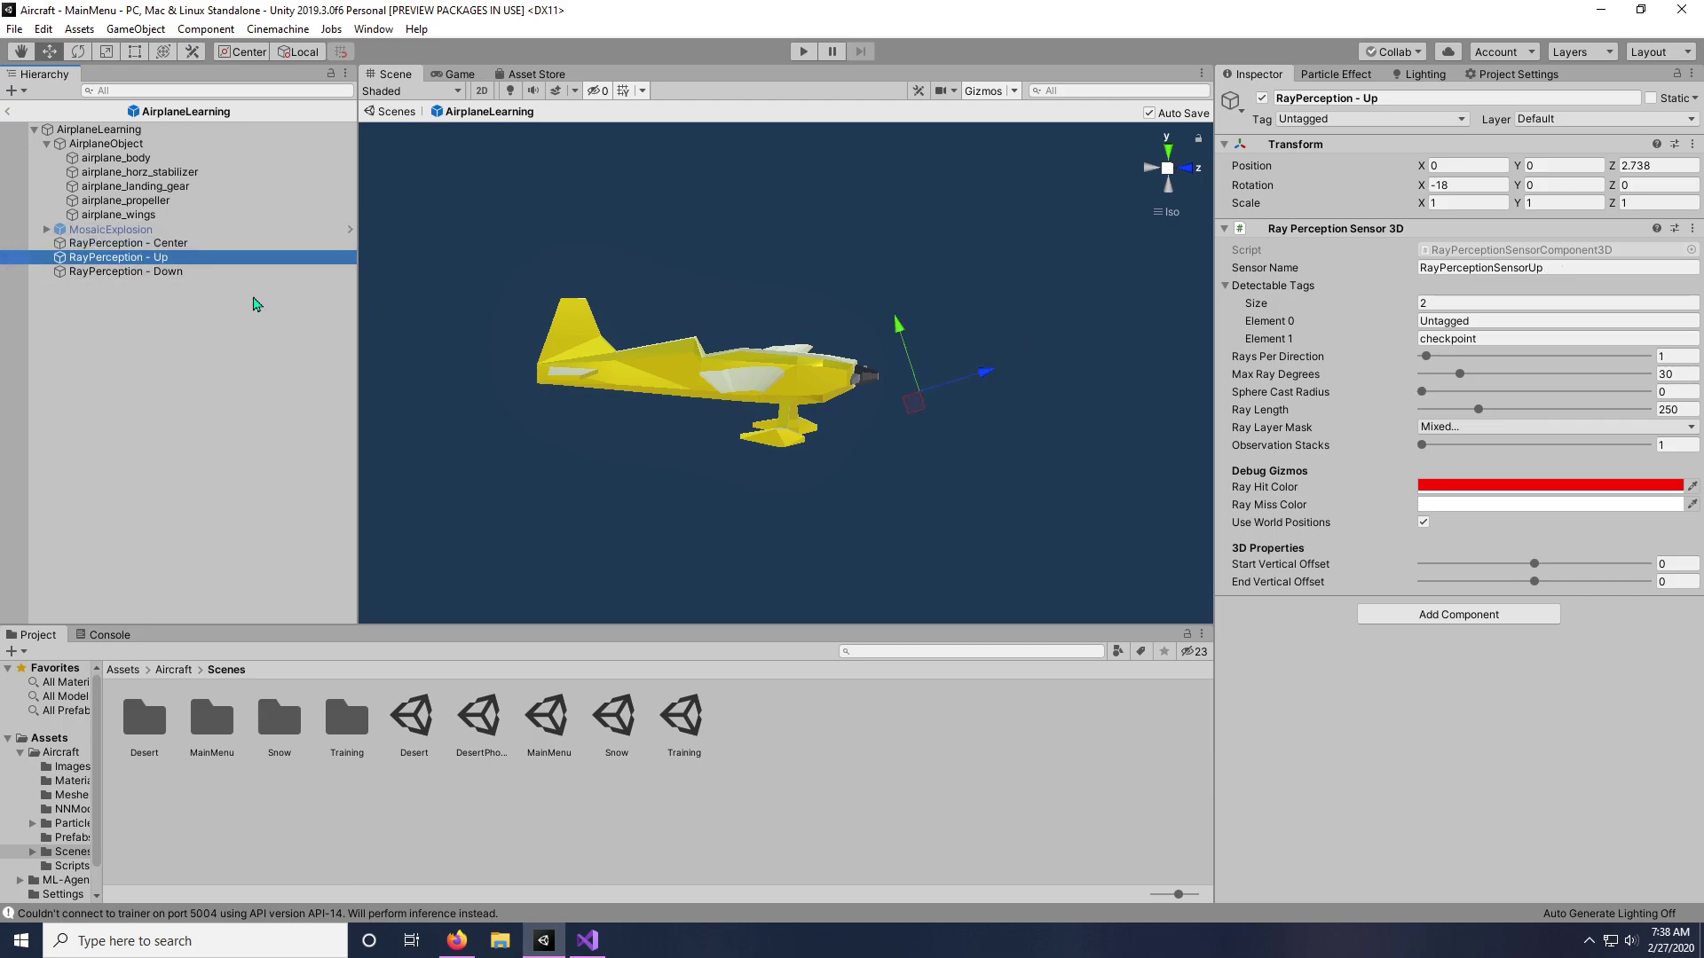
pyautogui.click(89, 271)
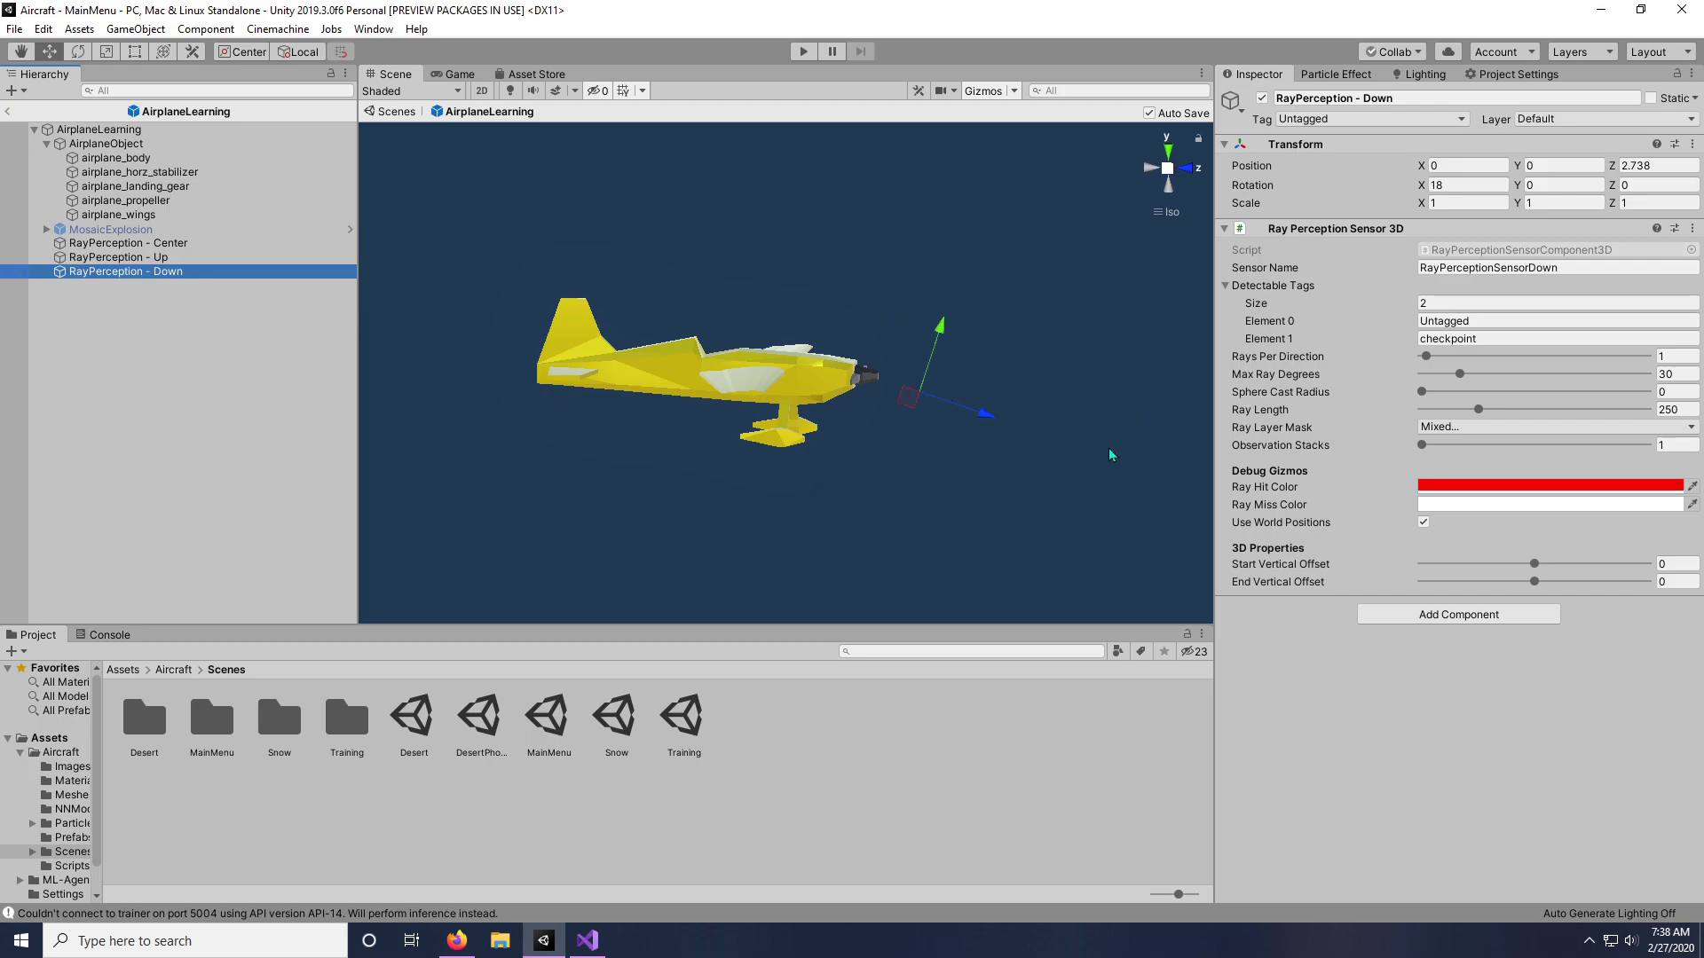
pyautogui.click(98, 130)
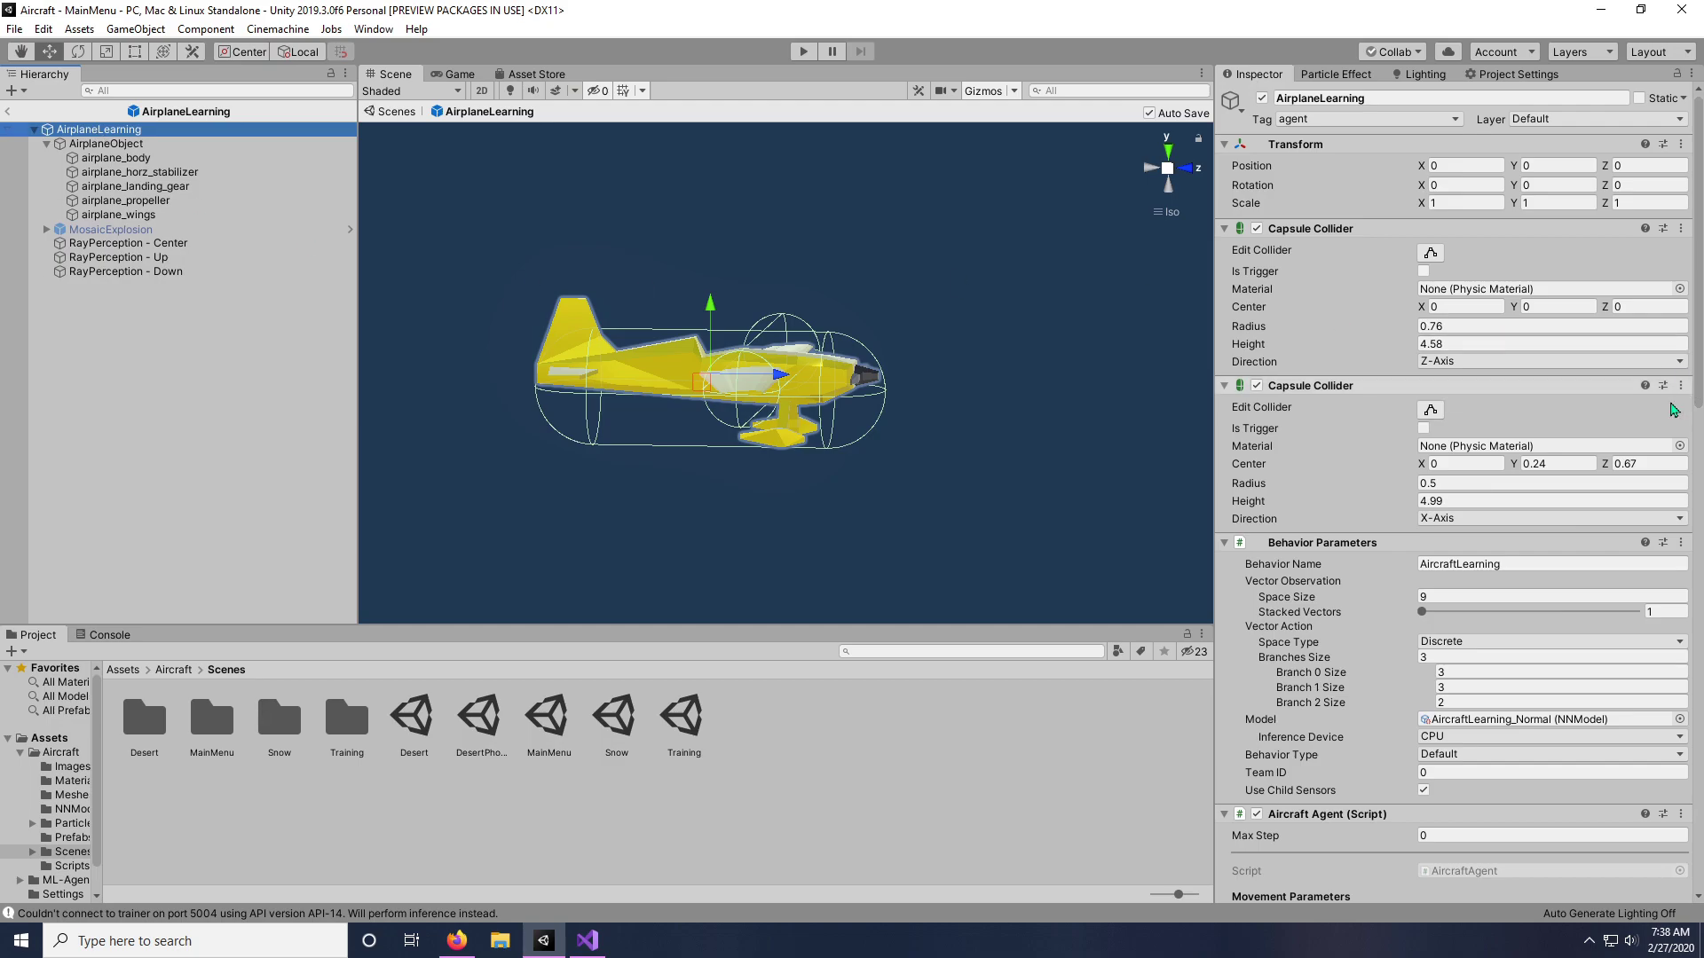
pyautogui.scroll(-6, 1500, 489)
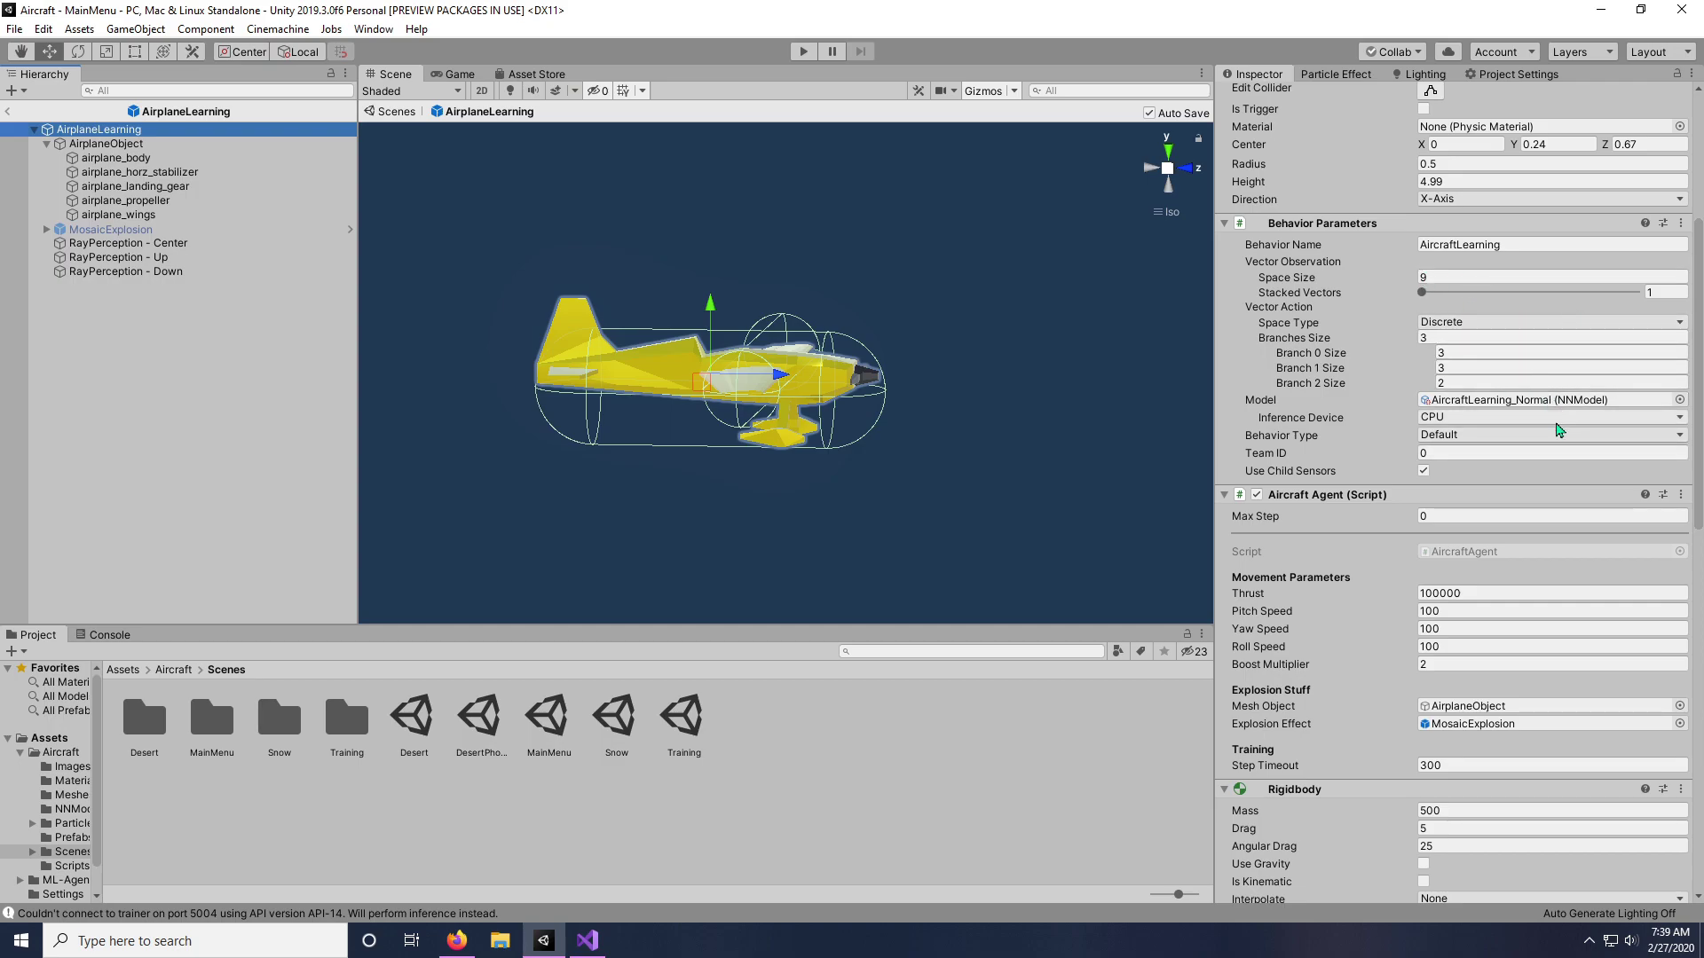
pyautogui.scroll(-3, 1535, 580)
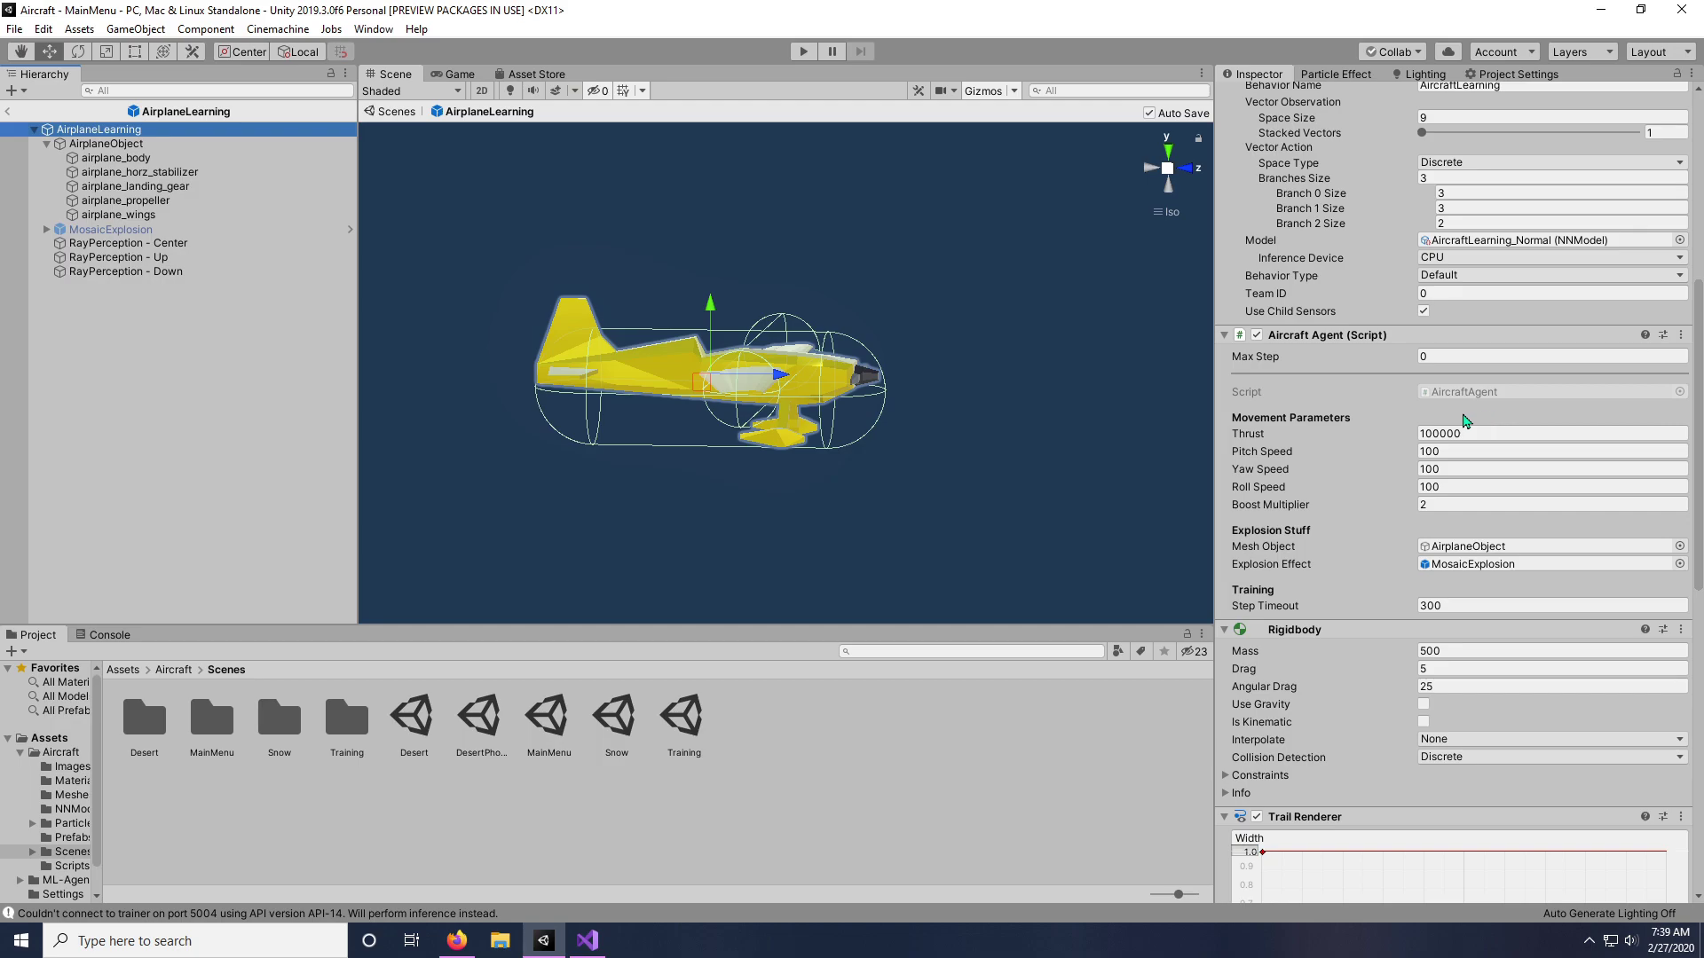
pyautogui.scroll(-3, 1324, 398)
pyautogui.scroll(-5, 1323, 397)
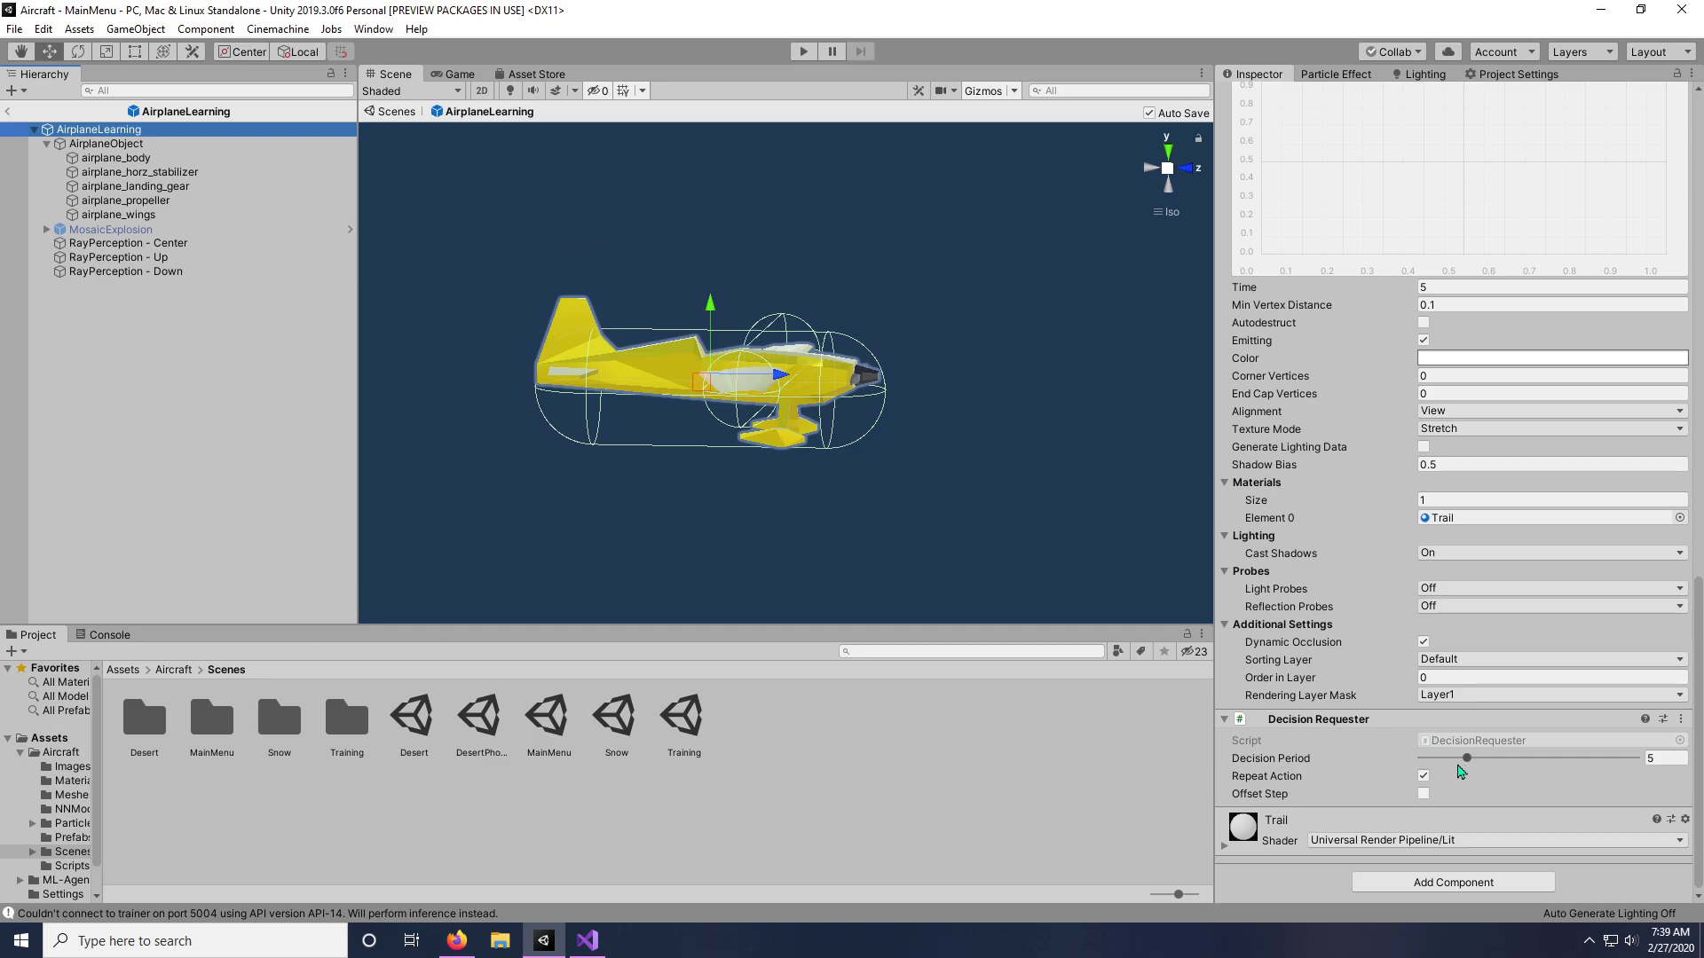
pyautogui.click(1659, 761)
pyautogui.click(1619, 806)
pyautogui.moveTo(1363, 761)
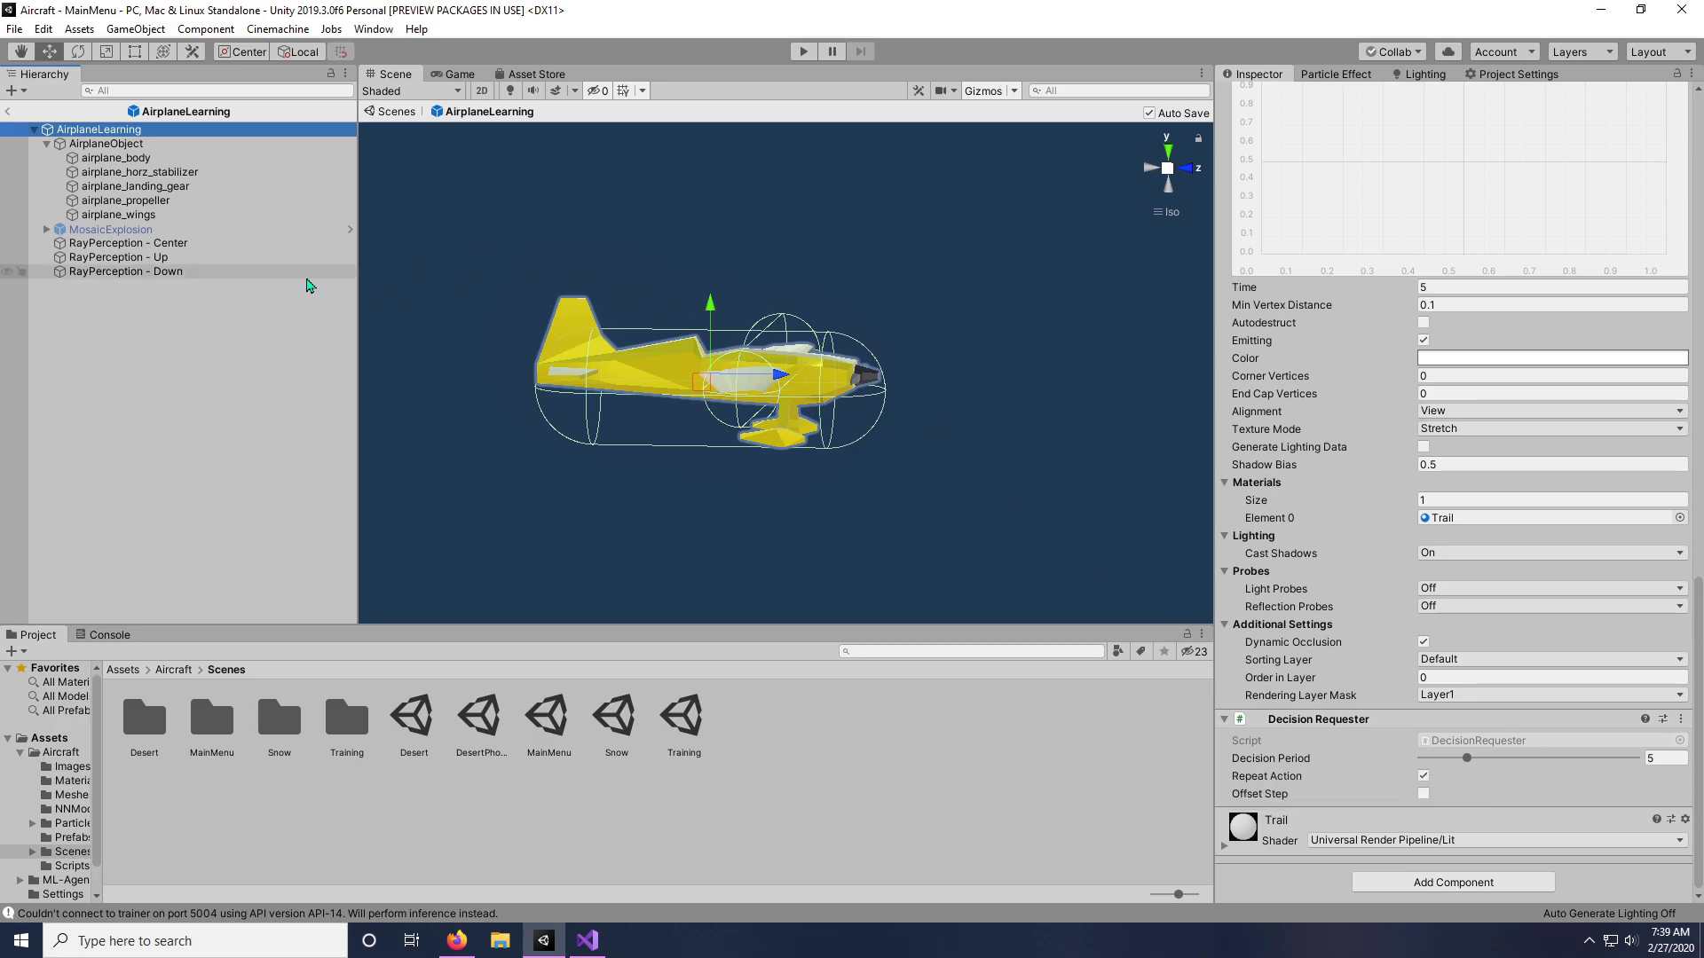
# - Return to the MainMenu scene and highlight Academy.Instance on line 99 of AircraftAgent.cs
pyautogui.click(7, 111)
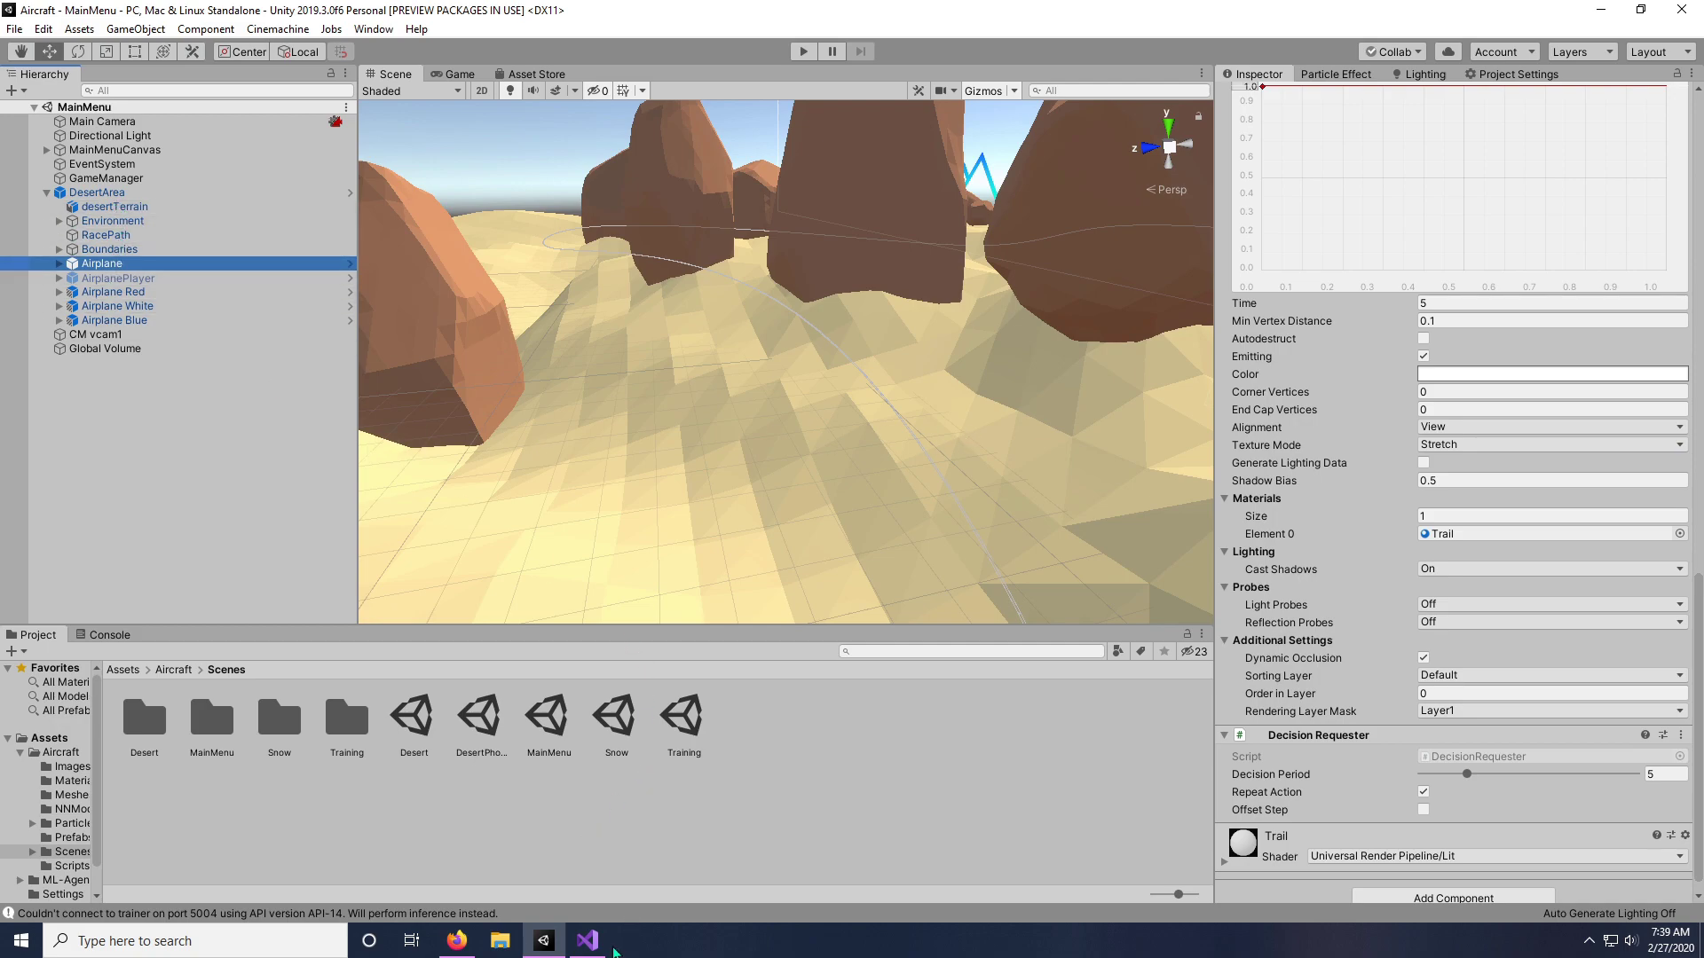
pyautogui.click(586, 940)
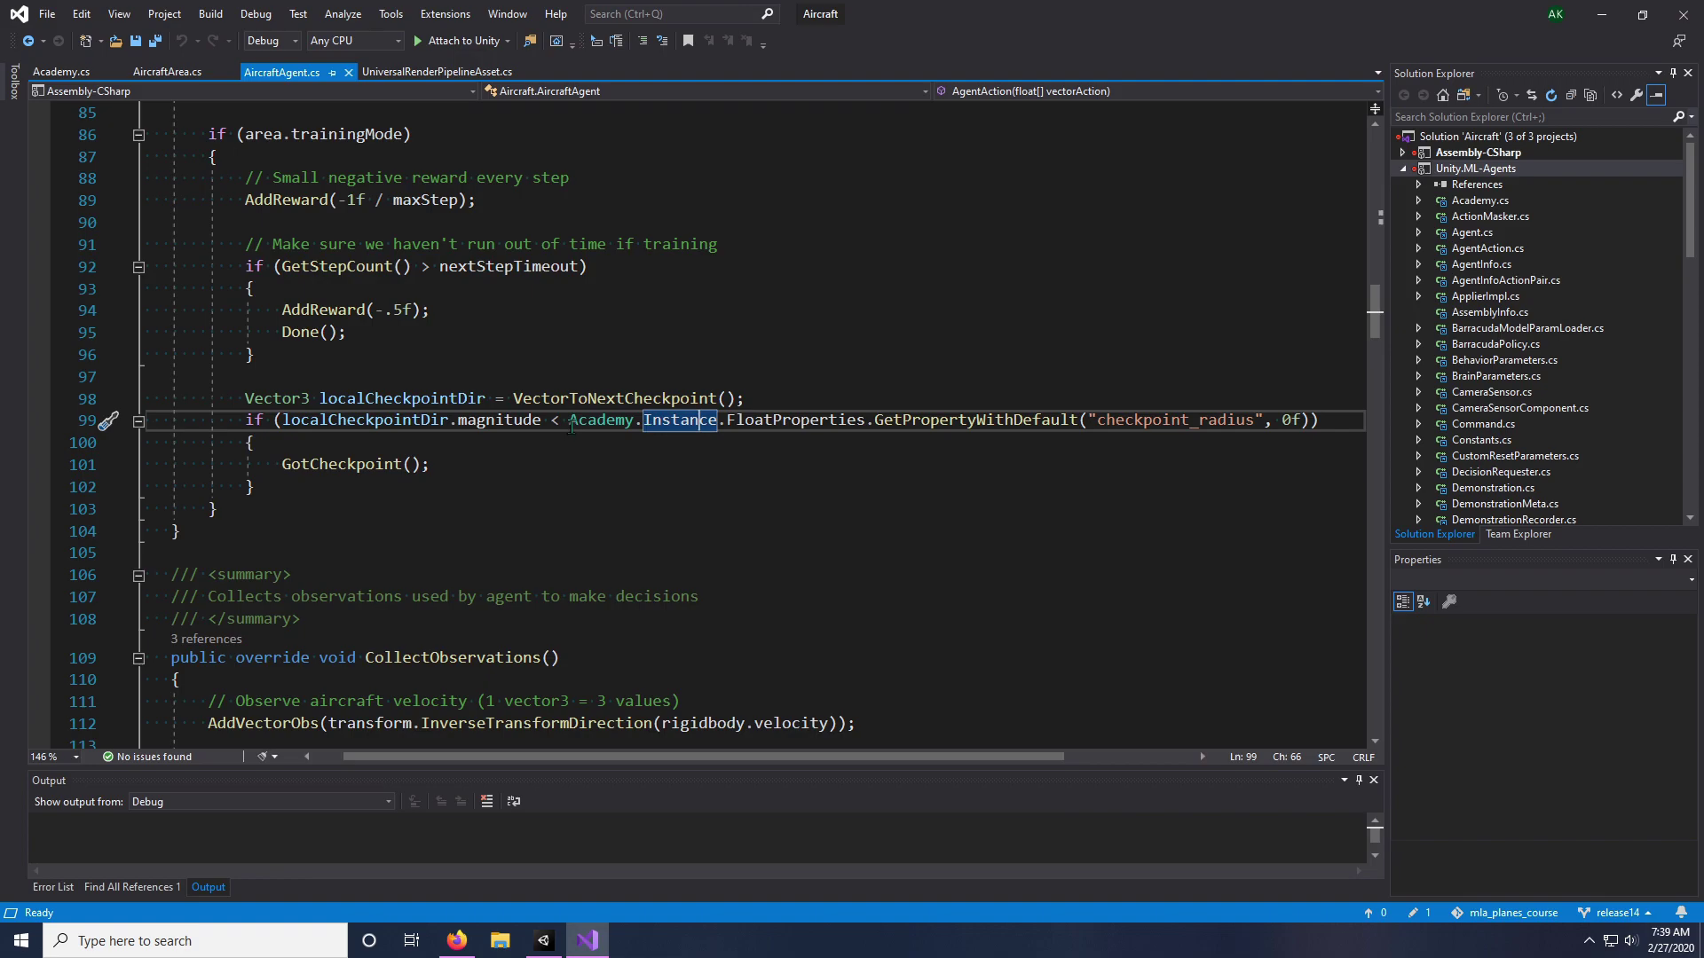
pyautogui.moveTo(569, 420); pyautogui.dragTo(722, 429)
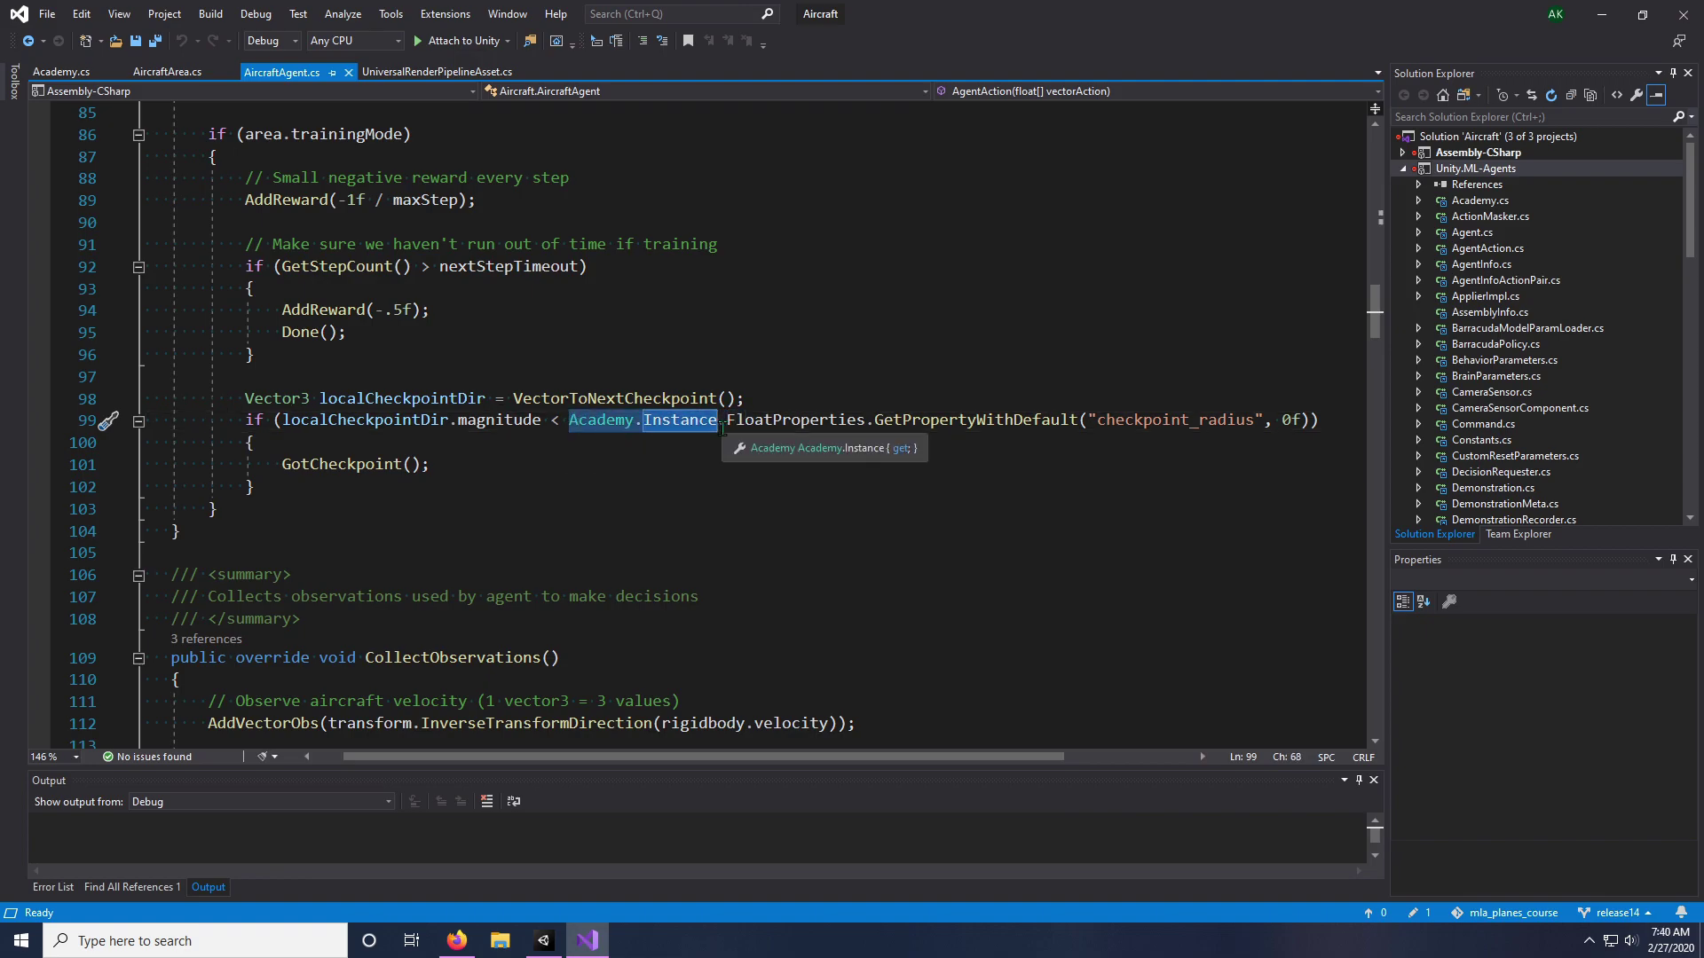
pyautogui.click(670, 490)
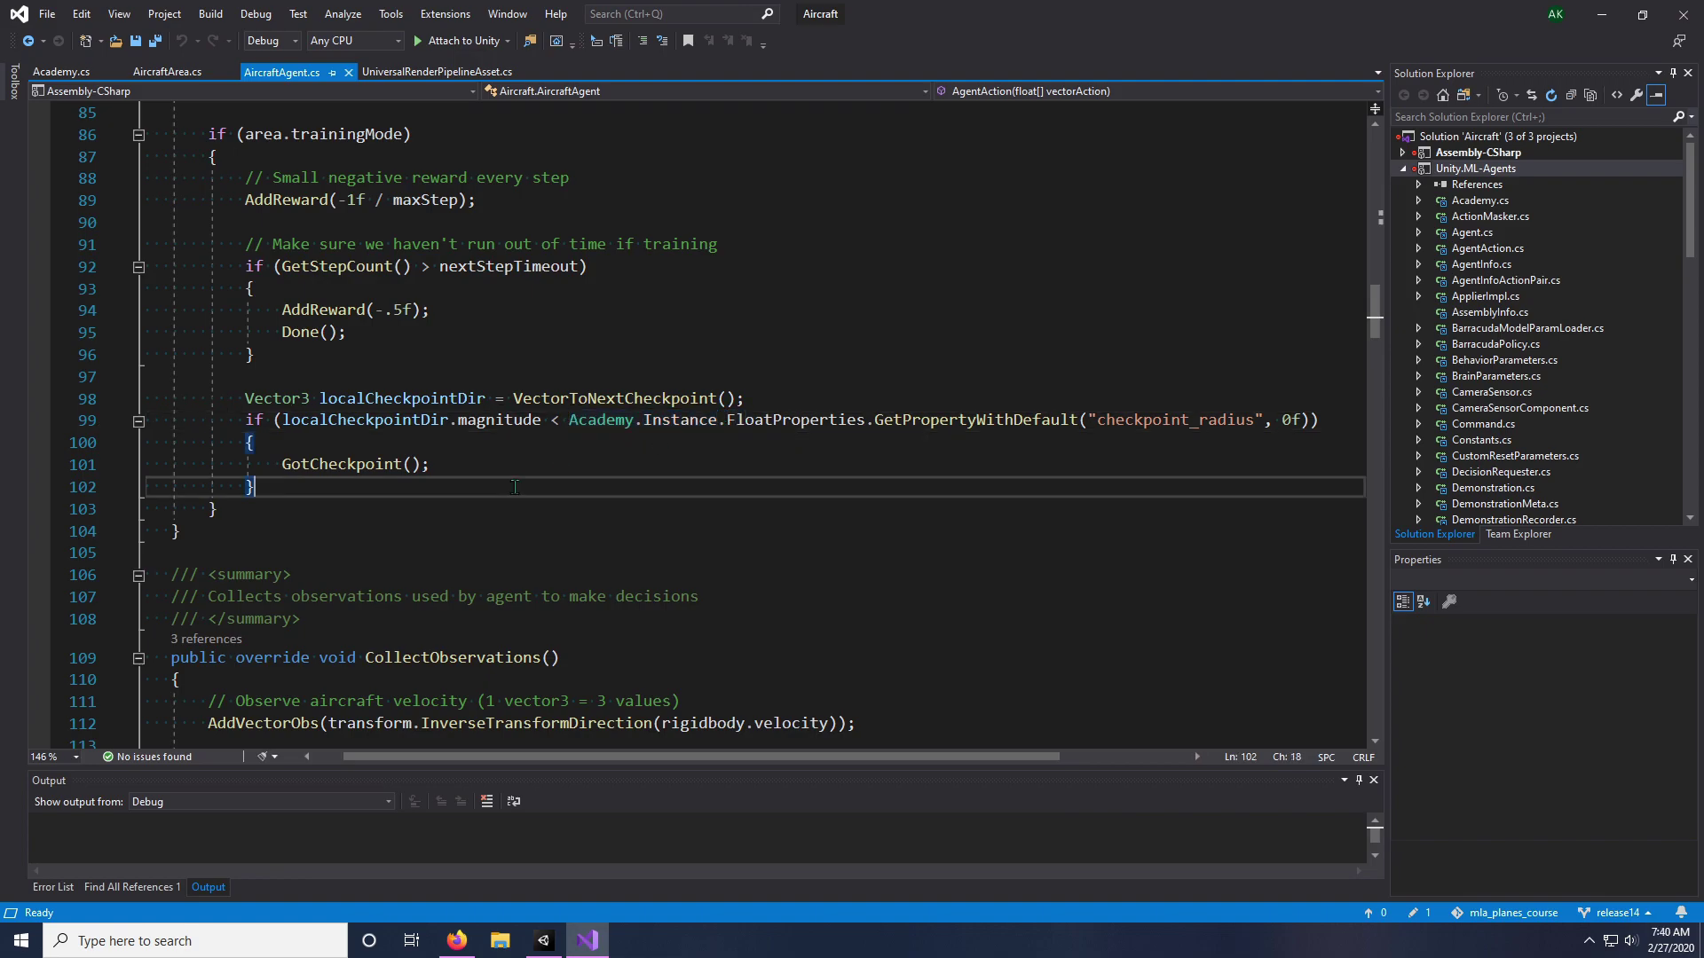
pyautogui.click(1602, 15)
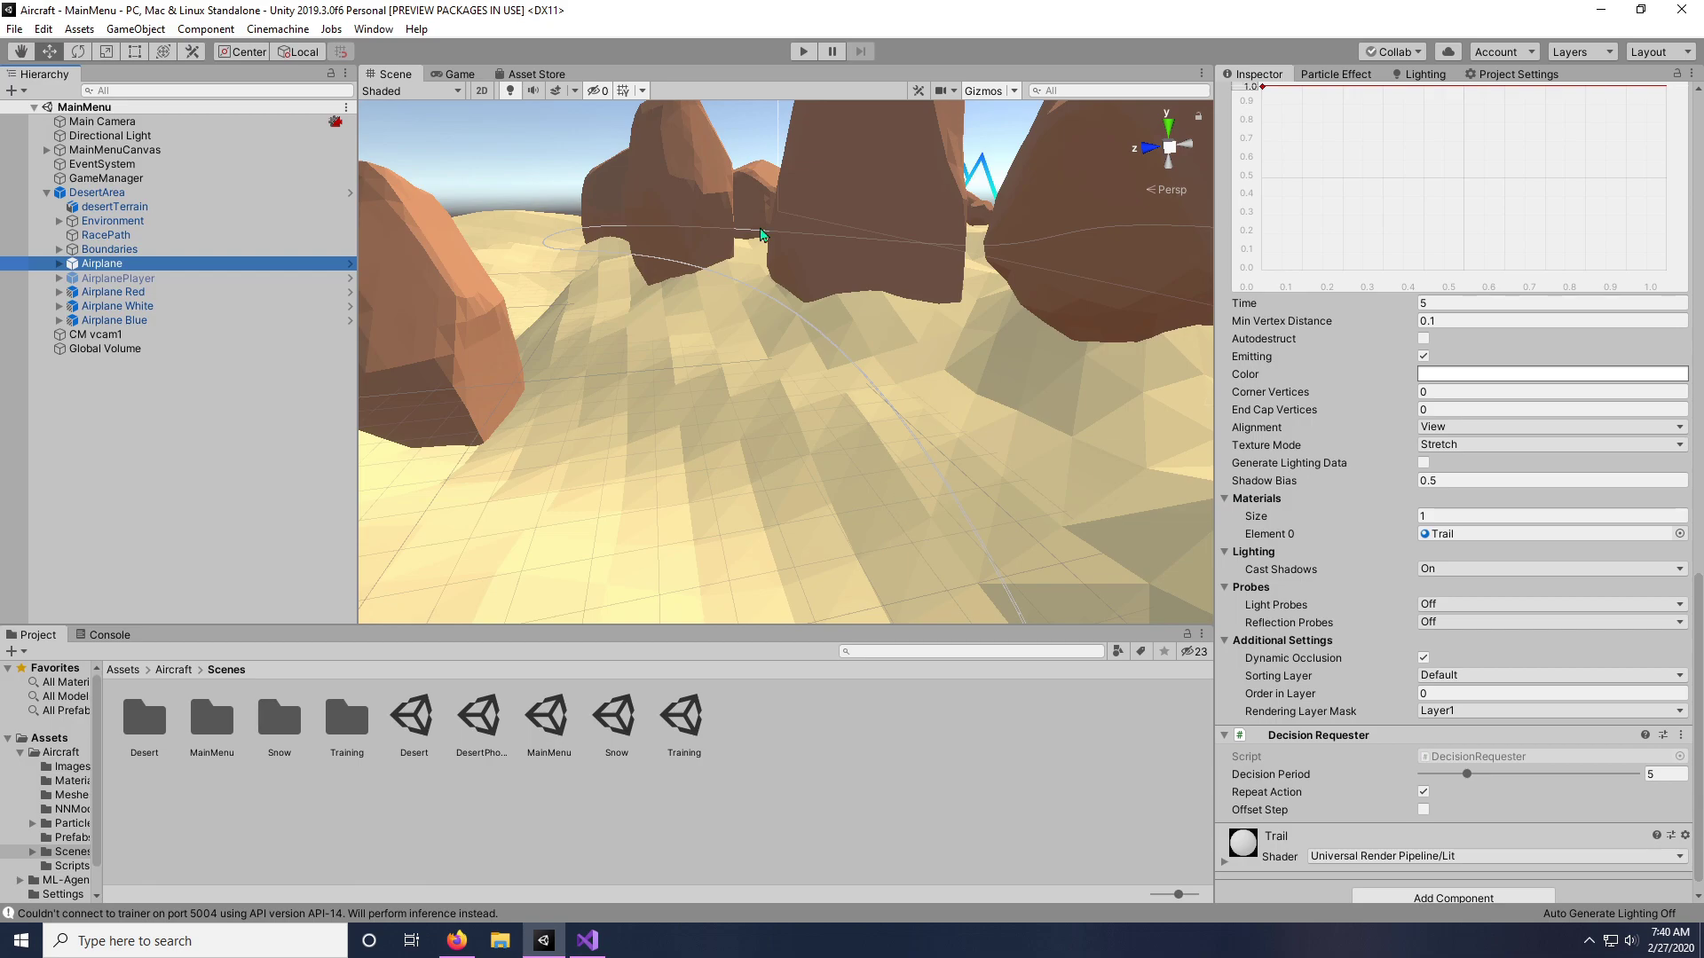
# - Switch to the Game view showing the AI Flight menu with START and QUIT
pyautogui.click(458, 74)
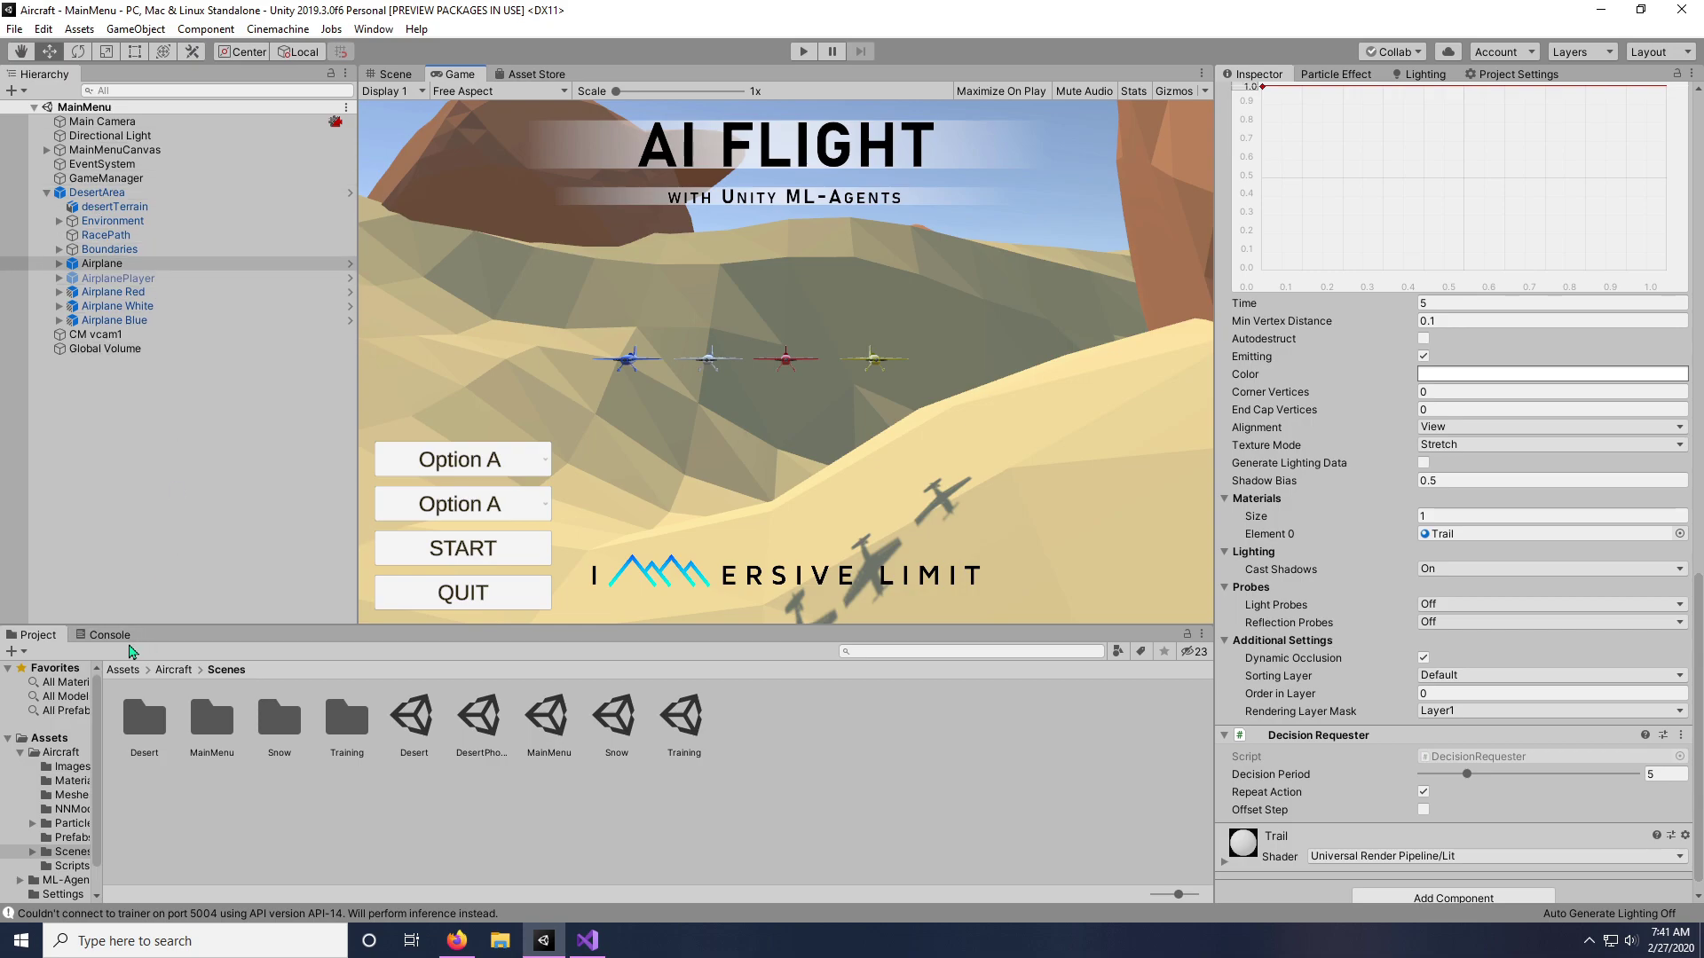
# - Clear the Airplane selection by clicking empty space in the Hierarchy
pyautogui.click(176, 420)
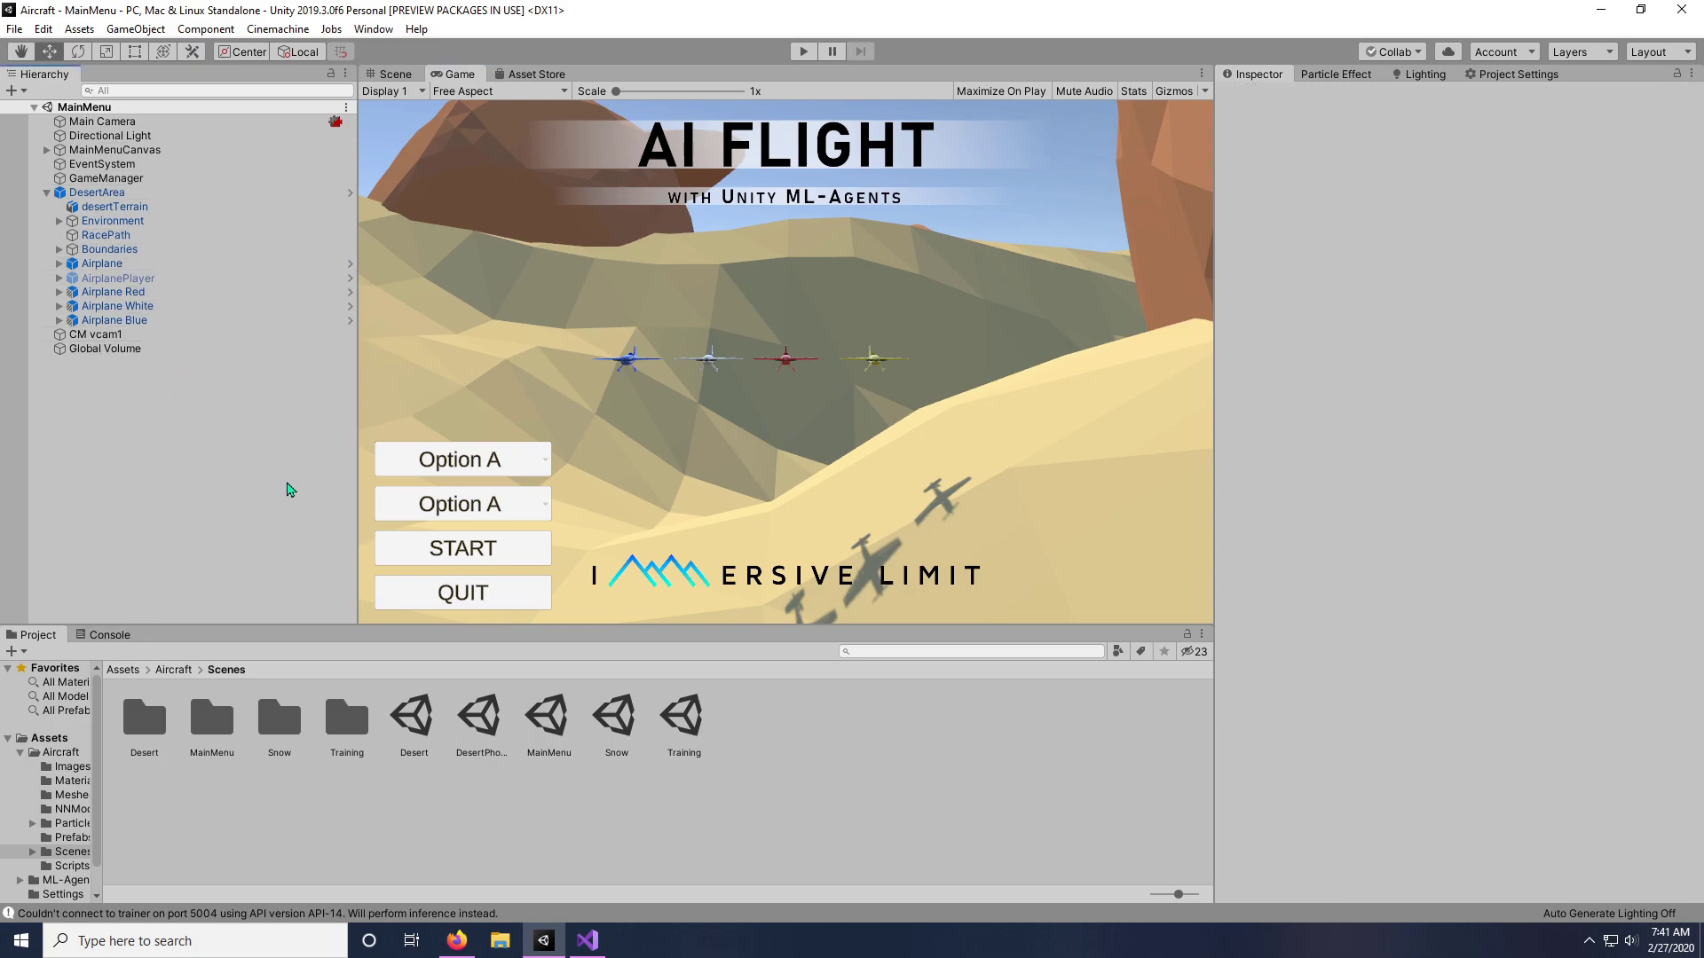